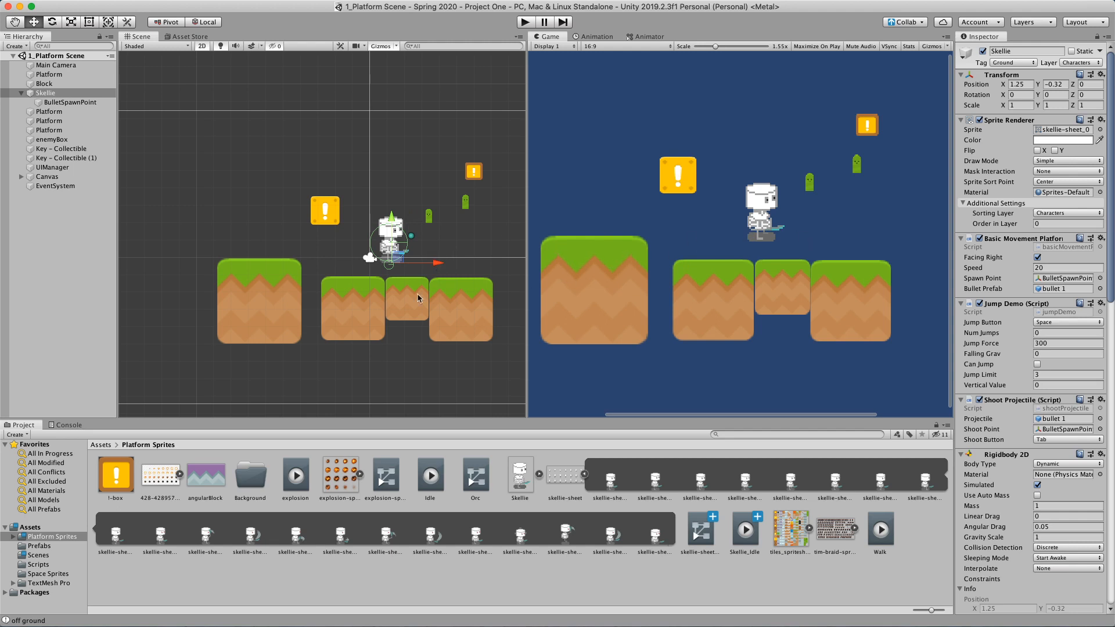
# Step: Deactivate the Skellie character object in the scene and clear the selection
pyautogui.click(260, 226)
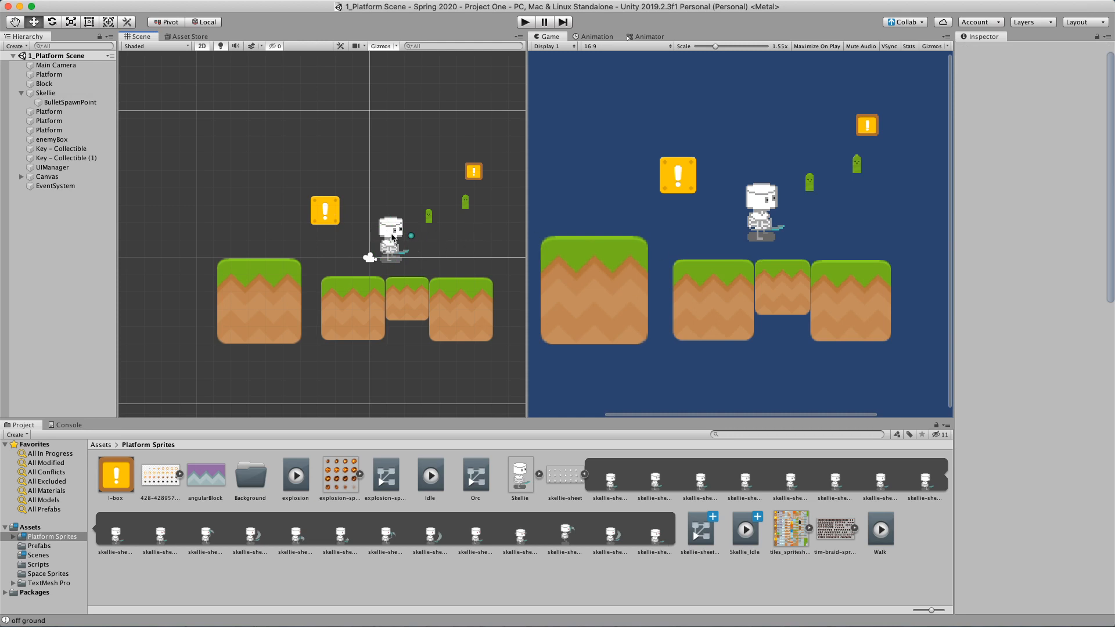
pyautogui.click(136, 151)
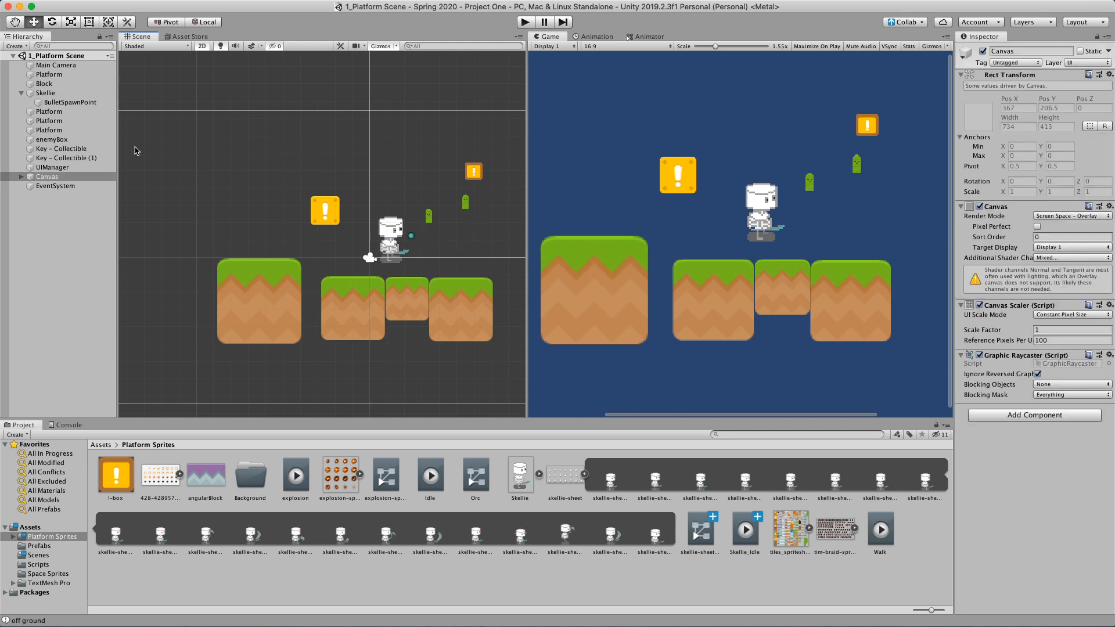
pyautogui.click(399, 238)
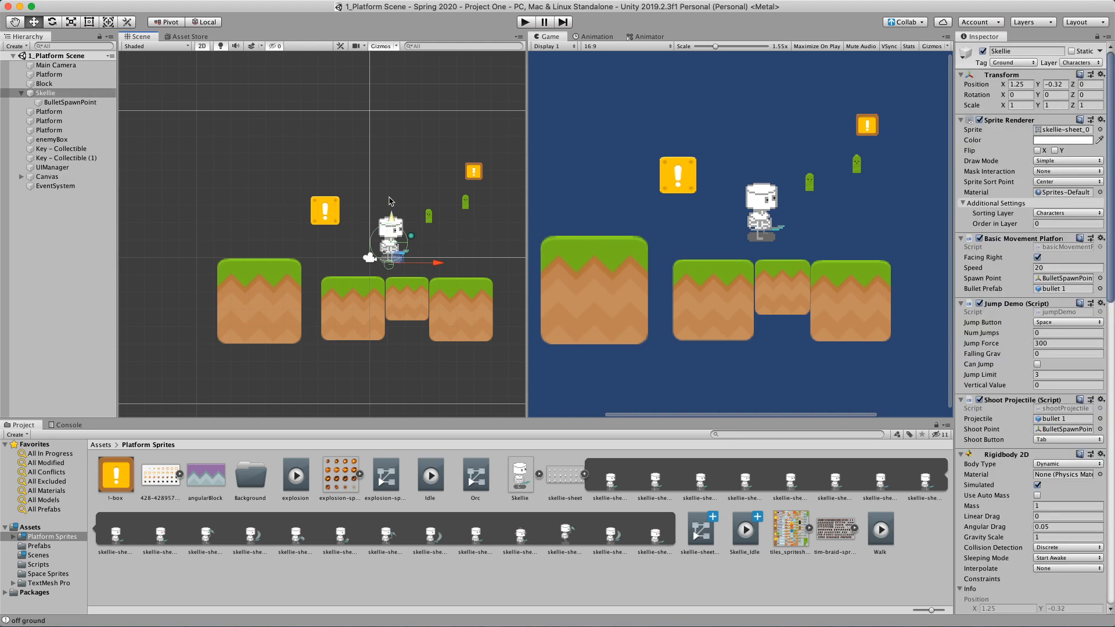
pyautogui.click(983, 51)
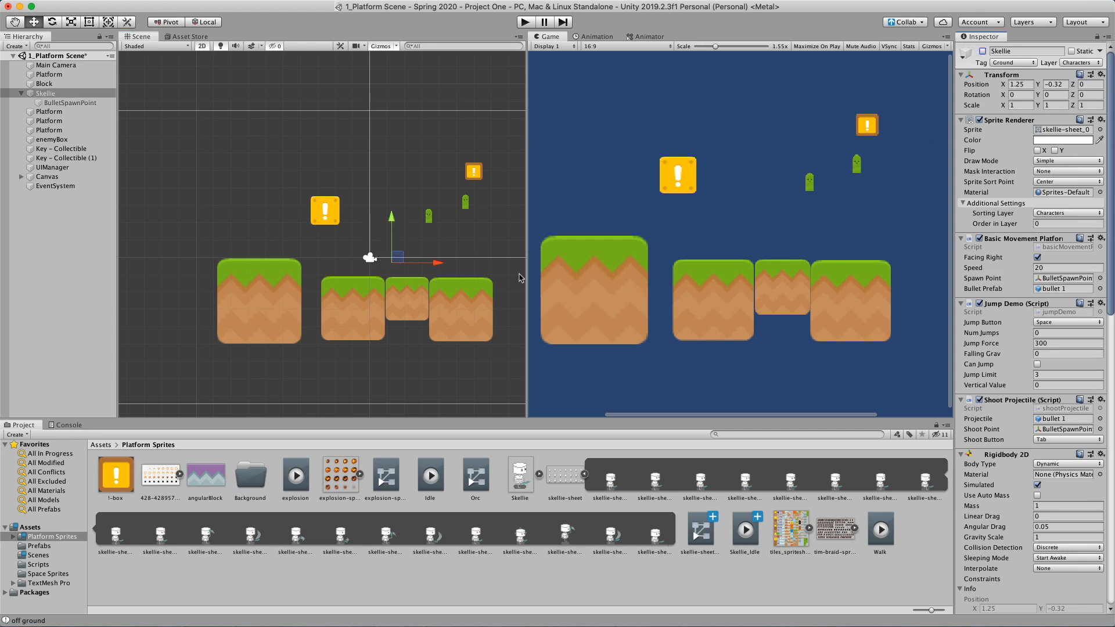
pyautogui.click(262, 178)
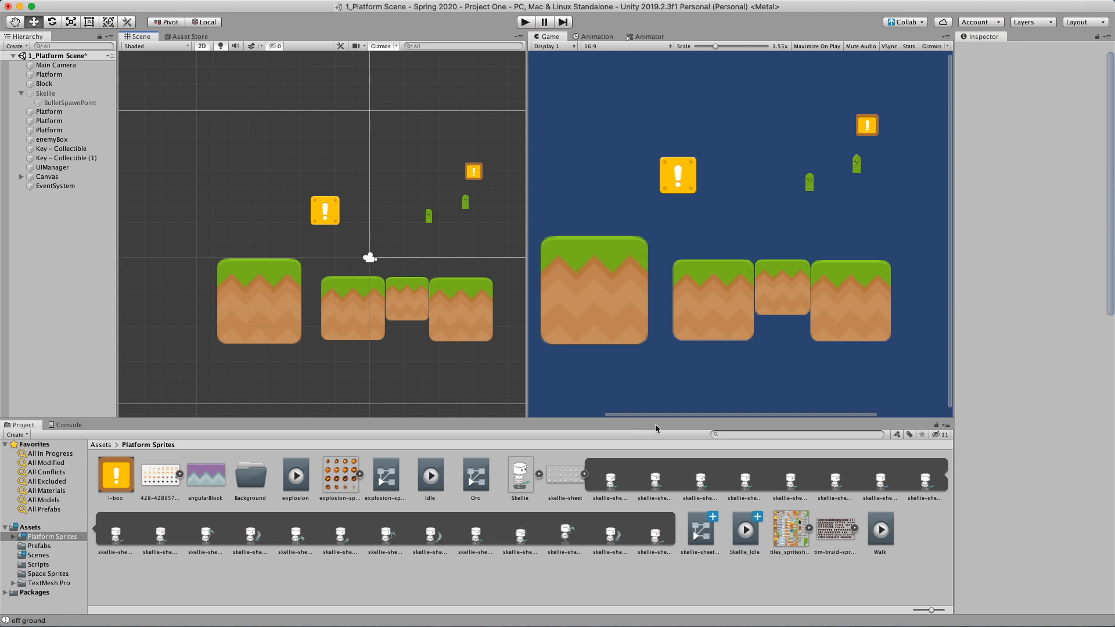
pyautogui.moveTo(611, 480); pyautogui.dragTo(272, 225)
pyautogui.press('super+z')
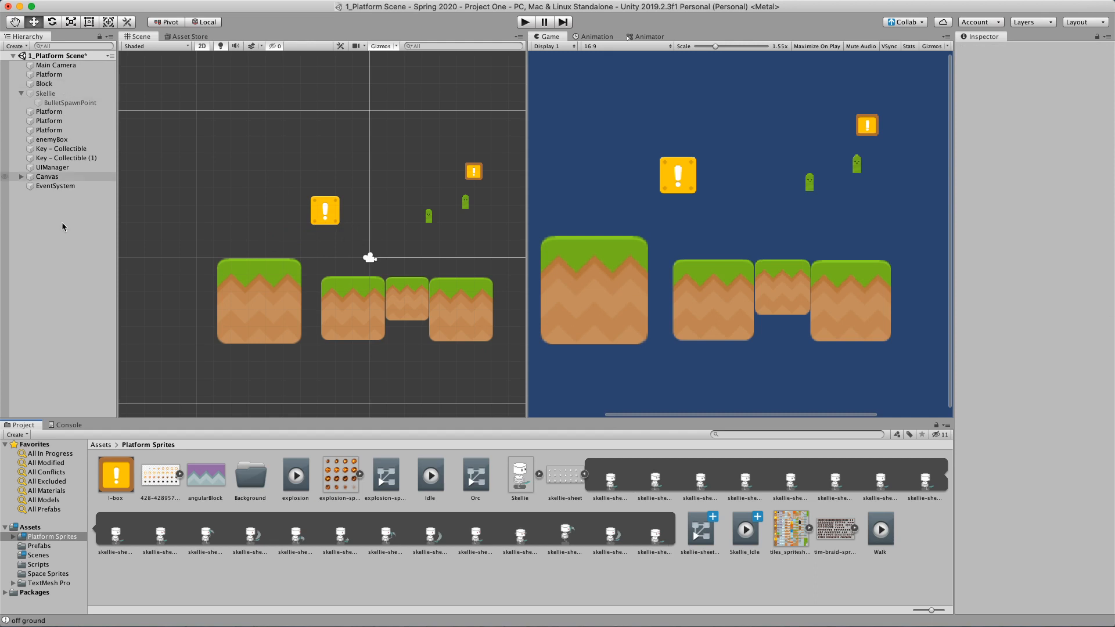
pyautogui.click(609, 482)
pyautogui.keyDown('shift'); pyautogui.click(702, 482); pyautogui.keyUp('shift')
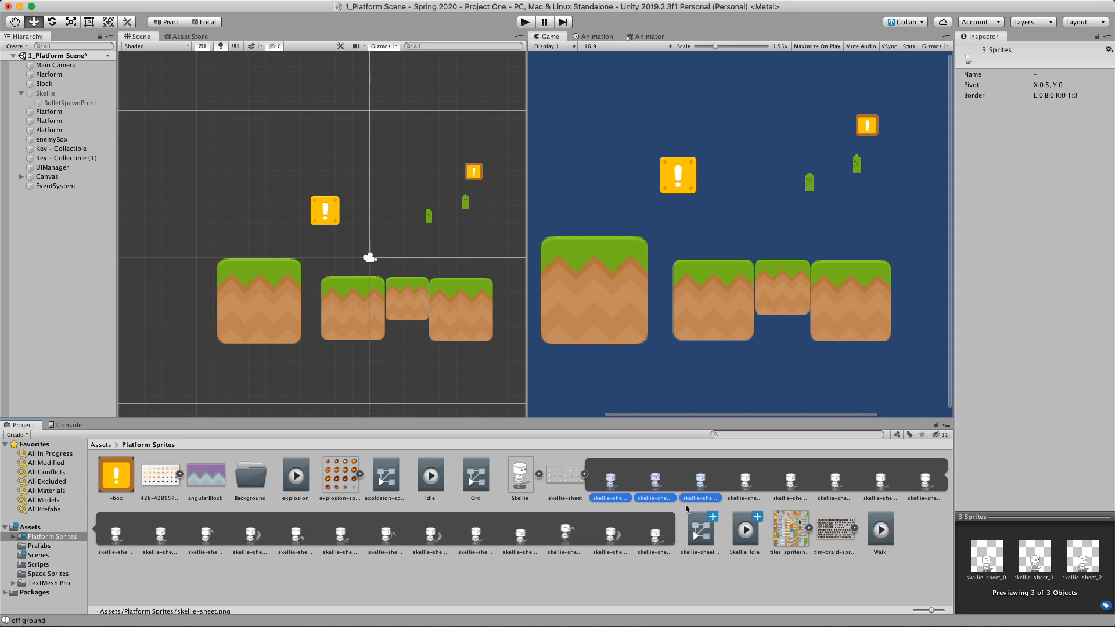
pyautogui.click(642, 510)
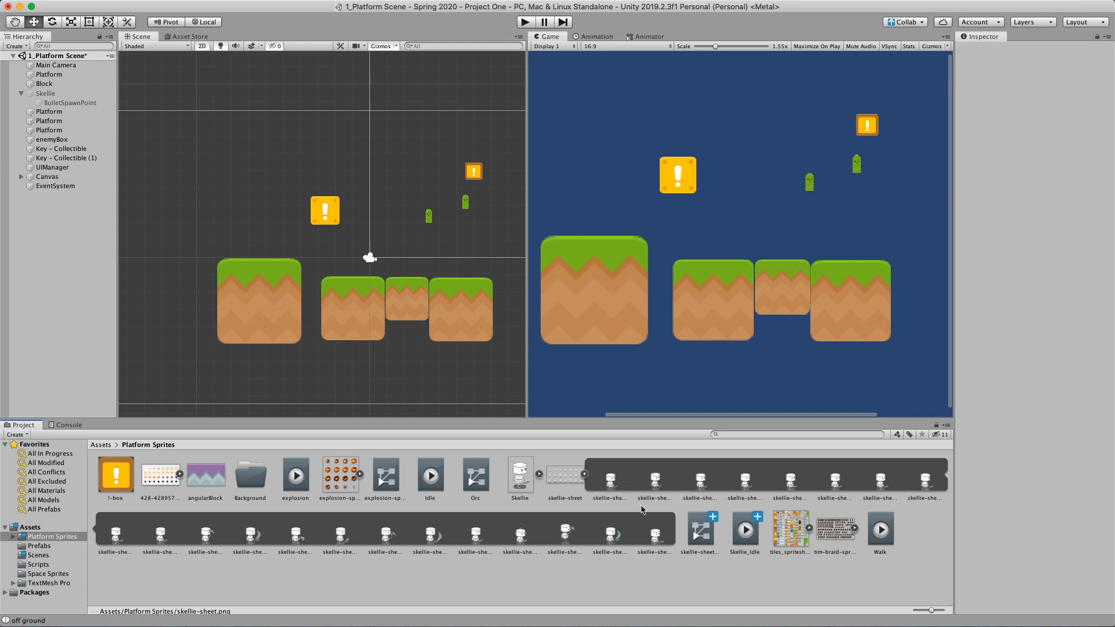
# Step: View the skellie-sheet asset with its frames collapsed and expanded, and inspect the single Skellie sprite's import settings
pyautogui.click(582, 478)
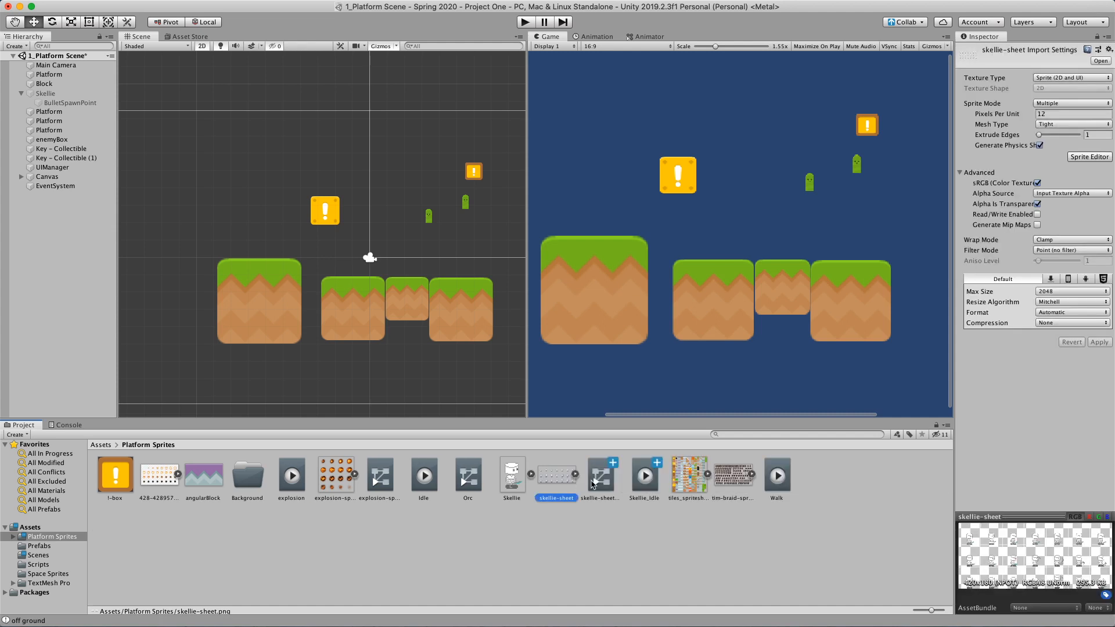
pyautogui.click(581, 476)
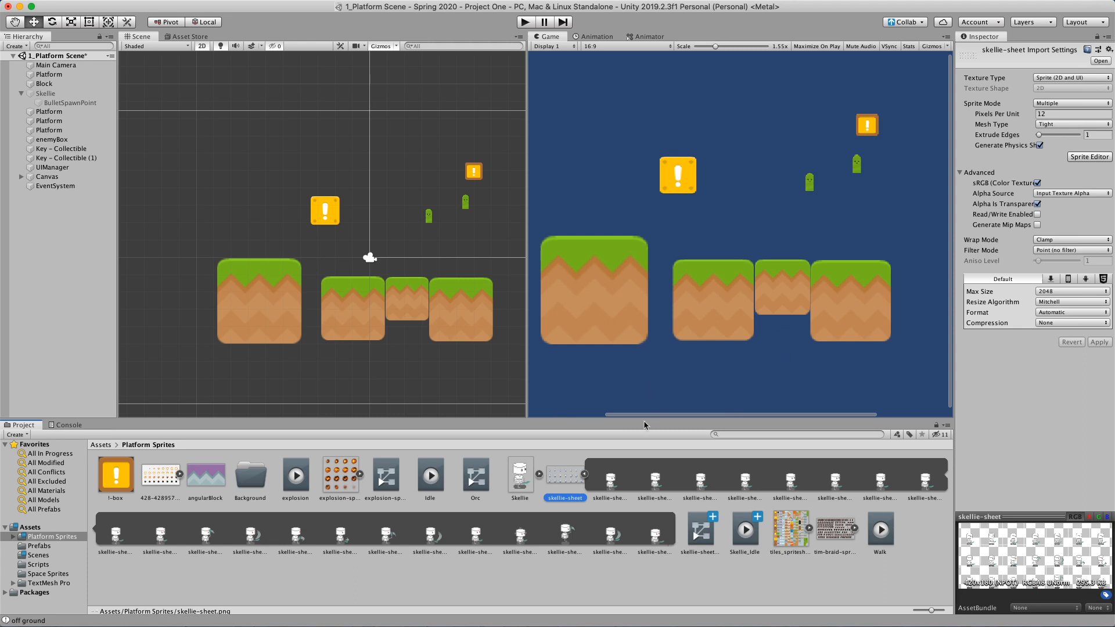
pyautogui.click(517, 475)
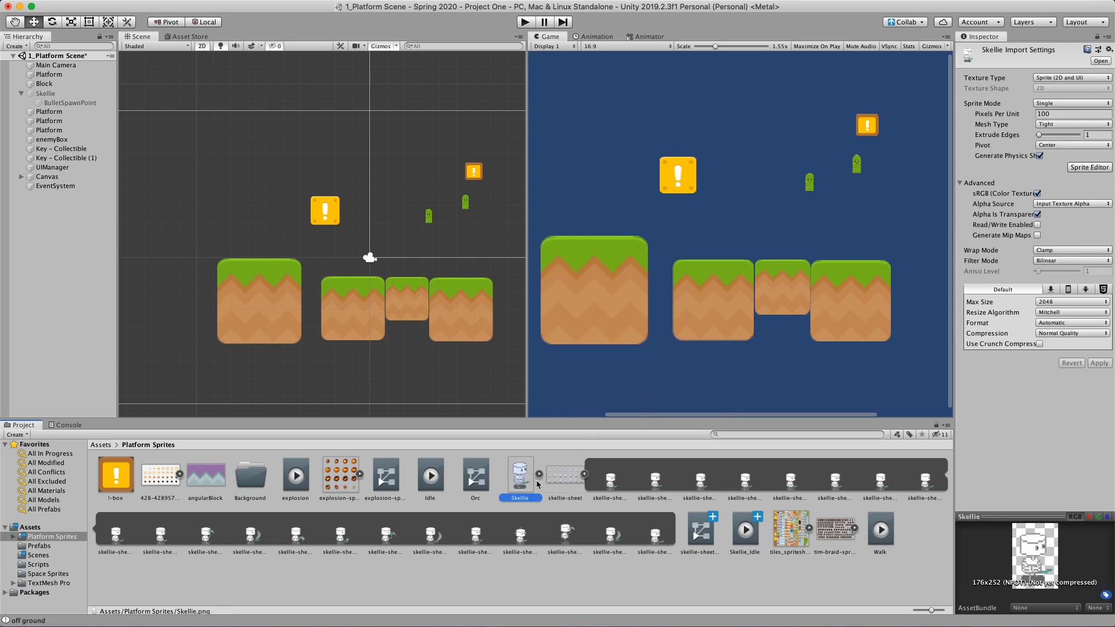
# Step: Widen the Inspector for the skellie-sheet texture and check its Sprite Mode and Filter Mode options
pyautogui.click(564, 476)
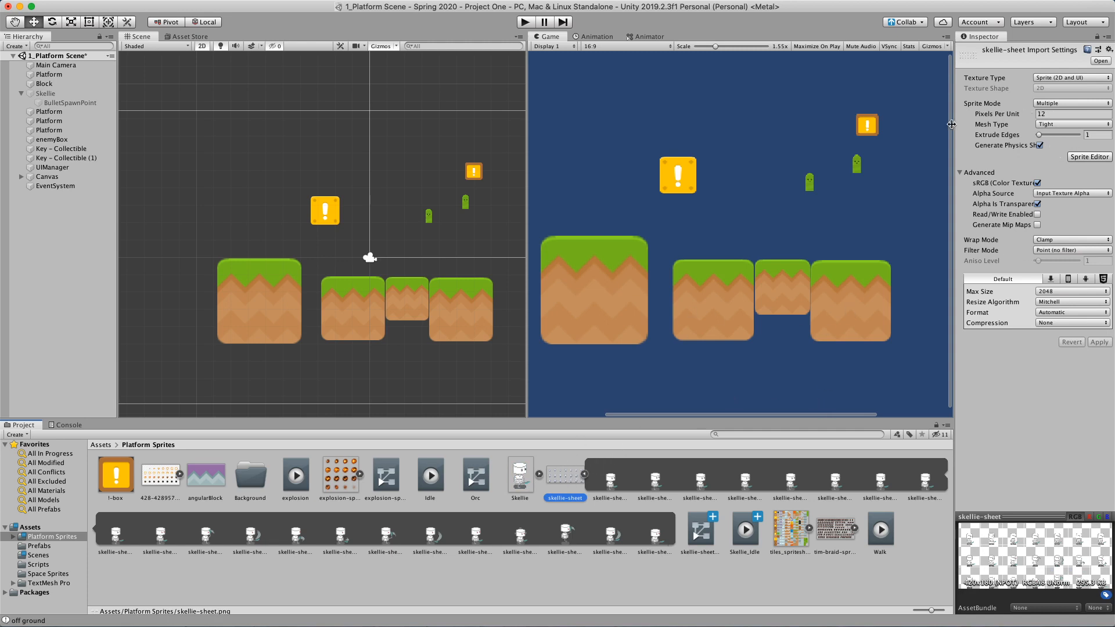
pyautogui.moveTo(954, 122); pyautogui.dragTo(898, 133)
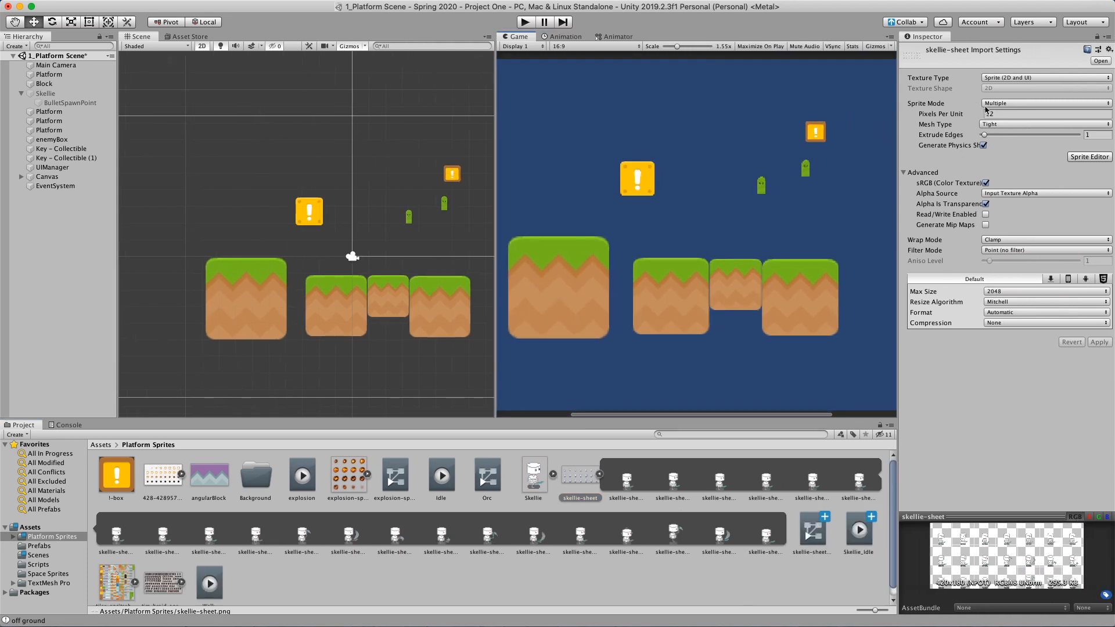
pyautogui.click(1028, 105)
pyautogui.click(1028, 109)
pyautogui.click(1004, 249)
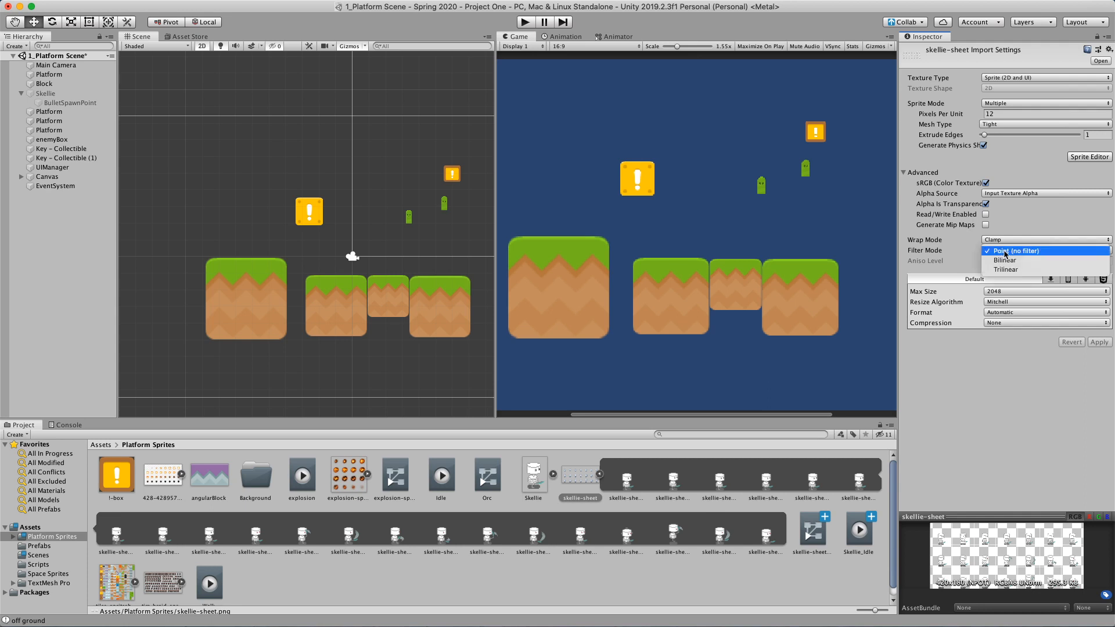
pyautogui.click(1013, 319)
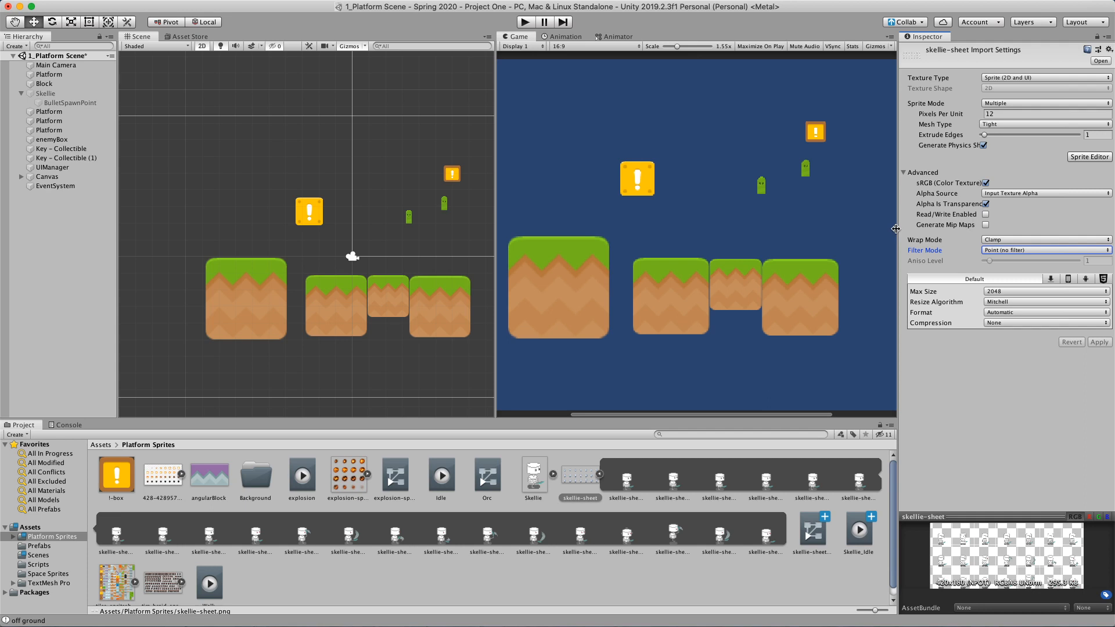
# Step: Open skellie-sheet in the Sprite Editor and size the window so the whole sheet fits, with no sprite selected
pyautogui.click(1083, 158)
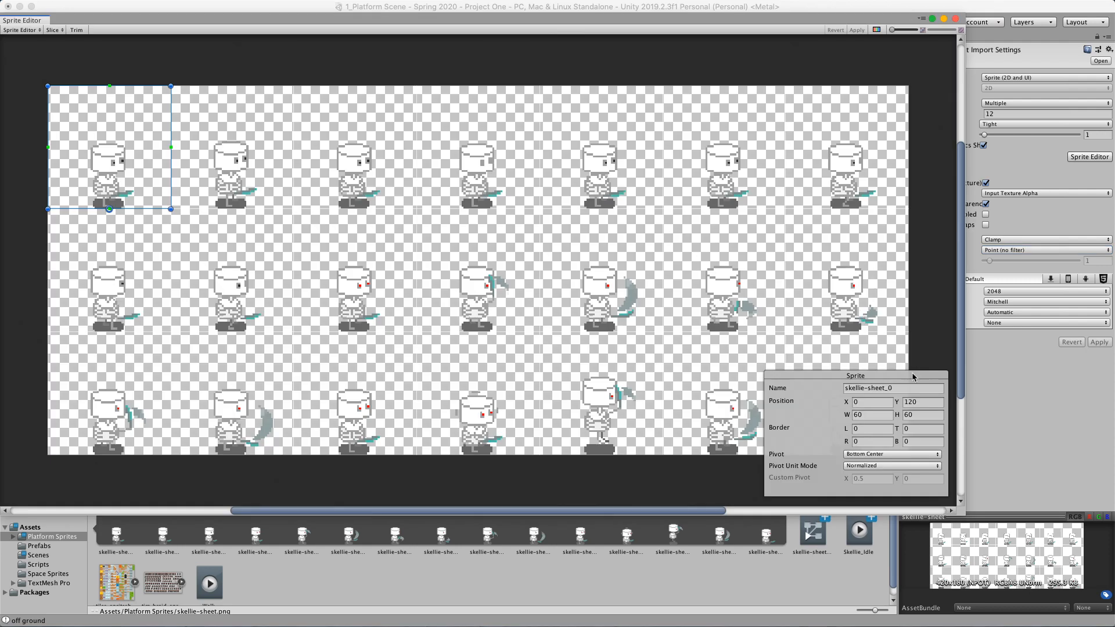
pyautogui.moveTo(964, 518); pyautogui.dragTo(930, 460)
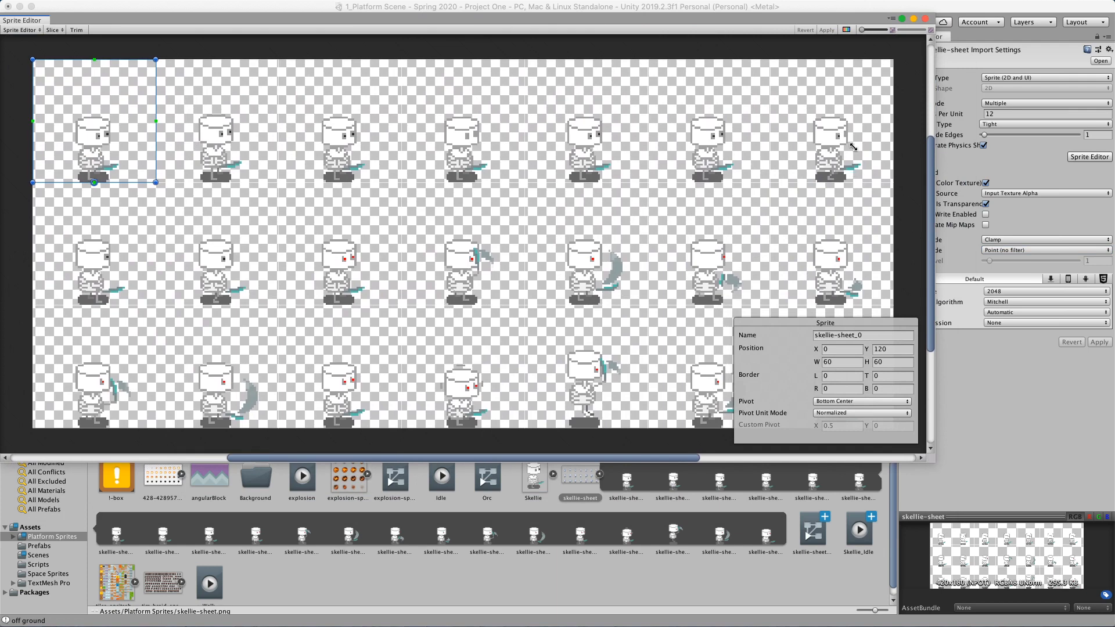
pyautogui.moveTo(863, 29)
pyautogui.mouseDown()
pyautogui.moveTo(885, 29)
pyautogui.moveTo(855, 35)
pyautogui.mouseUp()
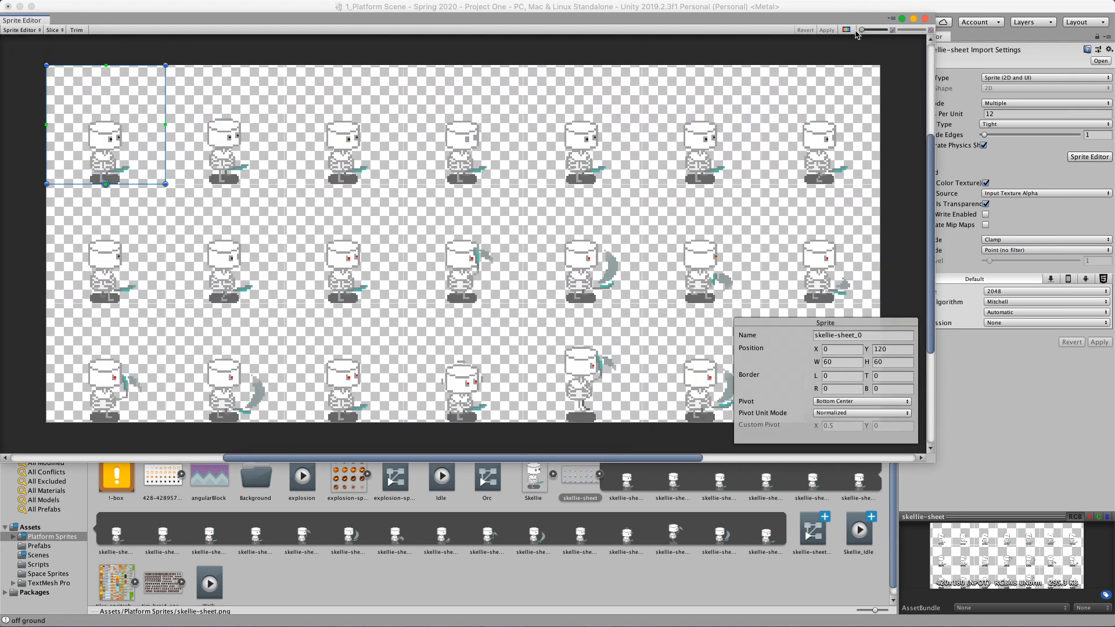
pyautogui.click(262, 53)
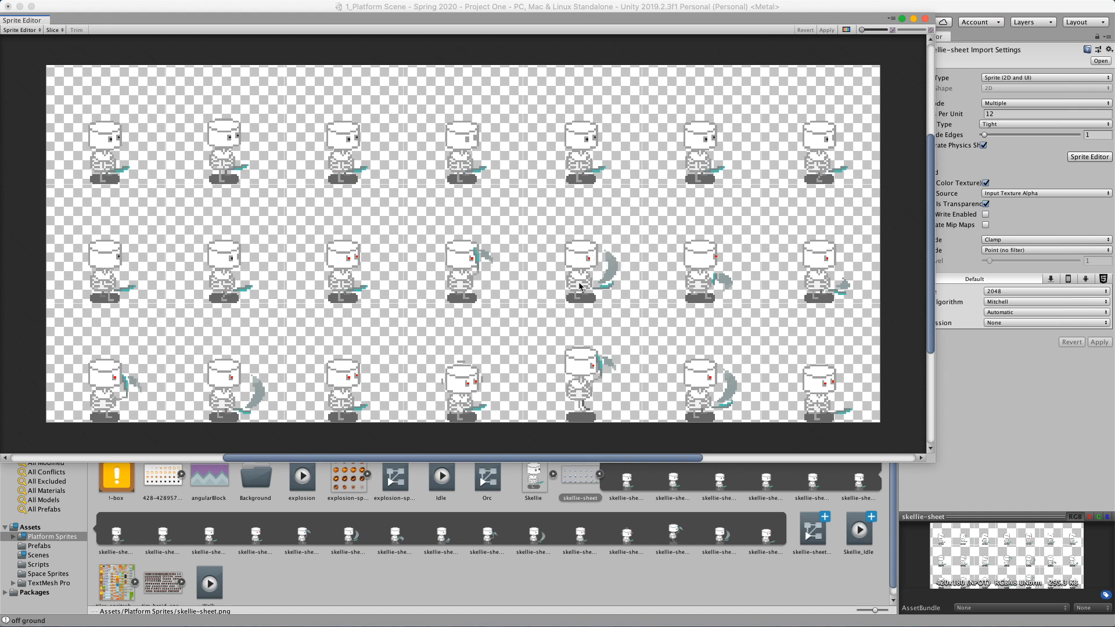
# Step: Slice the sprite sheet with the Automatic type, Center pivot and Delete Existing method
pyautogui.click(54, 30)
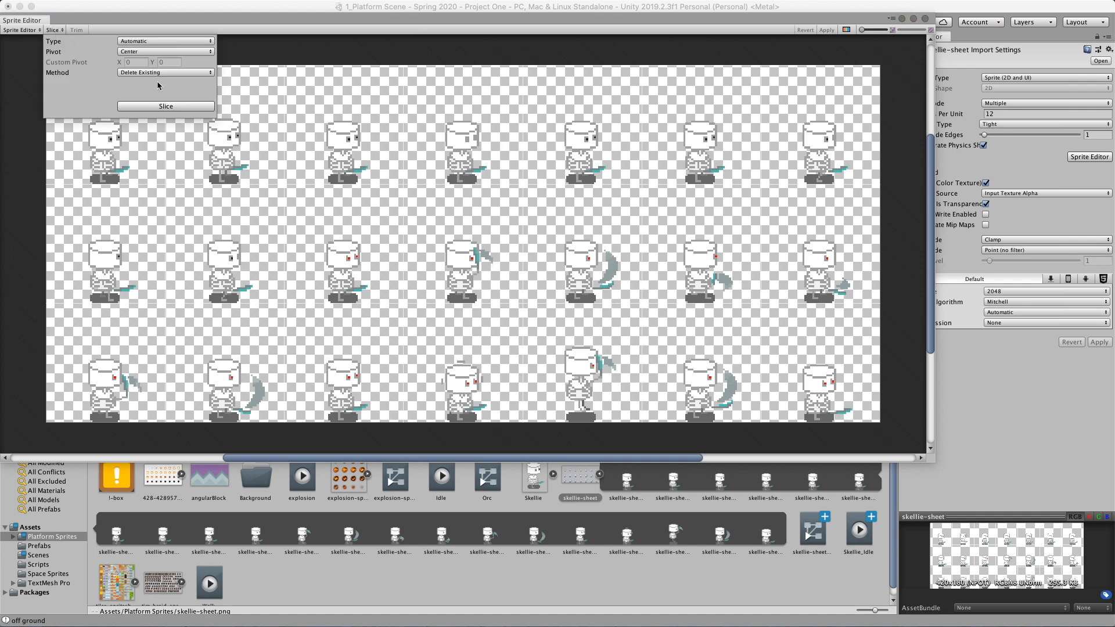
pyautogui.click(133, 42)
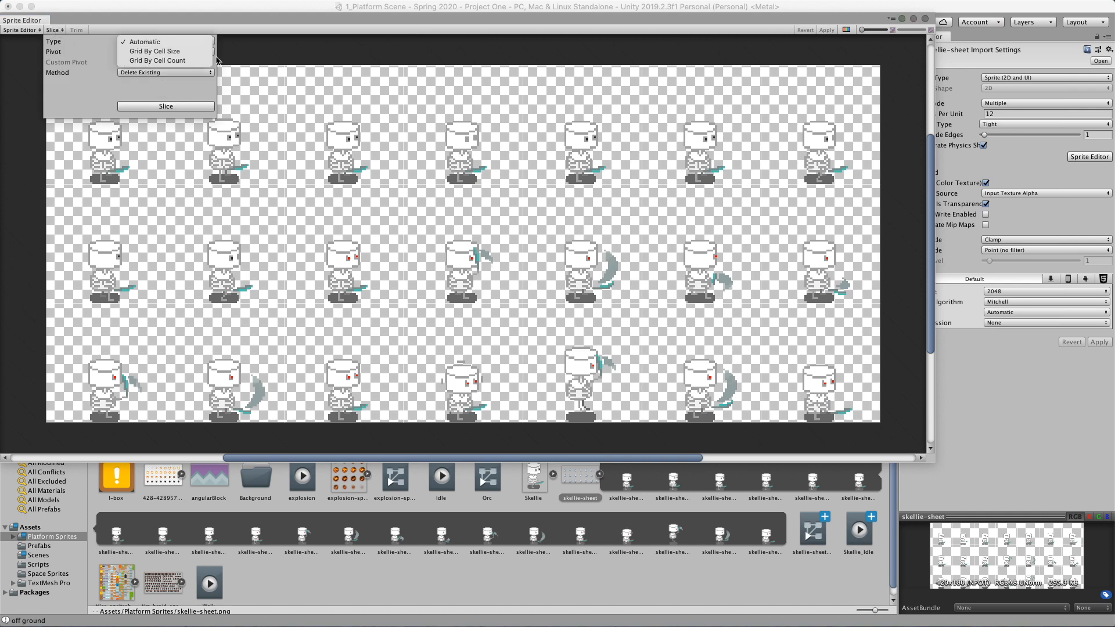
pyautogui.click(169, 108)
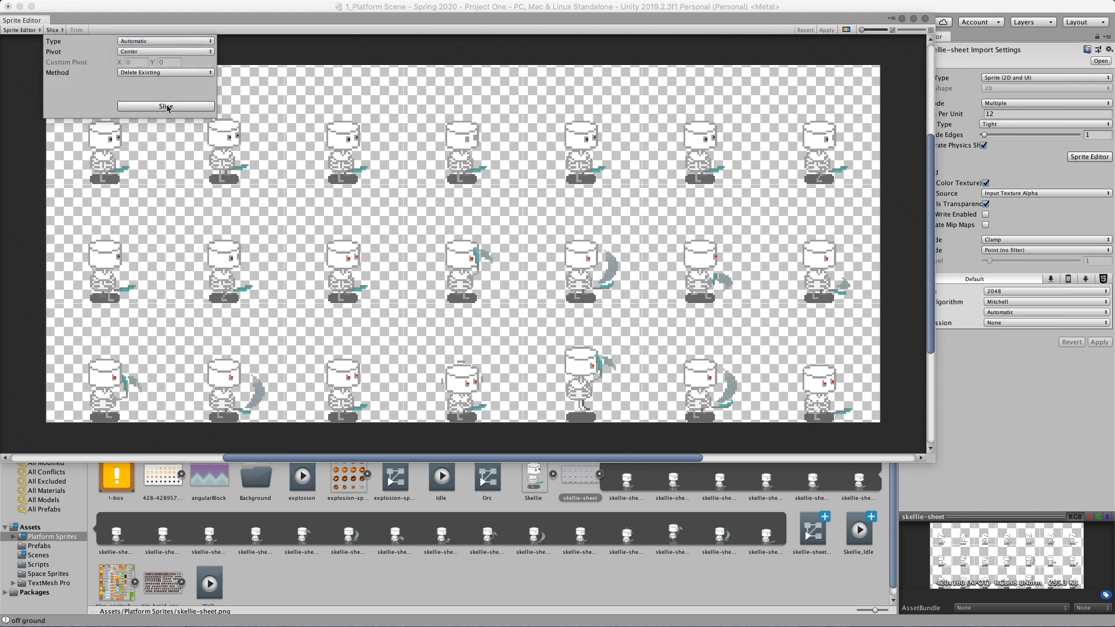
pyautogui.click(163, 109)
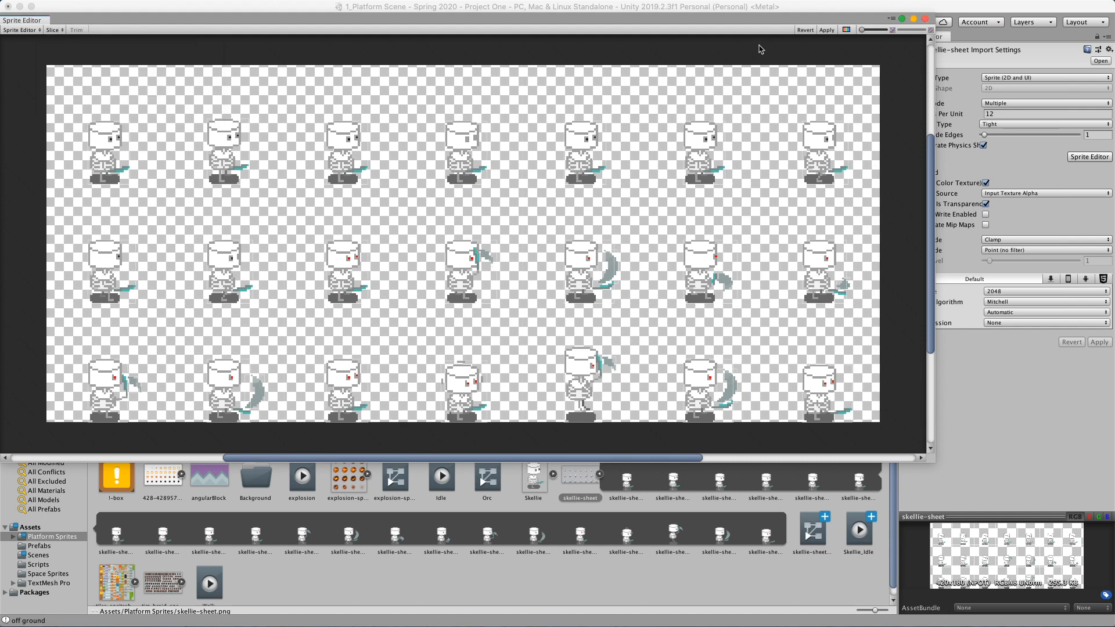
# Step: Display the sheet's alpha channel and examine the automatic slice boundaries around the sword-swing frame in the middle row
pyautogui.click(846, 29)
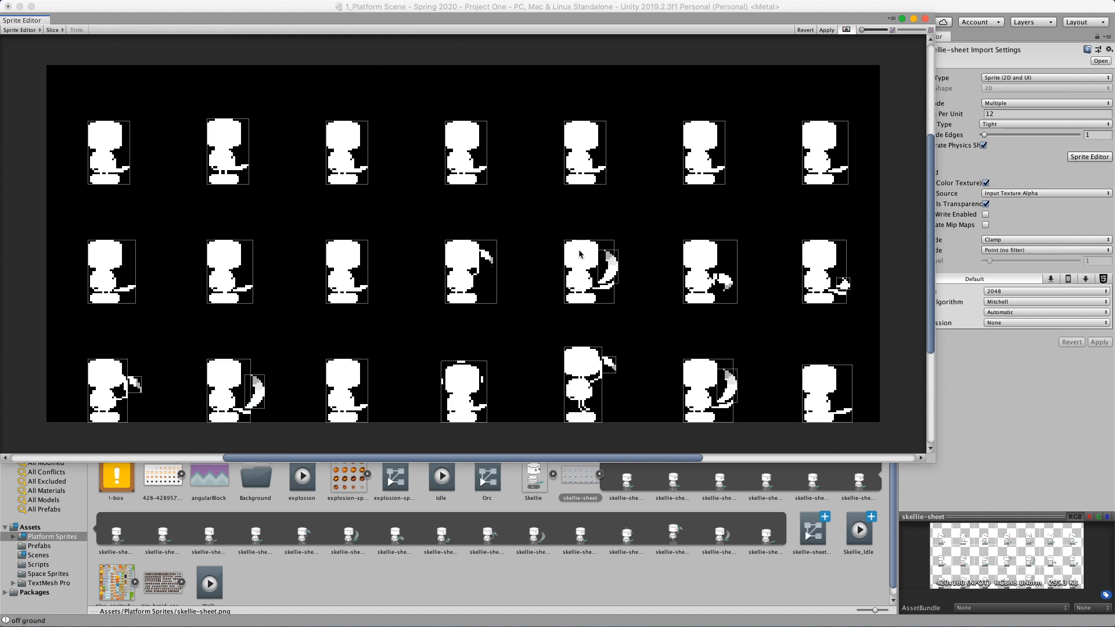
pyautogui.click(616, 268)
pyautogui.moveTo(610, 266); pyautogui.dragTo(640, 235)
pyautogui.click(668, 301)
pyautogui.scroll(10, 615, 295)
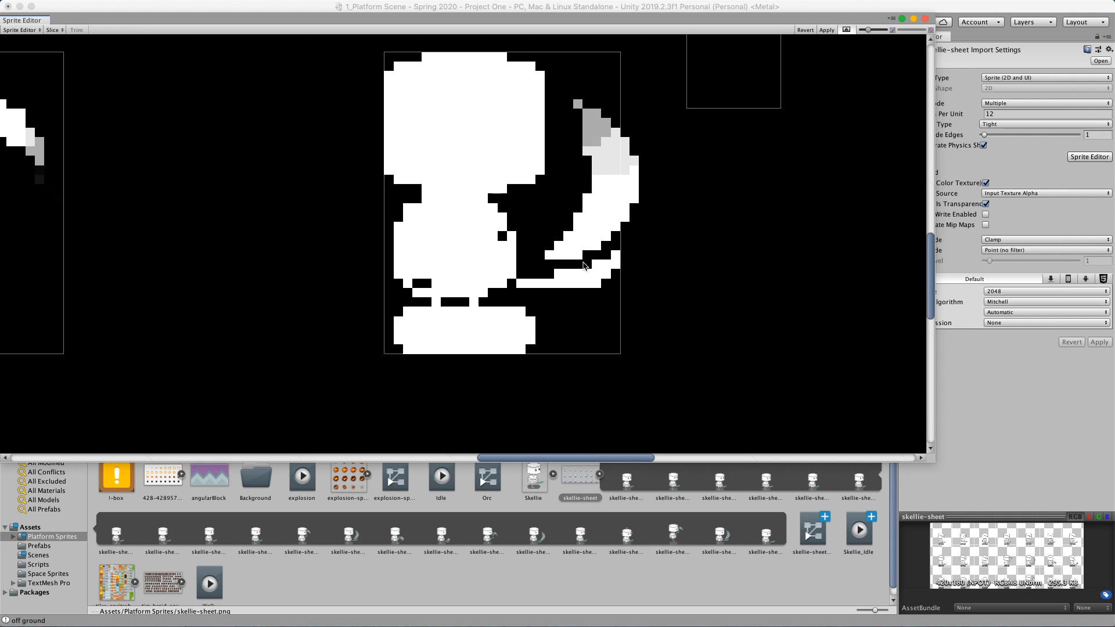
pyautogui.scroll(-1, 495, 319)
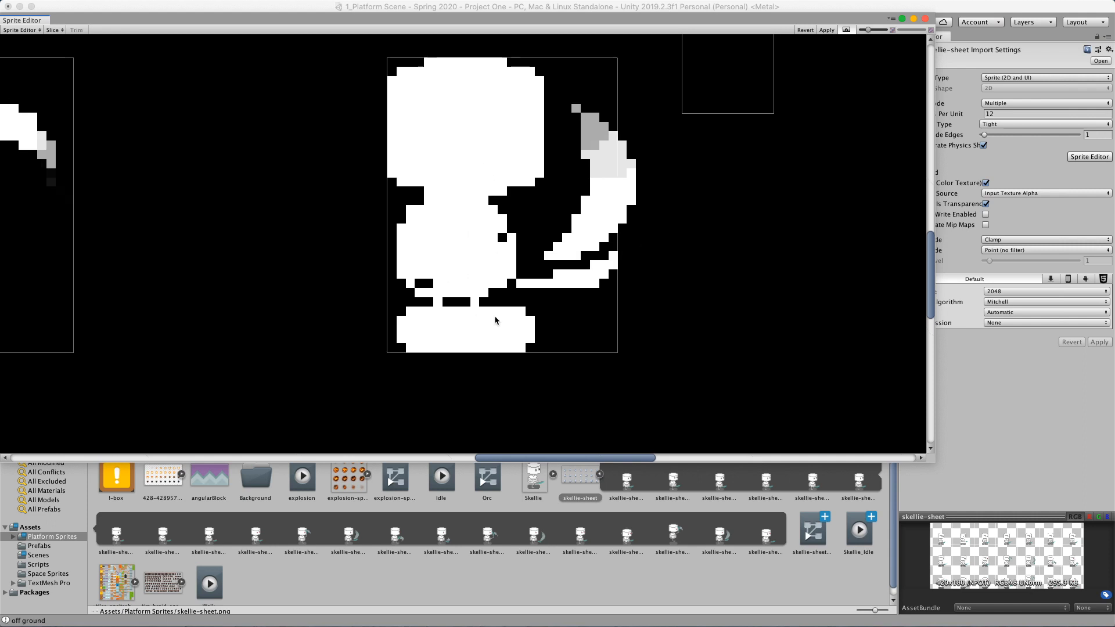
pyautogui.scroll(-6, 495, 319)
pyautogui.moveTo(580, 239); pyautogui.dragTo(532, 277)
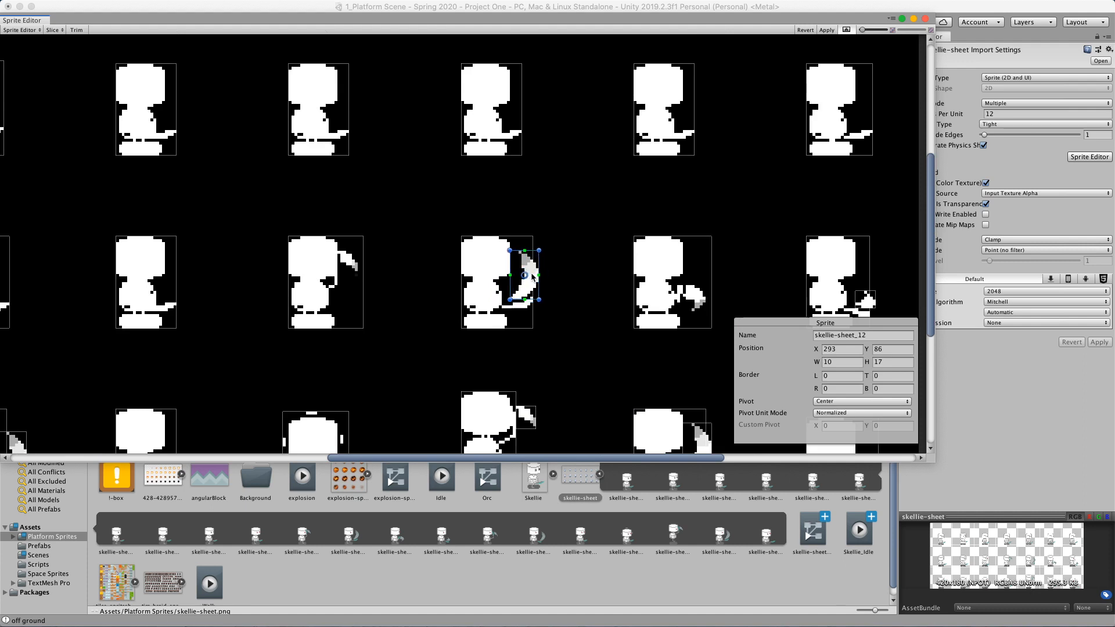
pyautogui.scroll(-3, 582, 274)
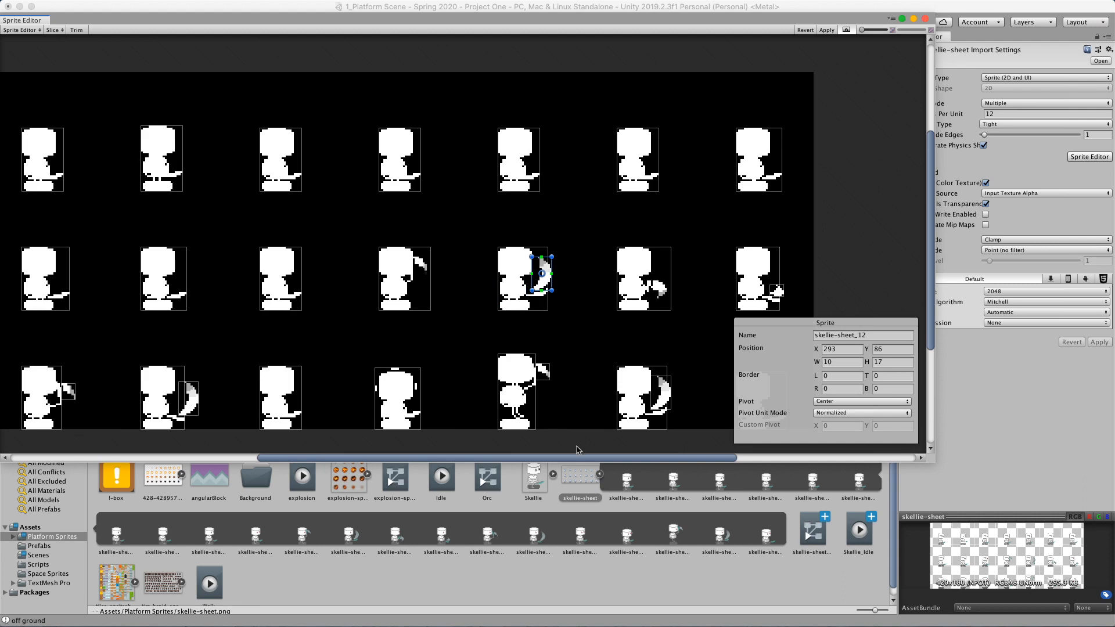
pyautogui.moveTo(608, 456); pyautogui.dragTo(585, 456)
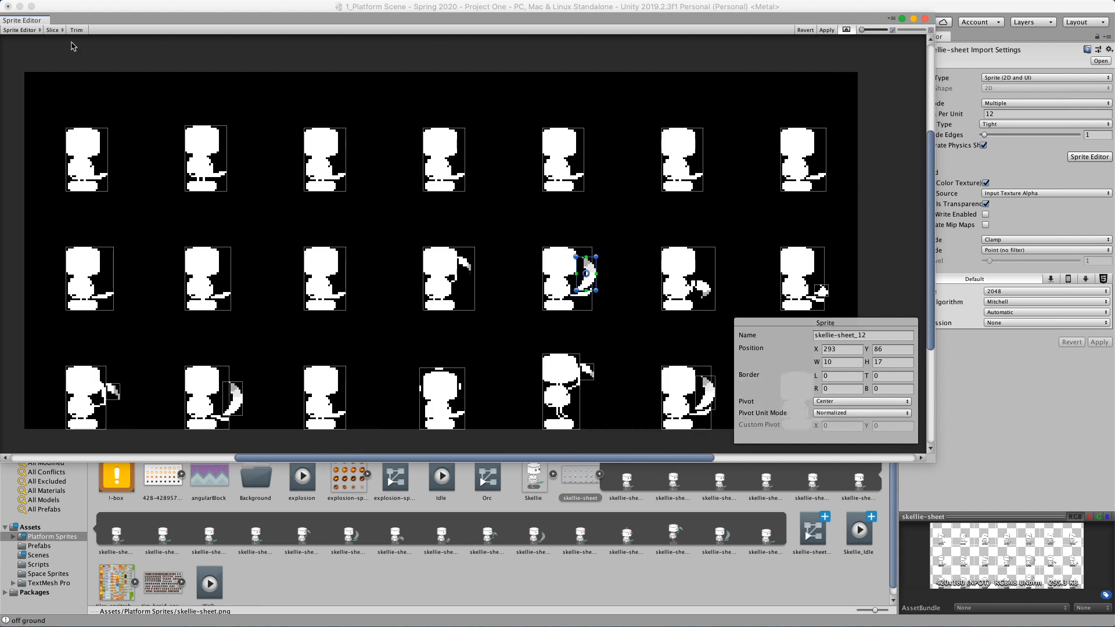
# Step: Slice the sheet using Grid By Cell Size with a pixel size of 60 by 60
pyautogui.click(56, 32)
pyautogui.click(199, 40)
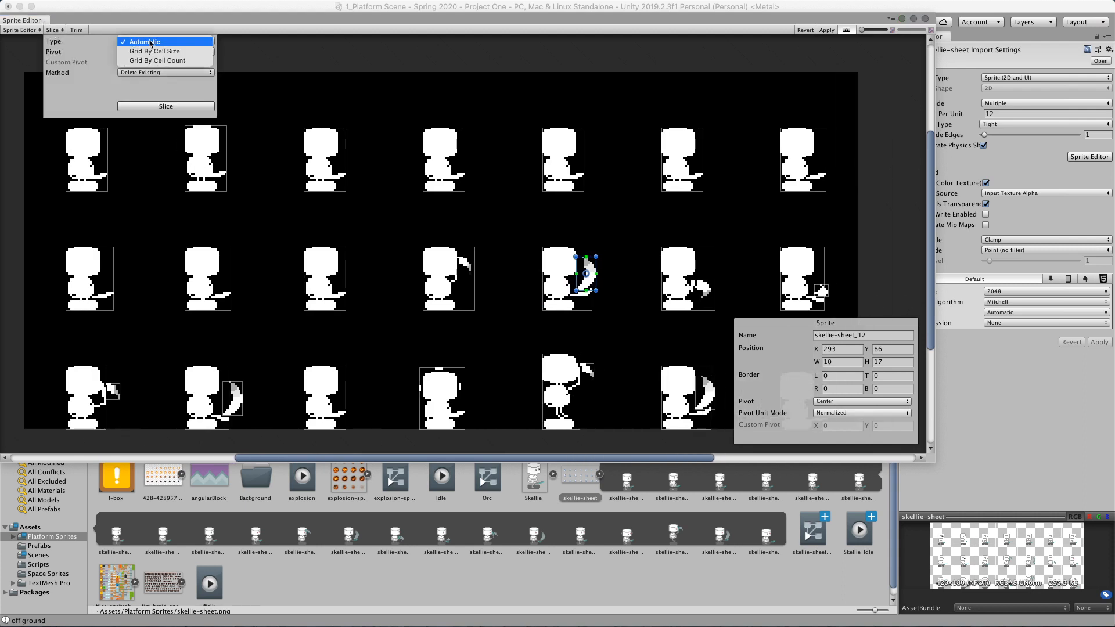
pyautogui.click(196, 52)
pyautogui.click(131, 52)
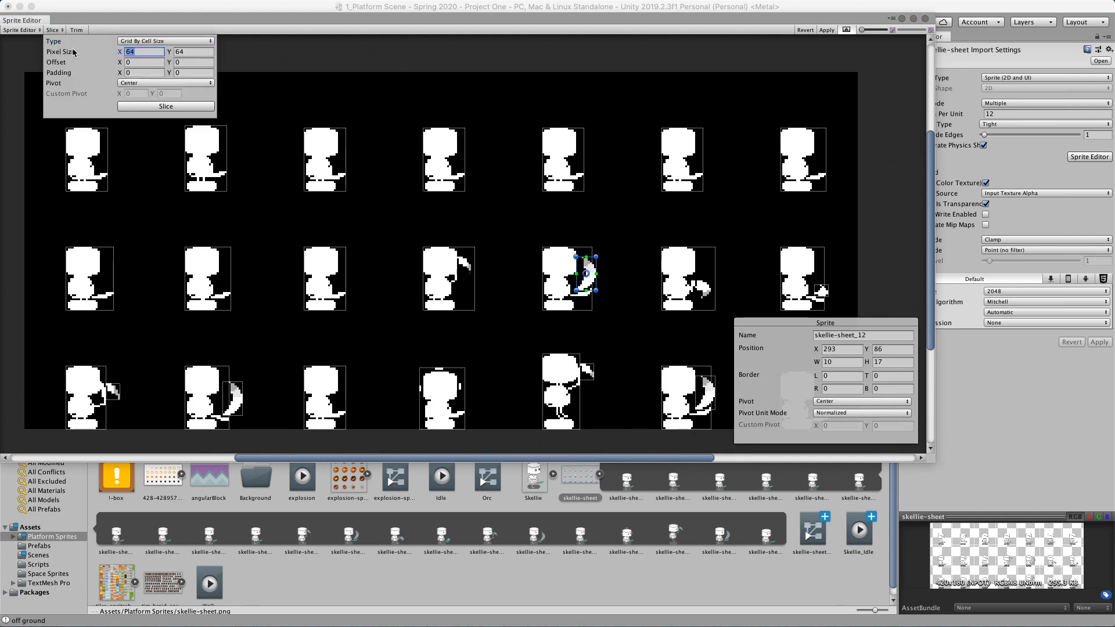
pyautogui.write('60')
pyautogui.press('Tab')
pyautogui.write('60')
pyautogui.click(147, 107)
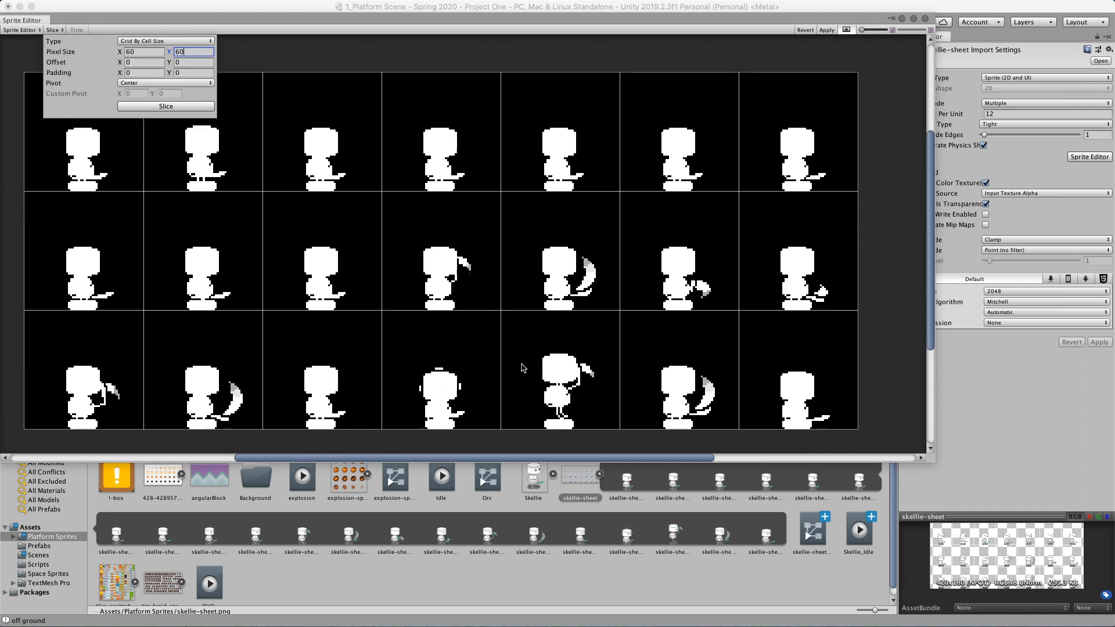
# Step: Slice the sheet again into 60 by 60 cells with the Bottom pivot
pyautogui.click(153, 85)
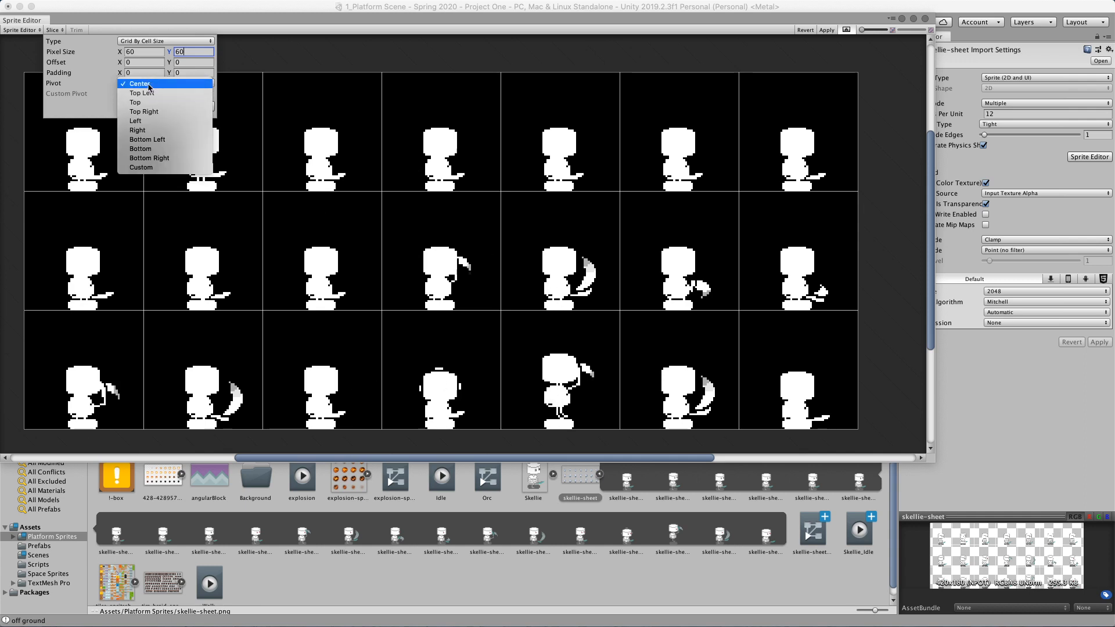
pyautogui.click(152, 85)
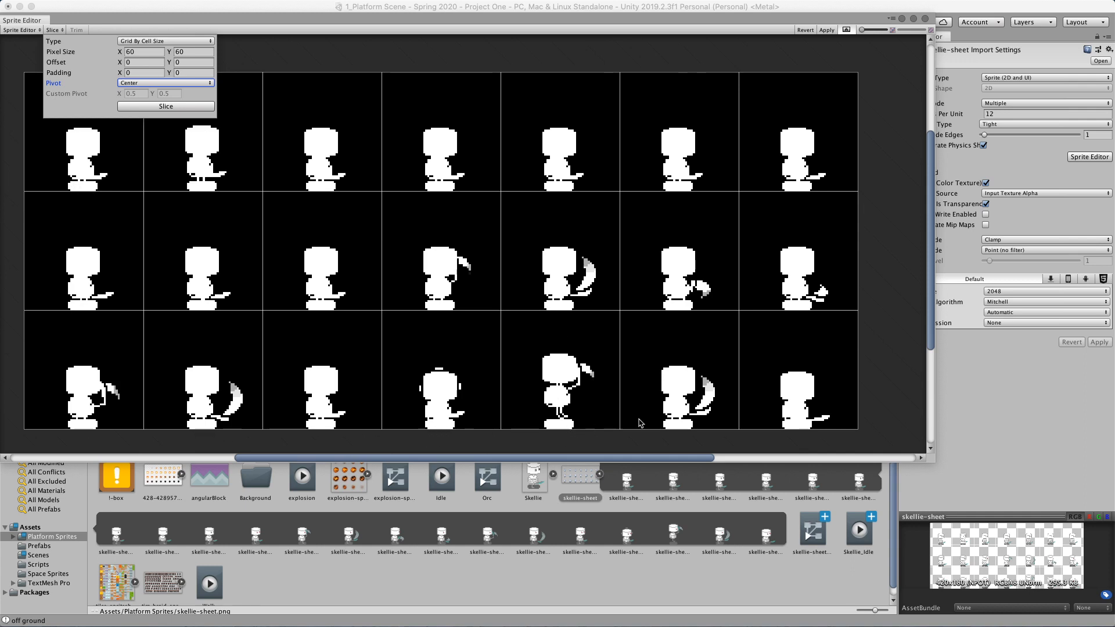
pyautogui.click(161, 84)
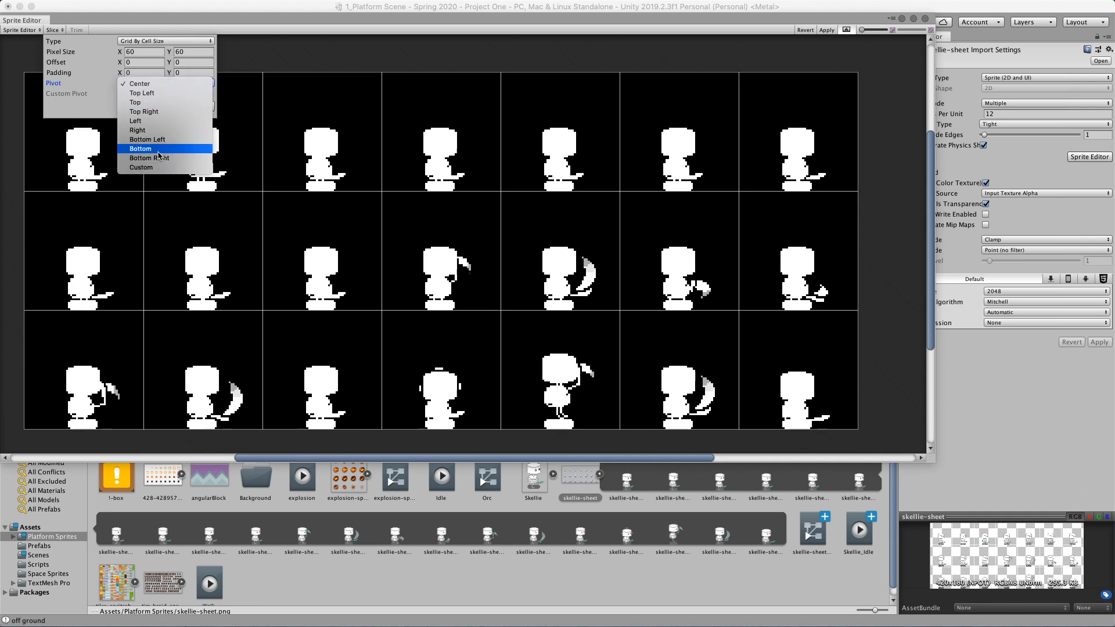
pyautogui.click(159, 151)
pyautogui.click(155, 106)
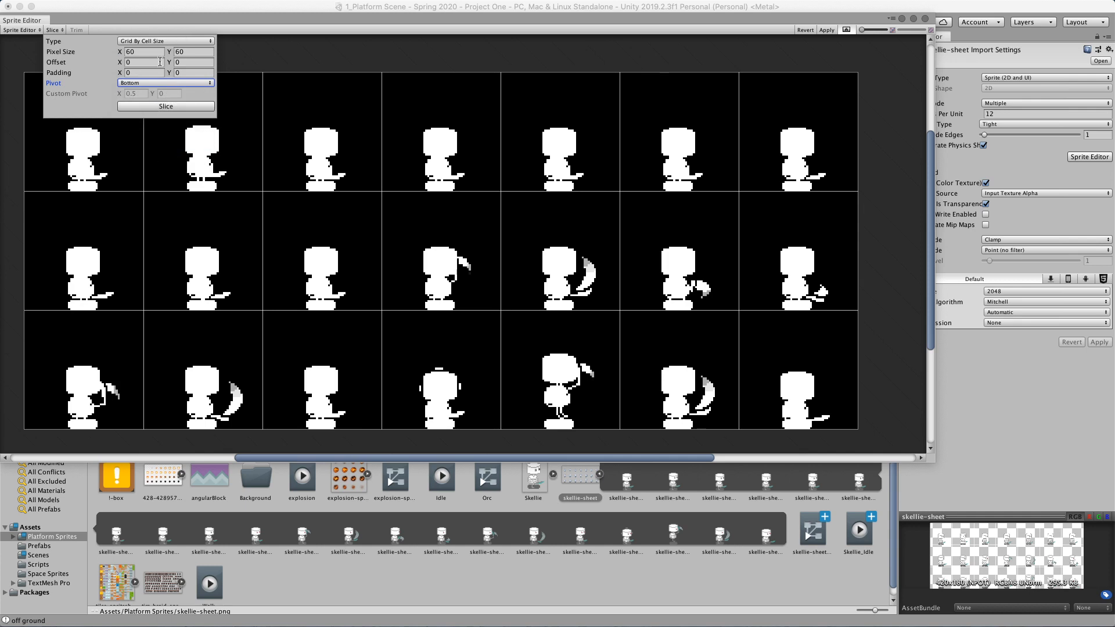
pyautogui.click(168, 108)
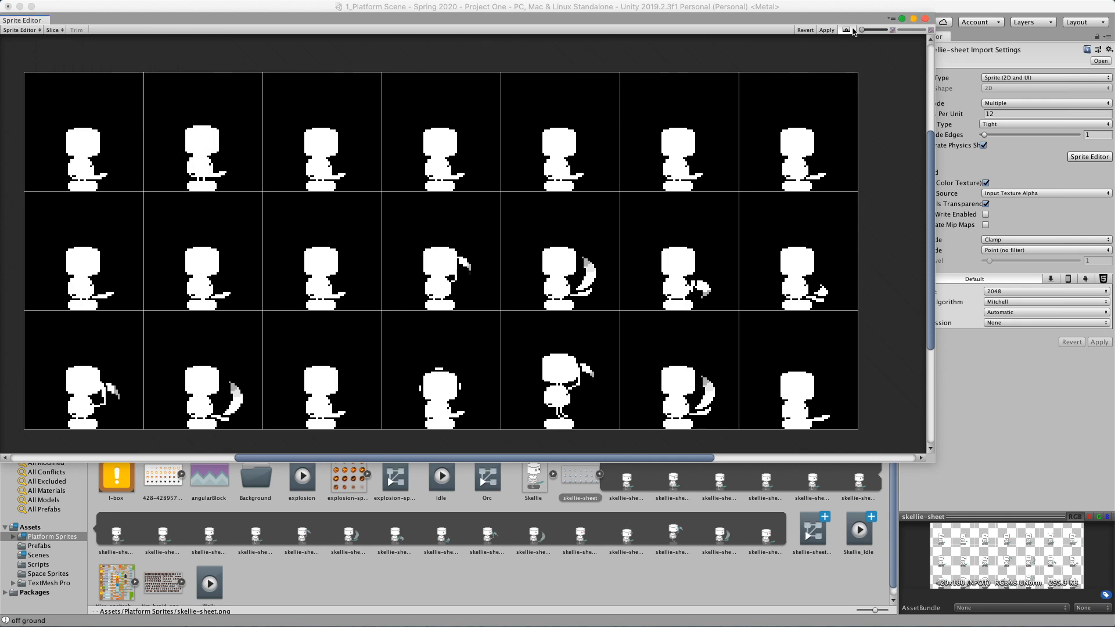
# Step: Compare the sheet's color and alpha views, and check the pivot of the fifth sprite in the top row
pyautogui.click(845, 30)
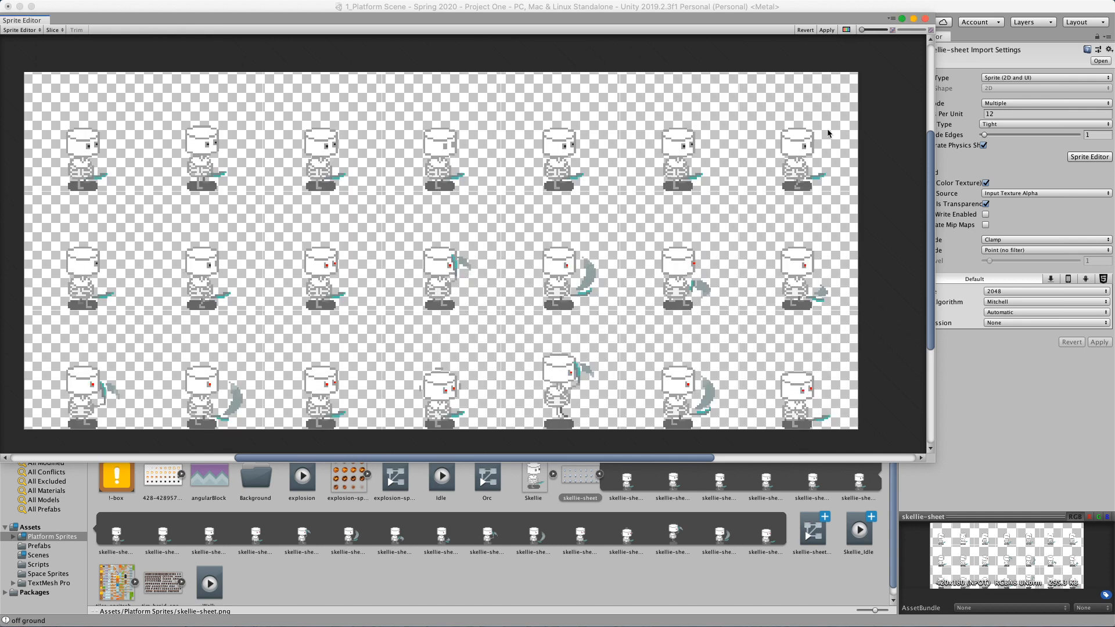
pyautogui.click(846, 30)
pyautogui.click(589, 126)
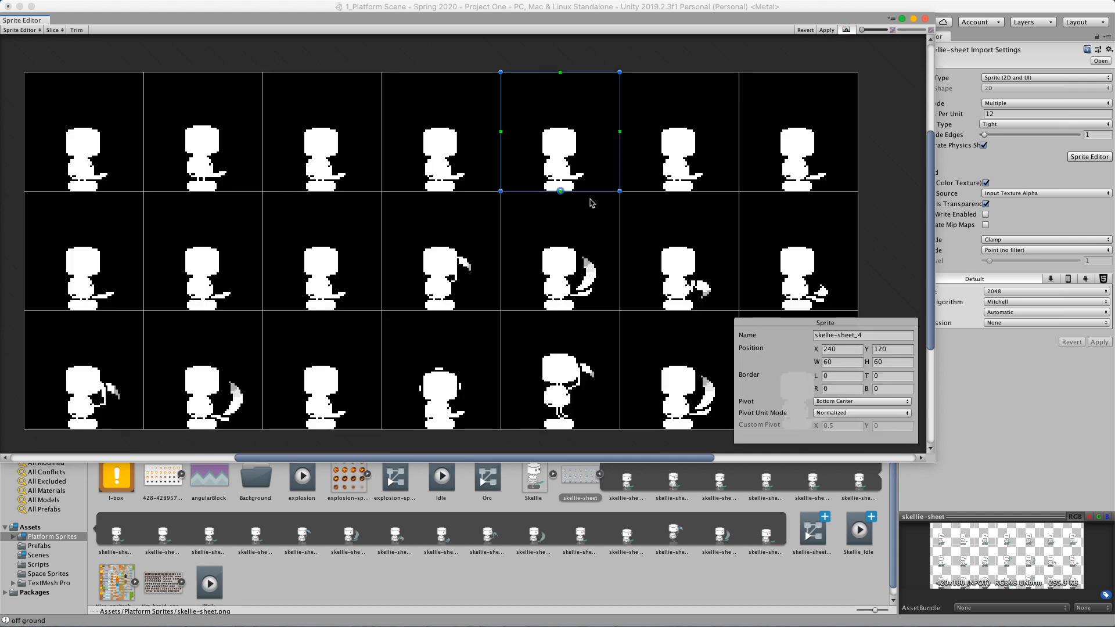
pyautogui.click(652, 103)
pyautogui.click(576, 131)
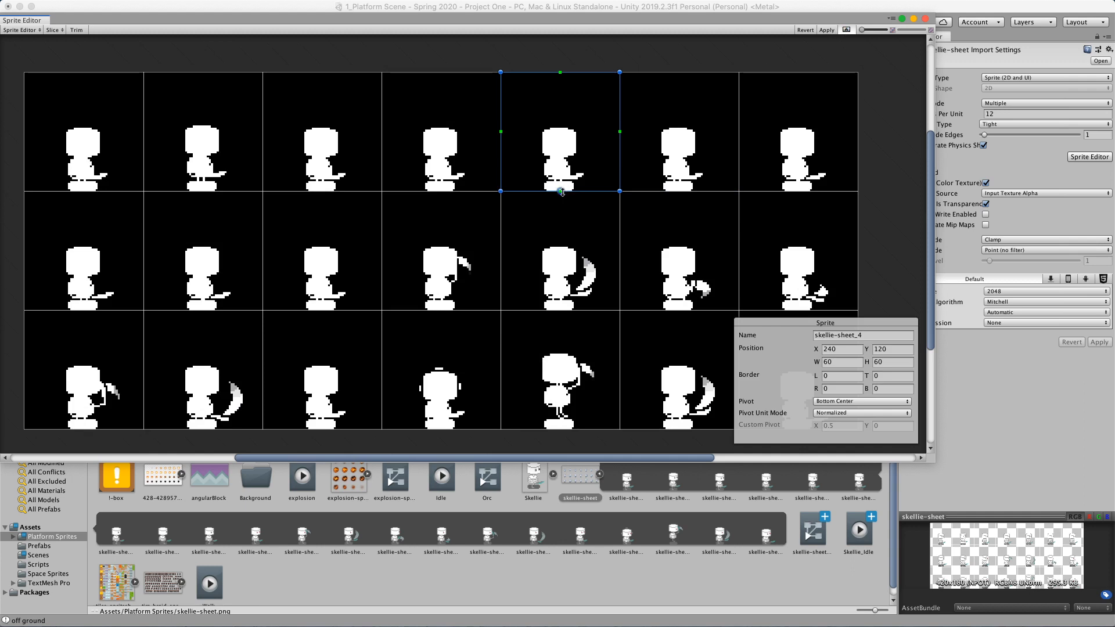
# Step: Reslice the 60 by 60 grid with the pivot set to Center
pyautogui.click(54, 31)
pyautogui.click(181, 84)
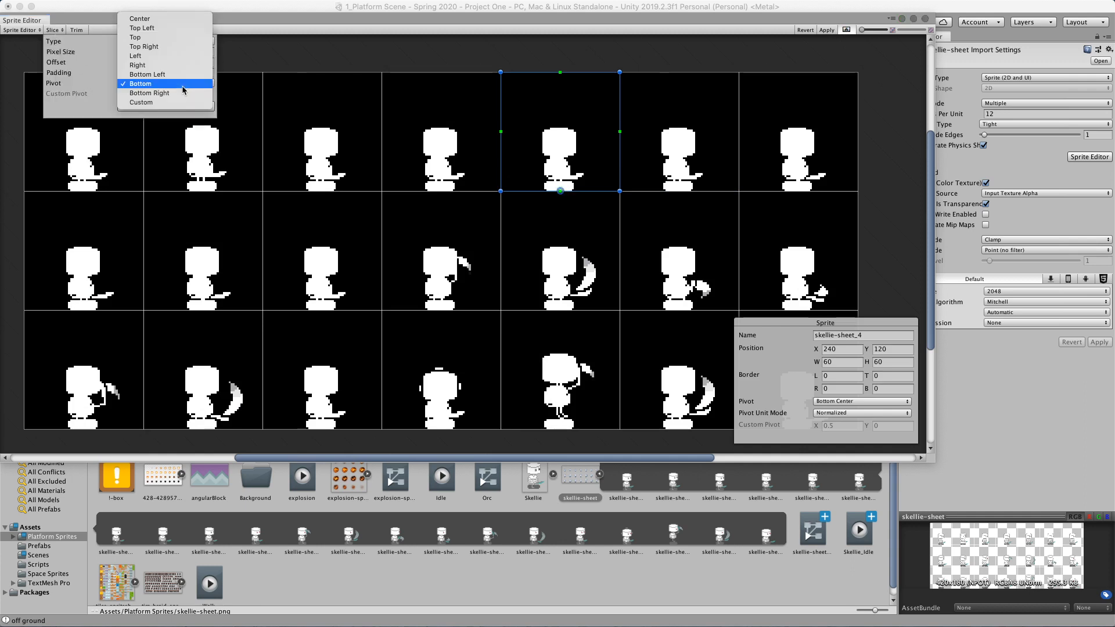
pyautogui.click(165, 25)
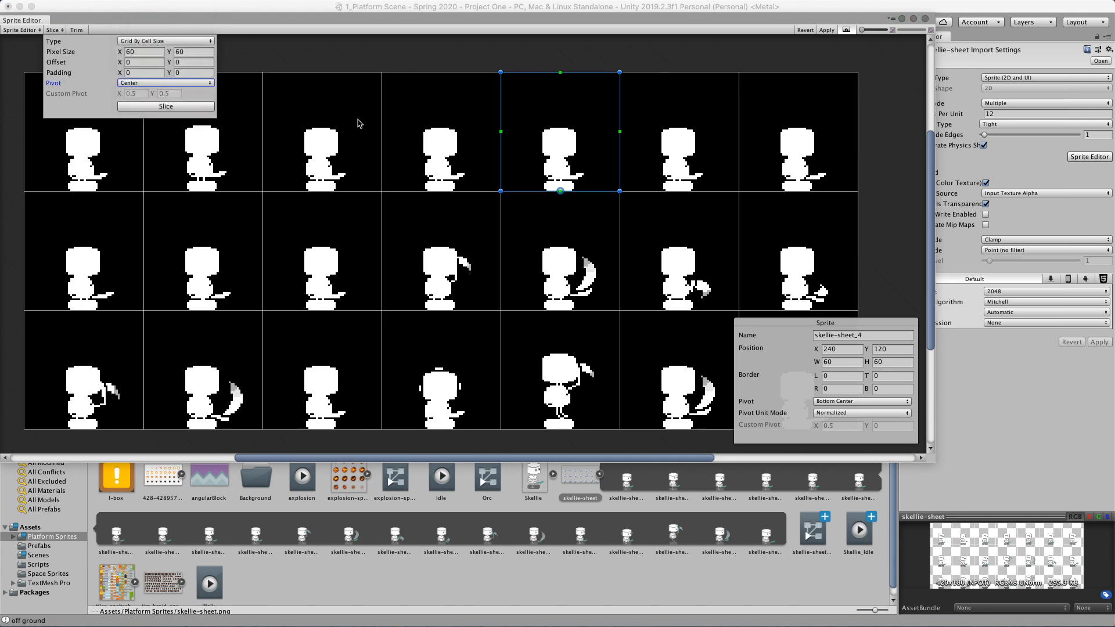
pyautogui.click(195, 112)
# Step: Examine where the pivot sits on the individual sprites along the top row of the sheet
pyautogui.click(563, 121)
pyautogui.click(443, 129)
pyautogui.click(330, 141)
pyautogui.click(238, 136)
pyautogui.click(94, 142)
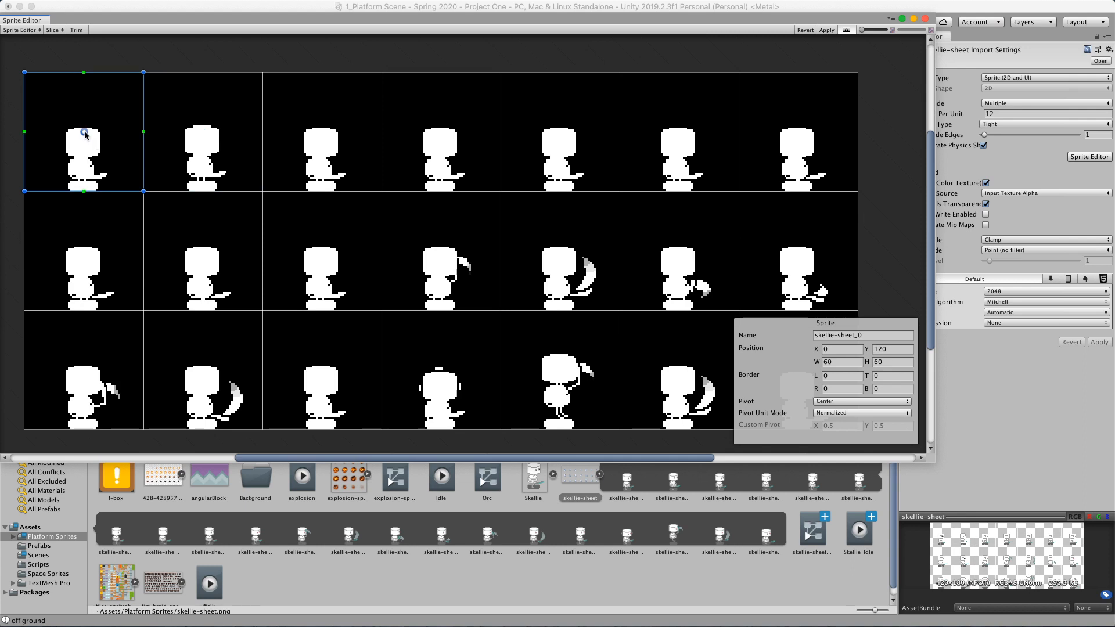
pyautogui.click(218, 133)
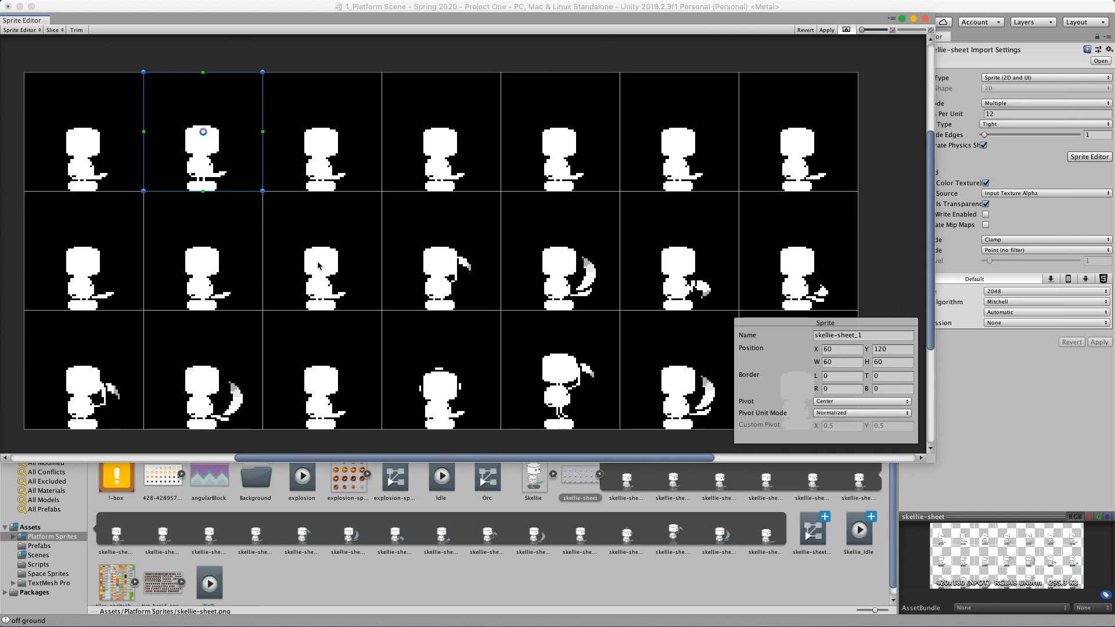
# Step: Reslice the 60 by 60 grid with the pivot set to Bottom, and apply the slicing before closing the Sprite Editor
pyautogui.click(54, 29)
pyautogui.click(162, 82)
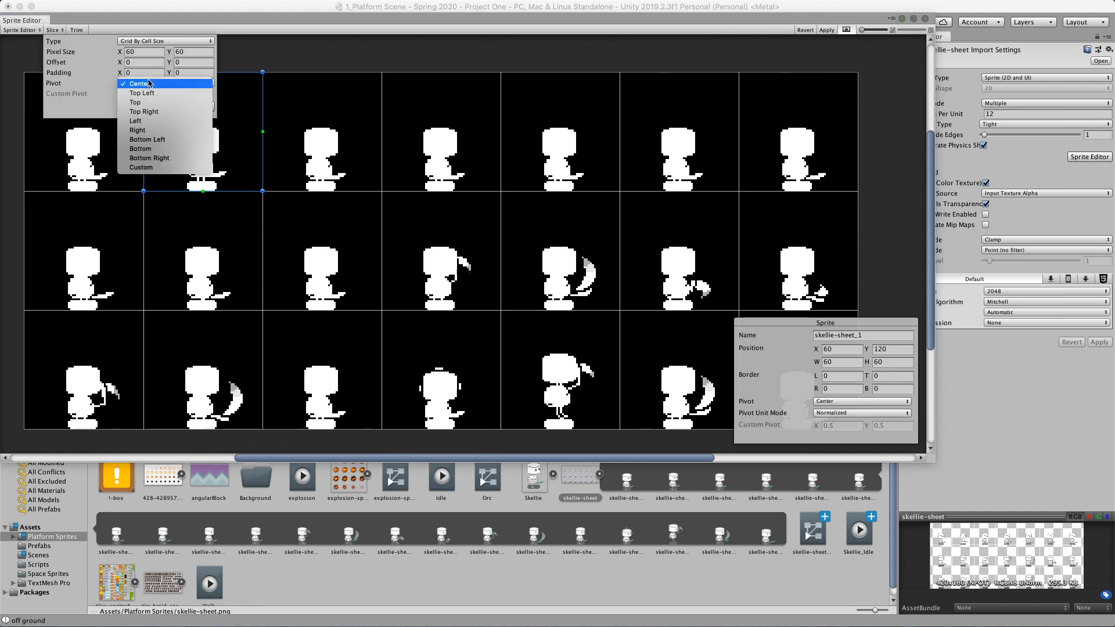
pyautogui.click(172, 149)
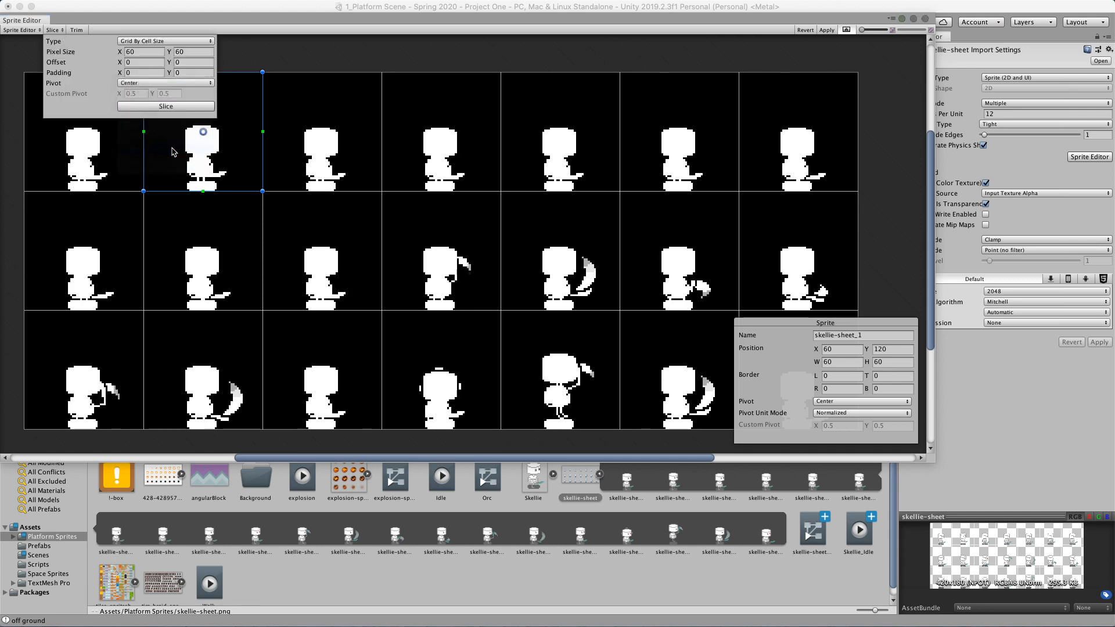
pyautogui.click(164, 108)
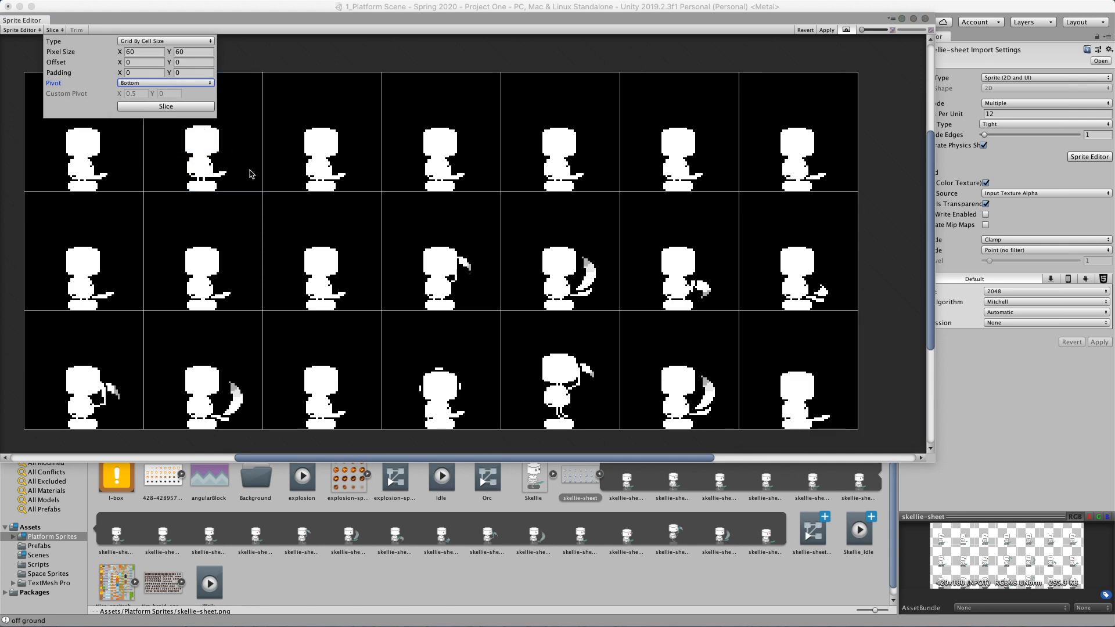
pyautogui.click(259, 109)
pyautogui.click(281, 39)
pyautogui.click(225, 109)
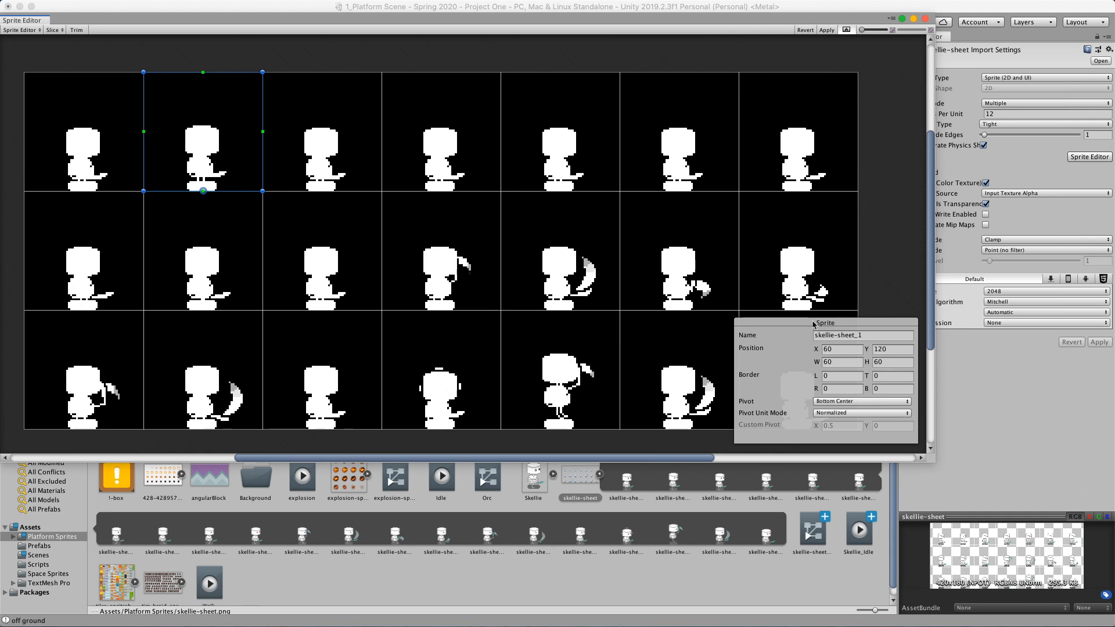
pyautogui.click(827, 30)
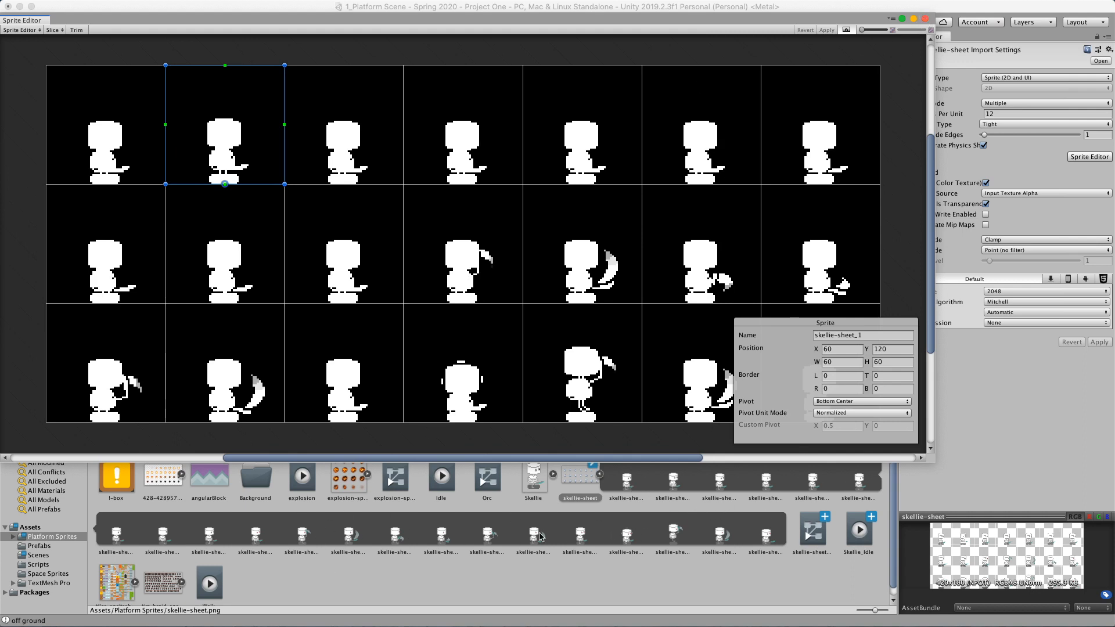
pyautogui.click(925, 20)
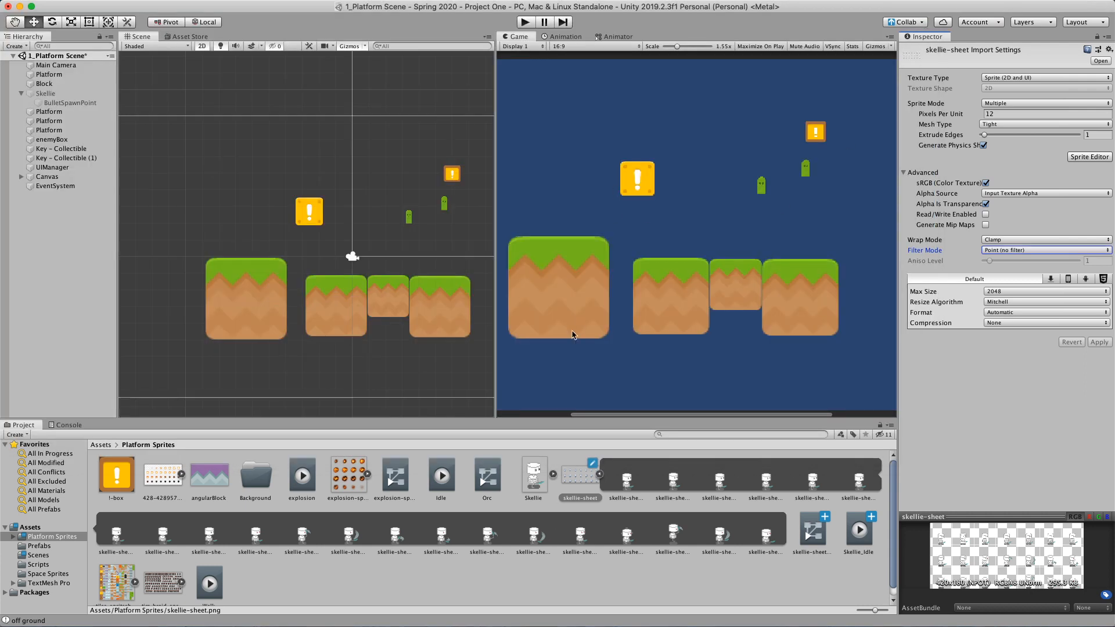
# Step: Place the first skellie-sheet sprite on the leftmost grass platform as a placement test and delete it again
pyautogui.click(634, 489)
pyautogui.moveTo(634, 489); pyautogui.dragTo(246, 253)
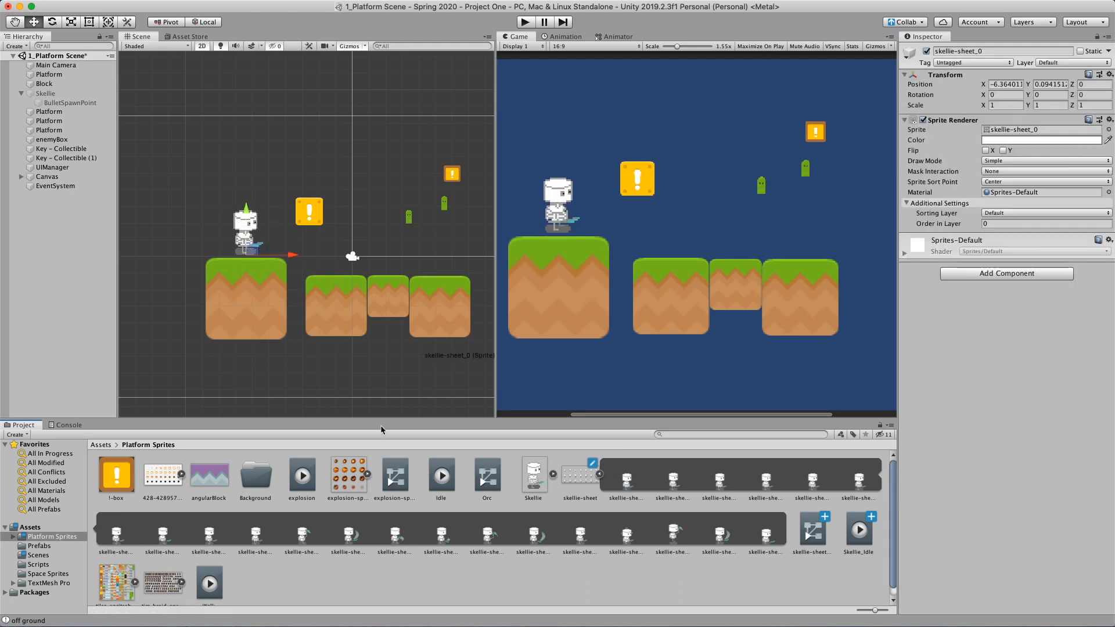
pyautogui.click(265, 239)
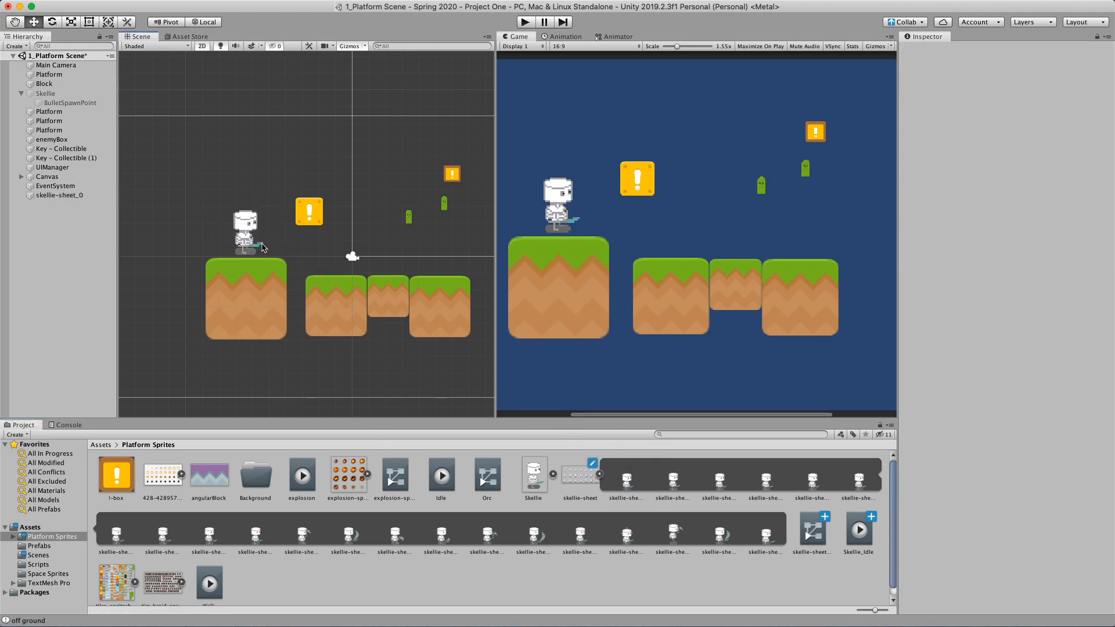
pyautogui.click(244, 249)
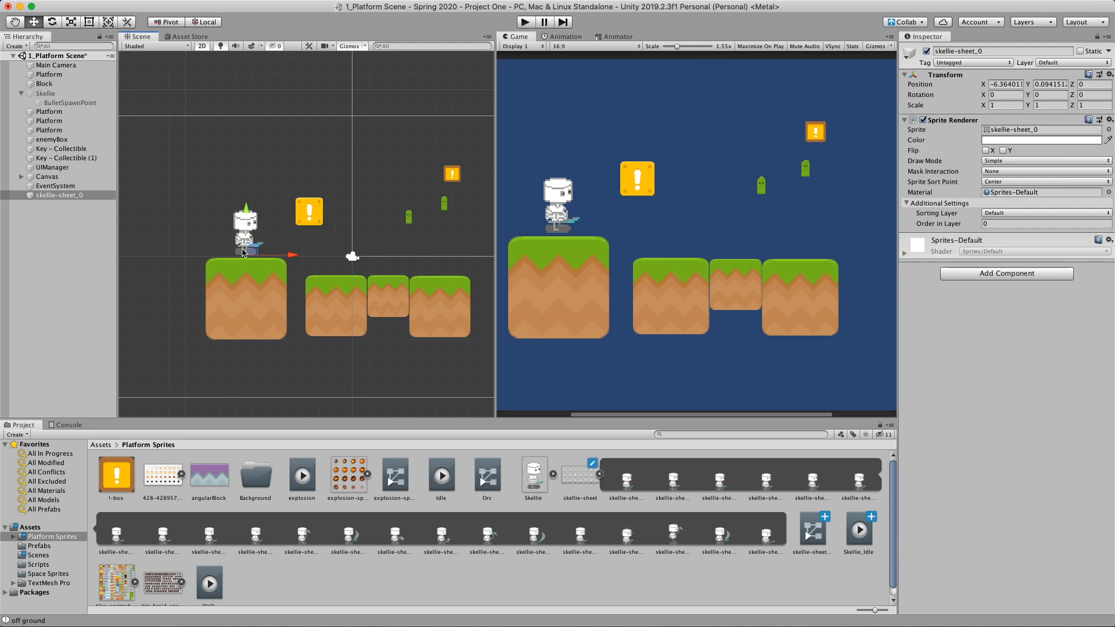
pyautogui.press('Delete')
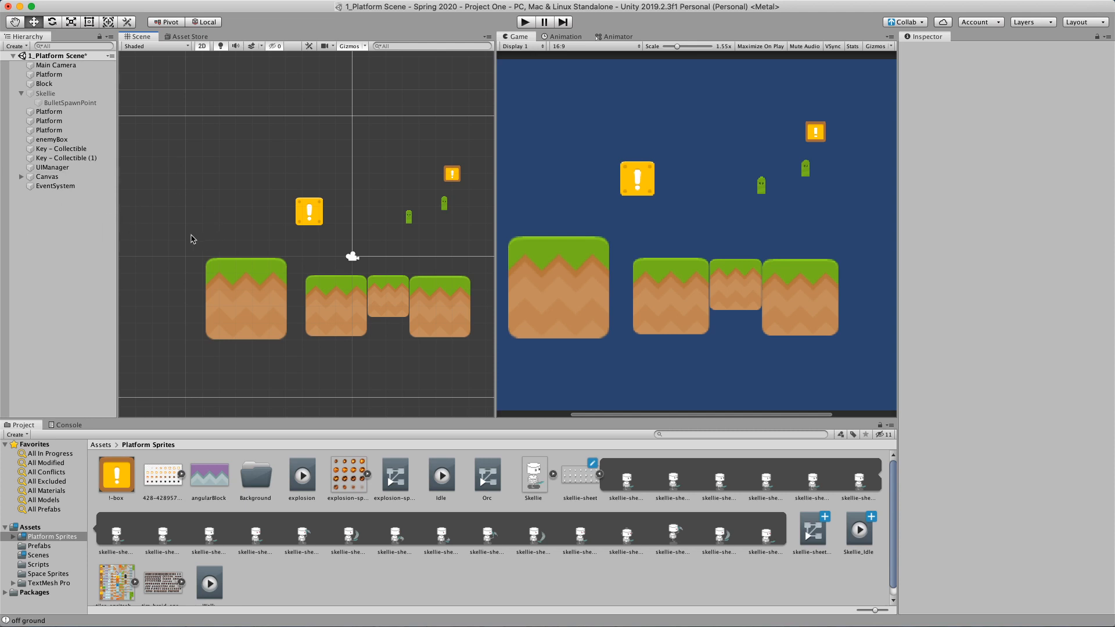
# Step: Add the first skellie-sheet sprite to the scene as Bob, standing on the leftmost platform at about X -6.09, Y -0.05
pyautogui.moveTo(630, 486); pyautogui.dragTo(241, 236)
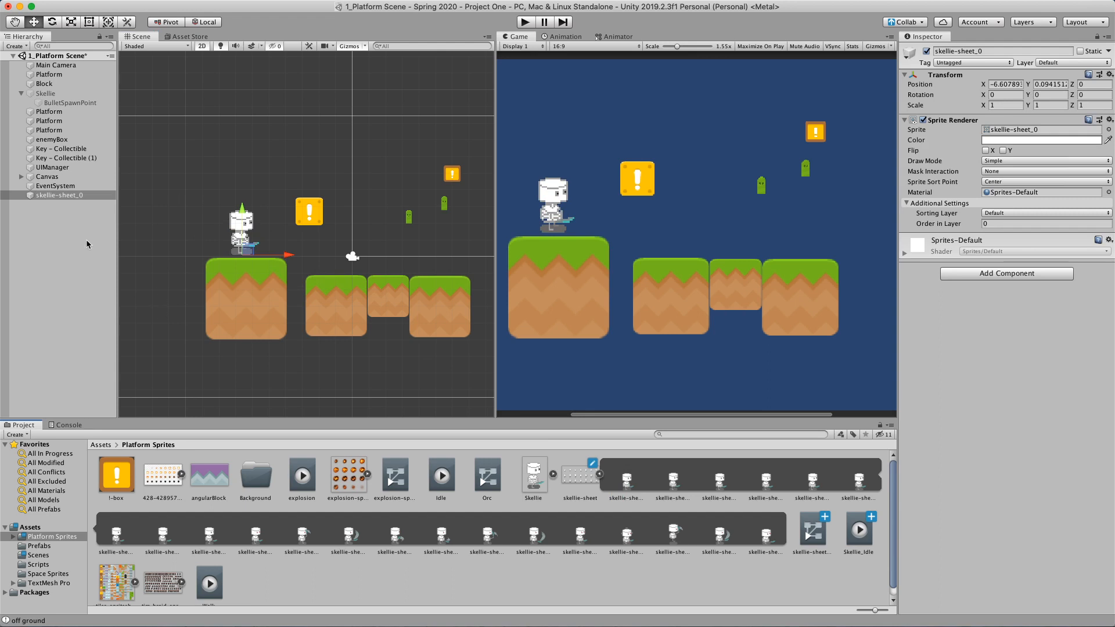
pyautogui.click(50, 196)
pyautogui.write('BNo')
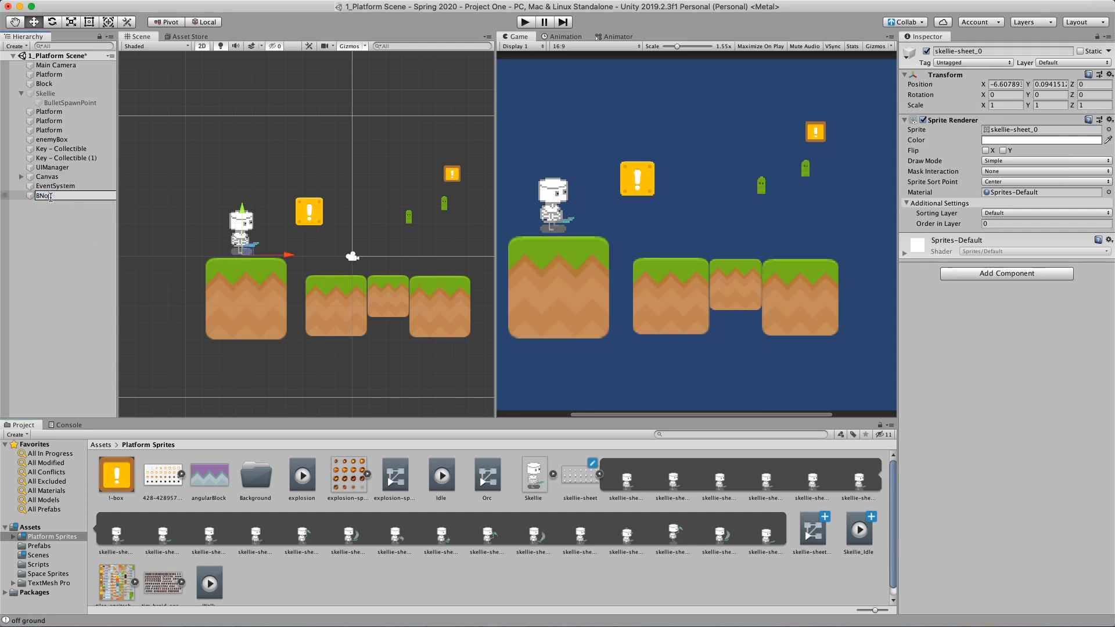
pyautogui.press('Return')
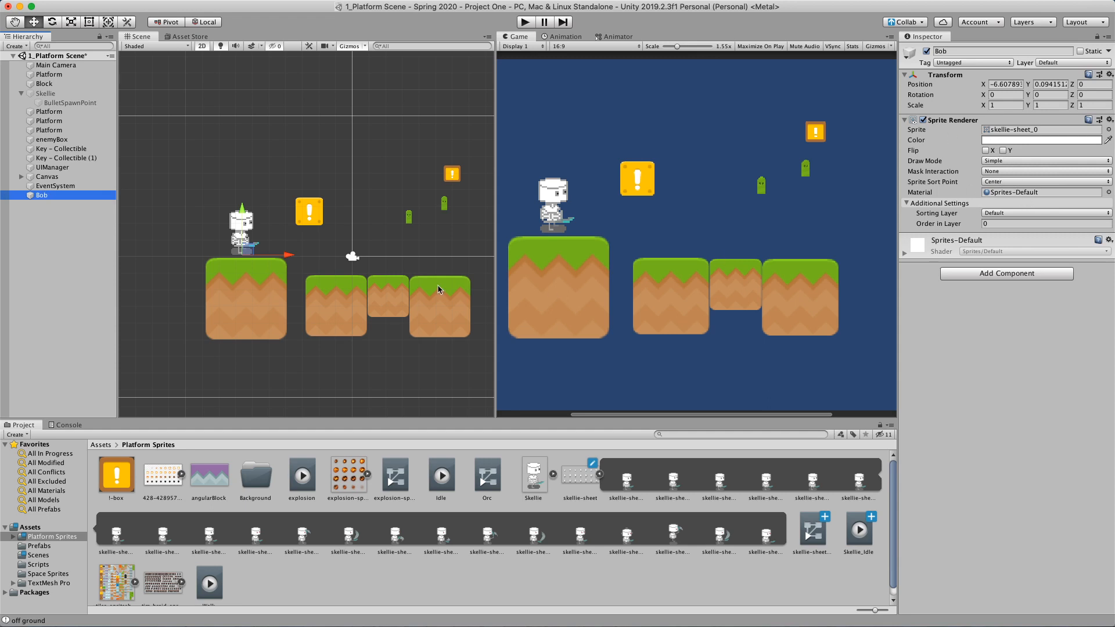
pyautogui.moveTo(245, 249); pyautogui.dragTo(254, 252)
# Step: Add a Rigidbody 2D component to Bob
pyautogui.click(984, 281)
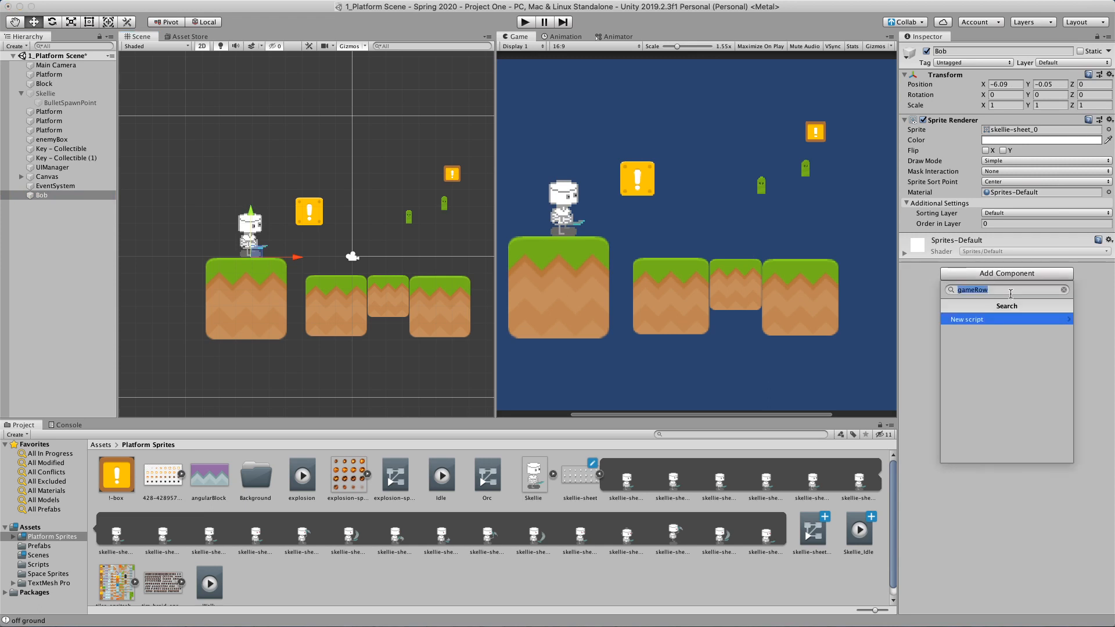
pyautogui.write('rb')
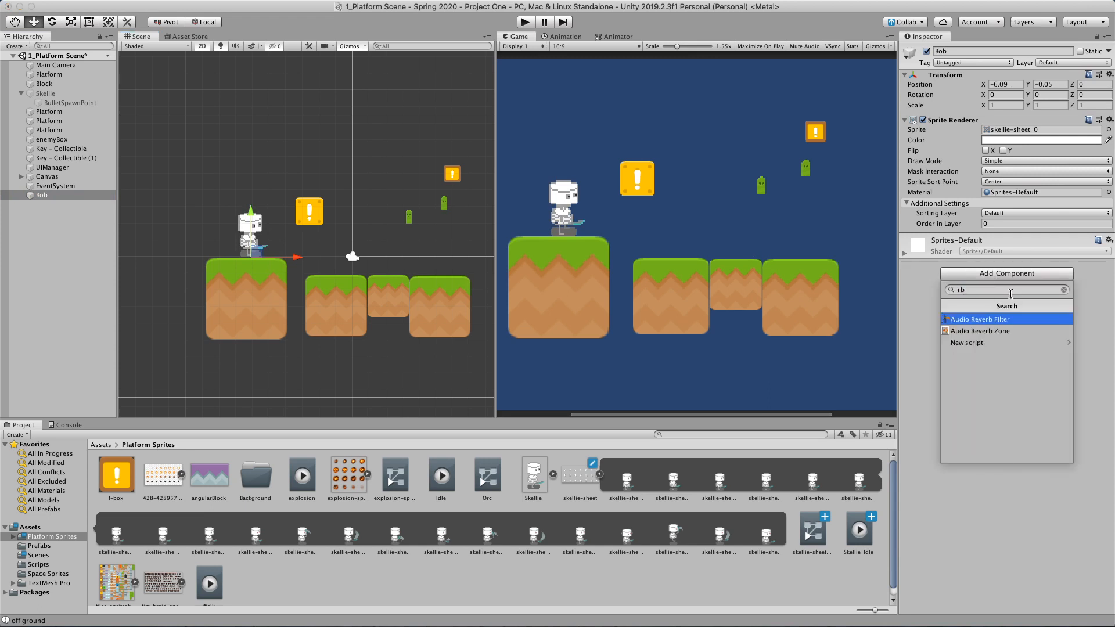
pyautogui.press('BackSpace')
pyautogui.write('i')
pyautogui.press('Down')
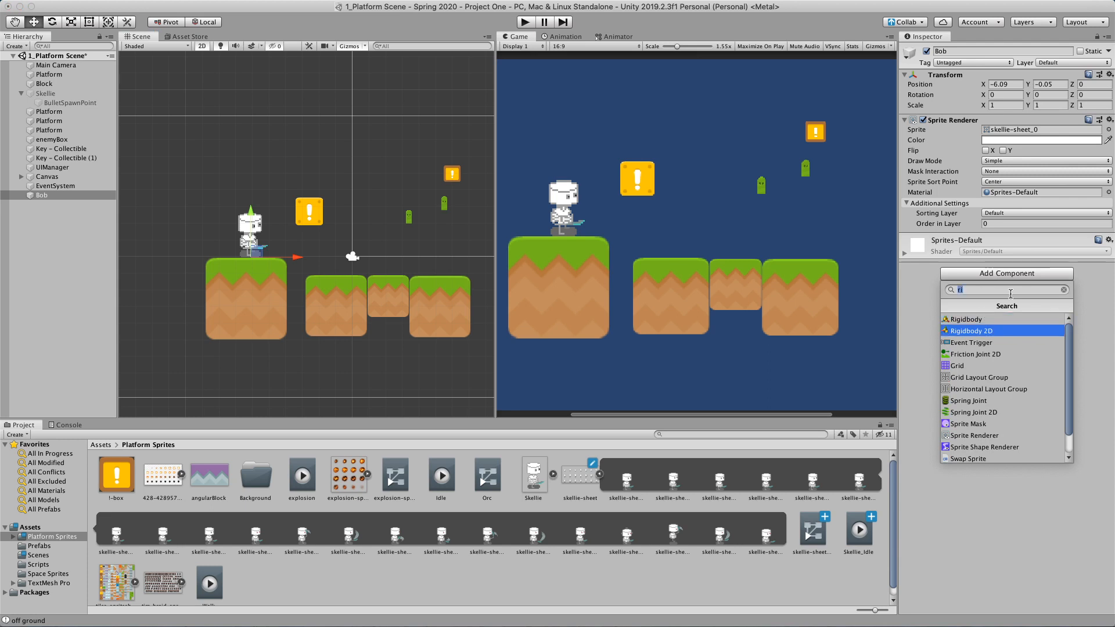
pyautogui.press('Return')
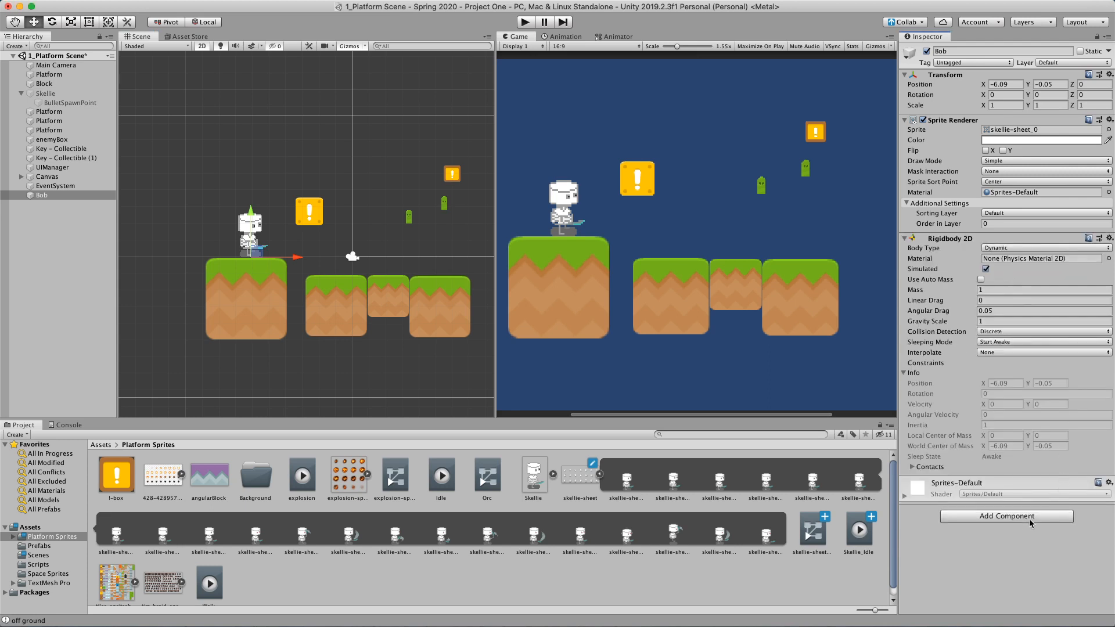
# Step: Add a Circle Collider 2D component to Bob
pyautogui.click(1010, 516)
pyautogui.write('co')
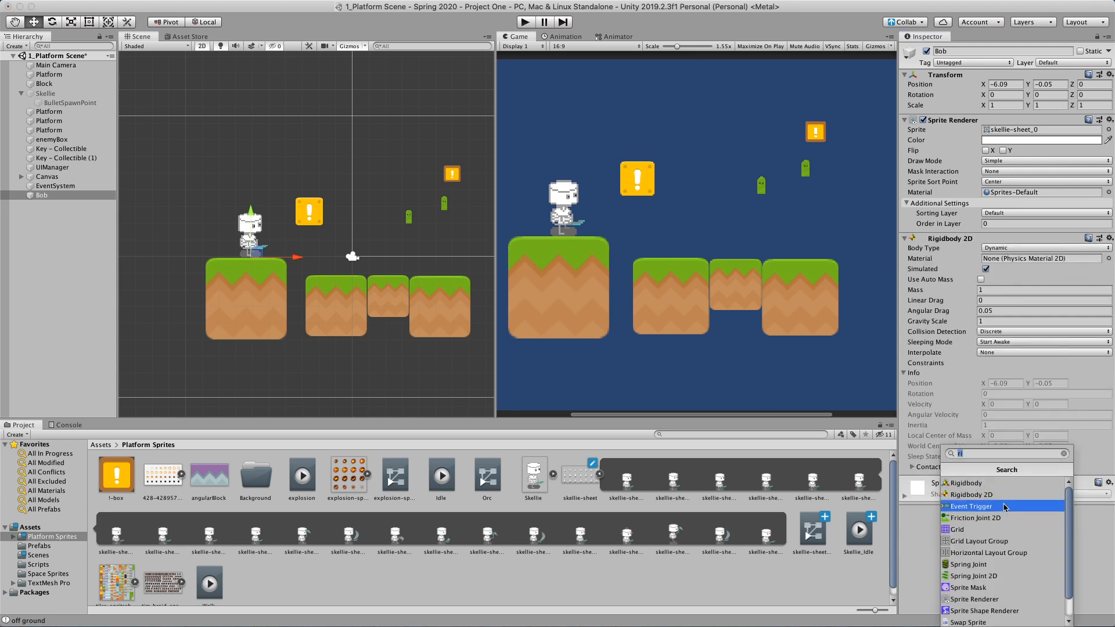
pyautogui.write('ll')
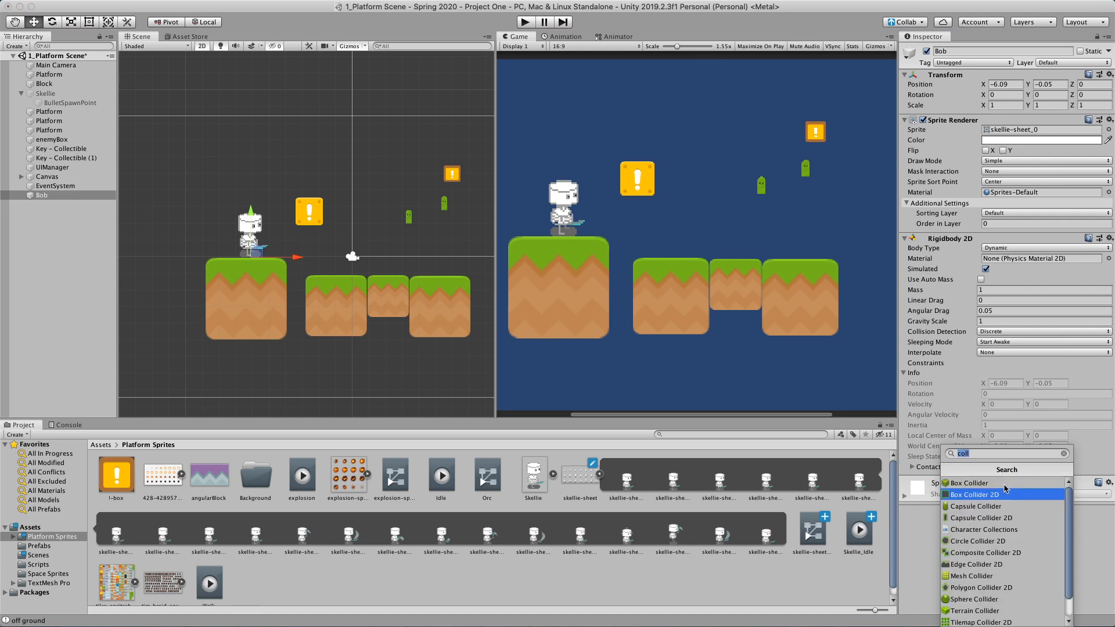
pyautogui.press('Down')
pyautogui.press('Down')
pyautogui.press('Down')
pyautogui.press('BackSpace')
pyautogui.write('coll')
pyautogui.press('Up')
pyautogui.press('Up')
pyautogui.press('Down')
pyautogui.press('Down')
pyautogui.press('Down')
pyautogui.press('Return')
# Step: Fit Bob's circle collider around the character with a radius of about 1.07 and a Y offset of 1.55
pyautogui.scroll(-3, 1096, 445)
pyautogui.scroll(3, 1096, 445)
pyautogui.scroll(-3, 1097, 446)
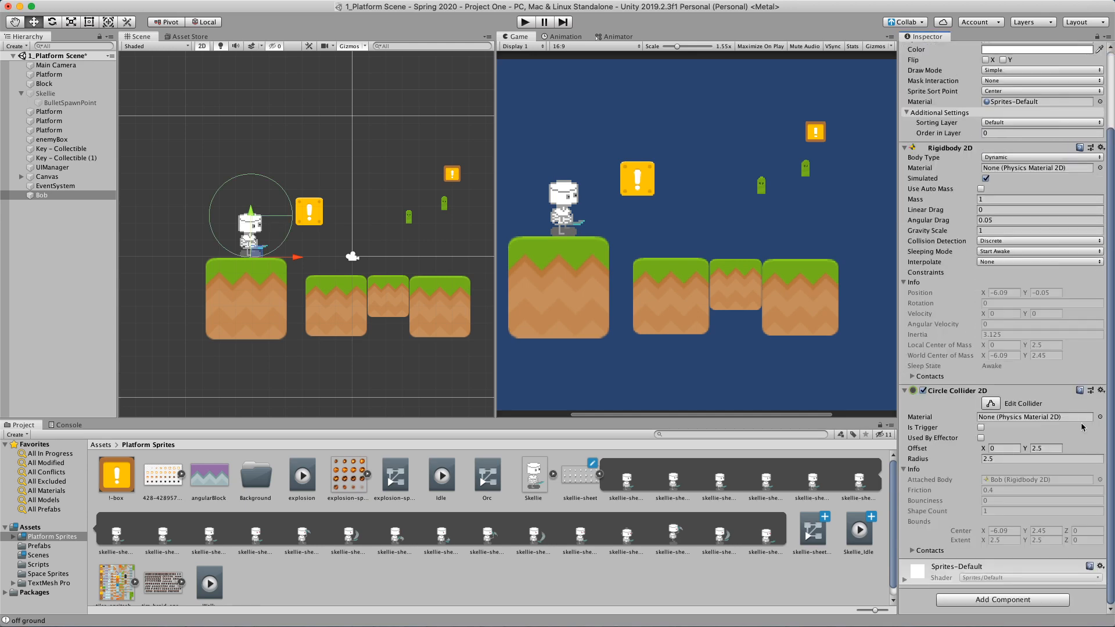
pyautogui.click(995, 403)
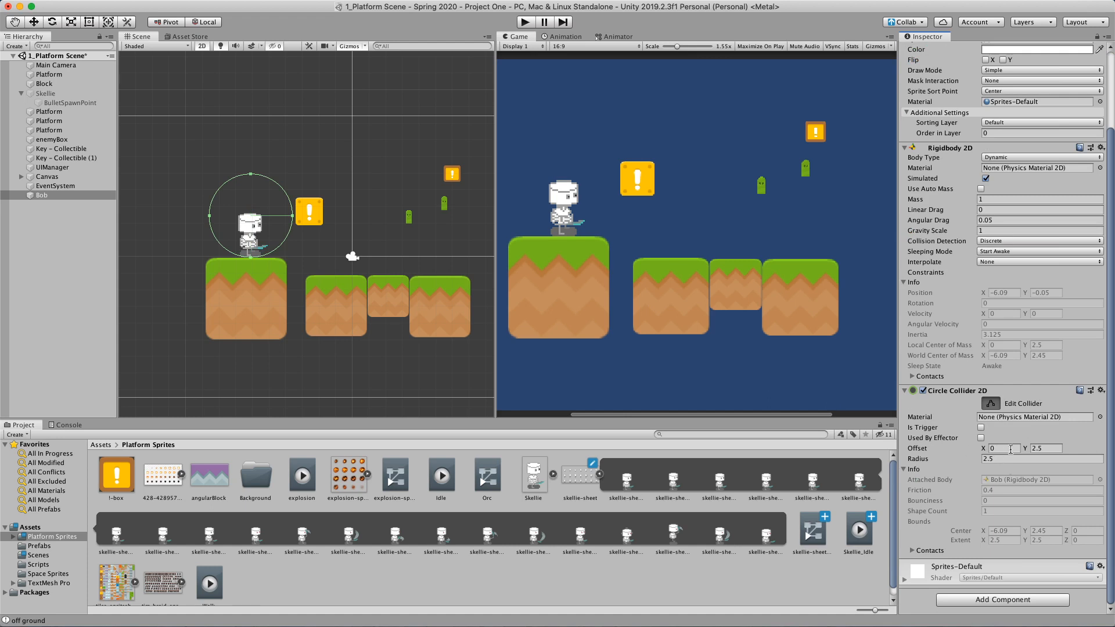
pyautogui.moveTo(1025, 449); pyautogui.dragTo(932, 463)
pyautogui.moveTo(1026, 455); pyautogui.dragTo(1027, 454)
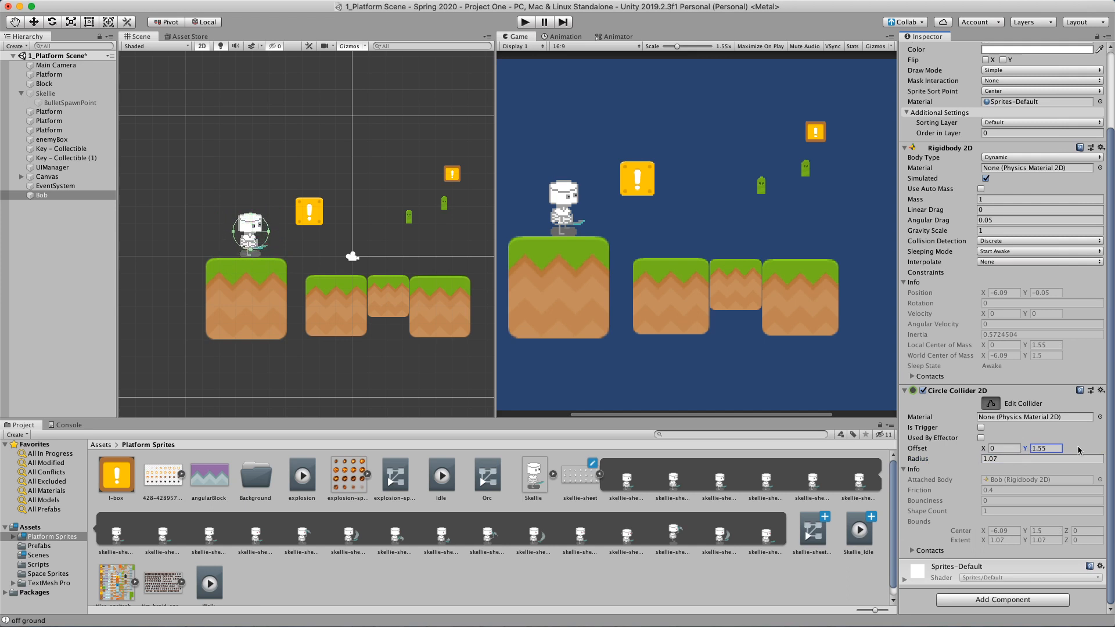
pyautogui.click(987, 409)
pyautogui.moveTo(1108, 416); pyautogui.dragTo(1108, 468)
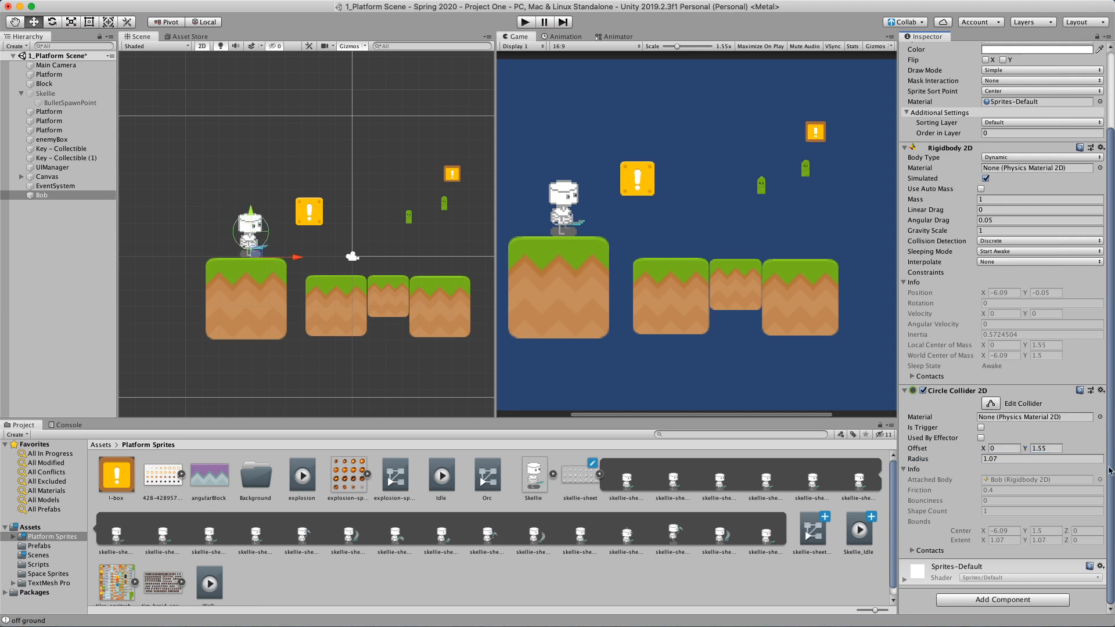
# Step: Add a second Circle Collider 2D component to Bob
pyautogui.click(1015, 599)
pyautogui.press('Down')
pyautogui.press('Down')
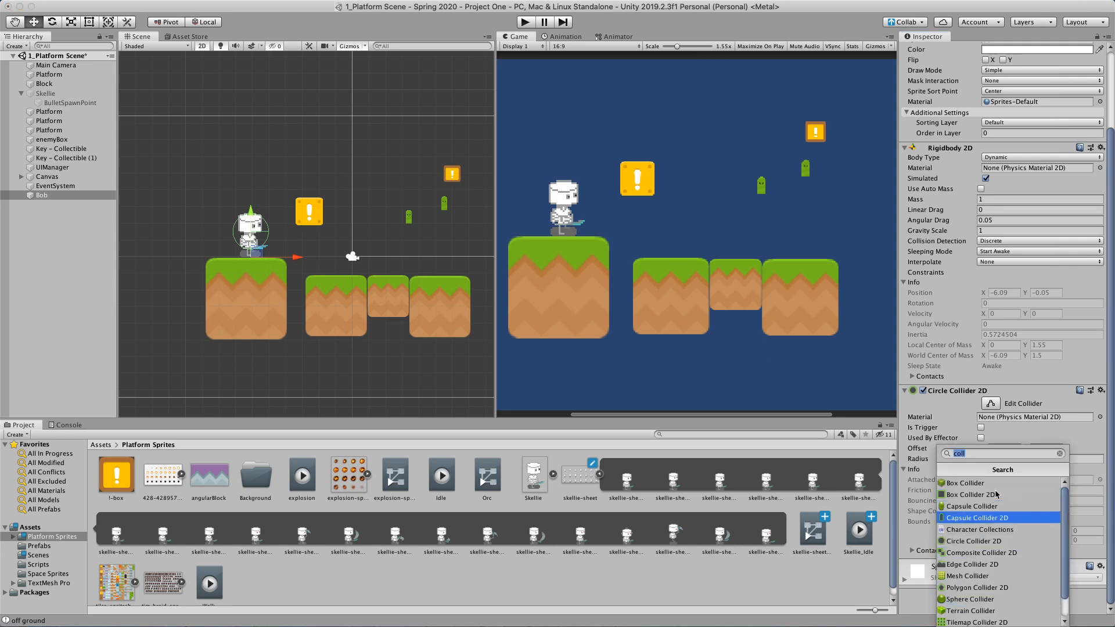
pyautogui.press('Down')
pyautogui.press('Down')
pyautogui.press('Return')
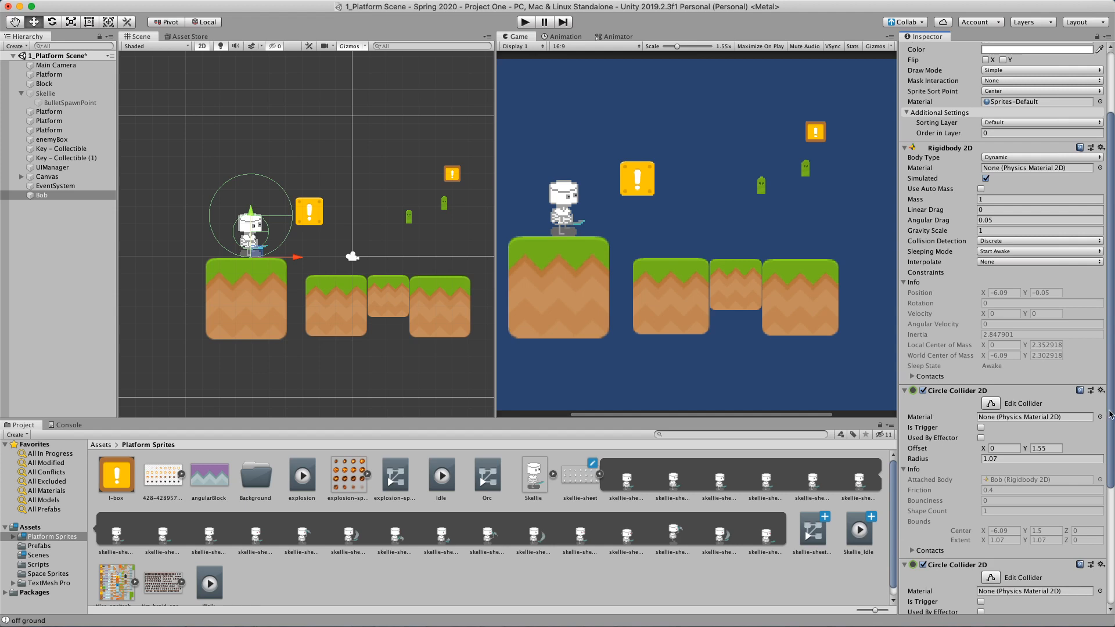
# Step: Make Bob's second circle collider a trigger with a radius of 0.72 and a Y offset of 0.33
pyautogui.moveTo(1110, 414); pyautogui.dragTo(1112, 572)
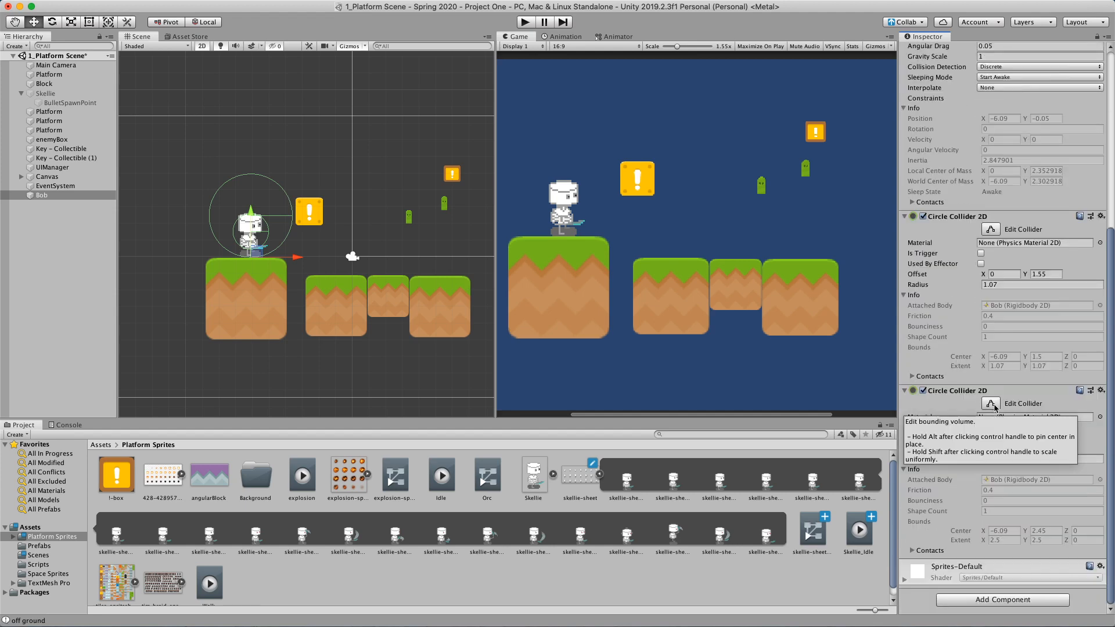
pyautogui.click(981, 428)
pyautogui.click(983, 459)
pyautogui.moveTo(967, 464); pyautogui.dragTo(940, 468)
pyautogui.moveTo(1024, 449); pyautogui.dragTo(993, 460)
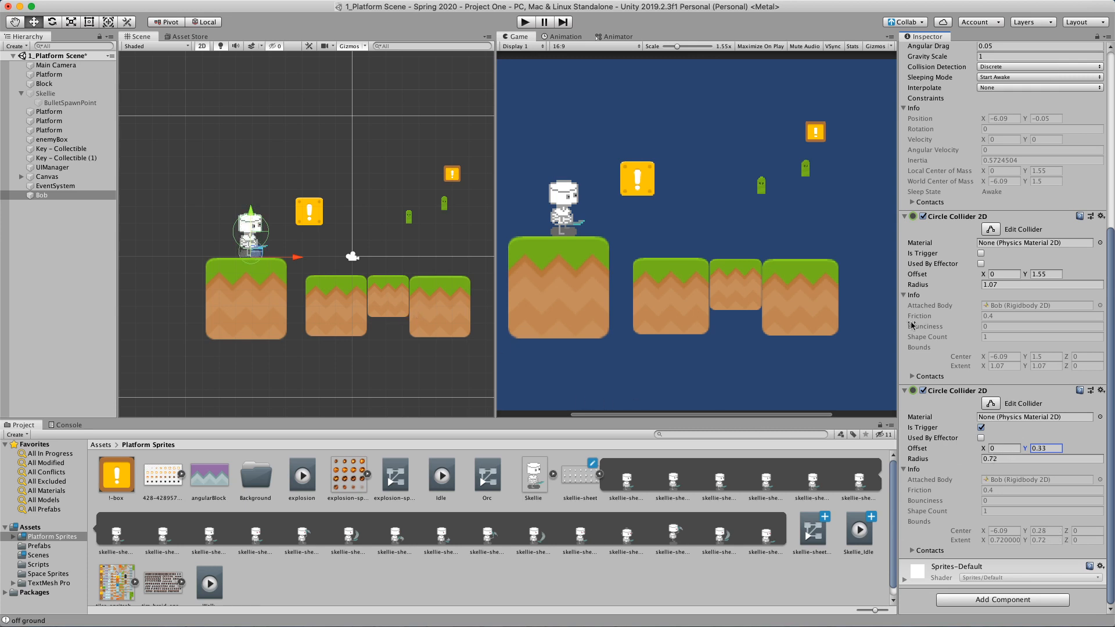
# Step: Lower Bob's first circle collider to a Y offset of 1.22
pyautogui.click(991, 230)
pyautogui.click(991, 232)
pyautogui.moveTo(1026, 275); pyautogui.dragTo(1023, 277)
# Step: Play-test the scene to check how Bob rests on the platform, and review both circle colliders
pyautogui.click(526, 23)
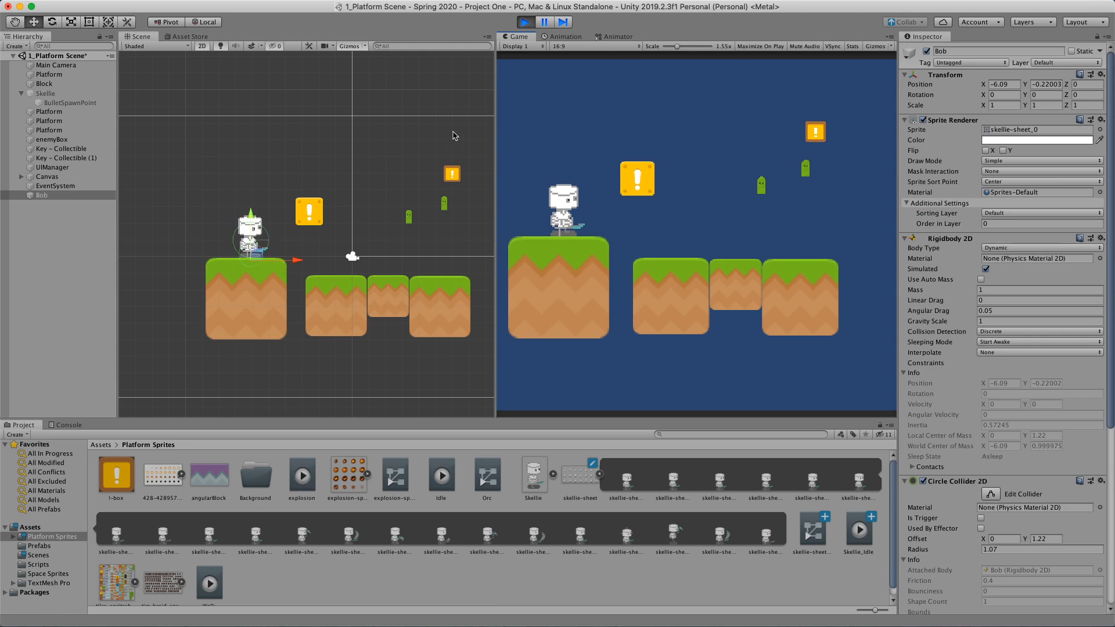
pyautogui.click(523, 22)
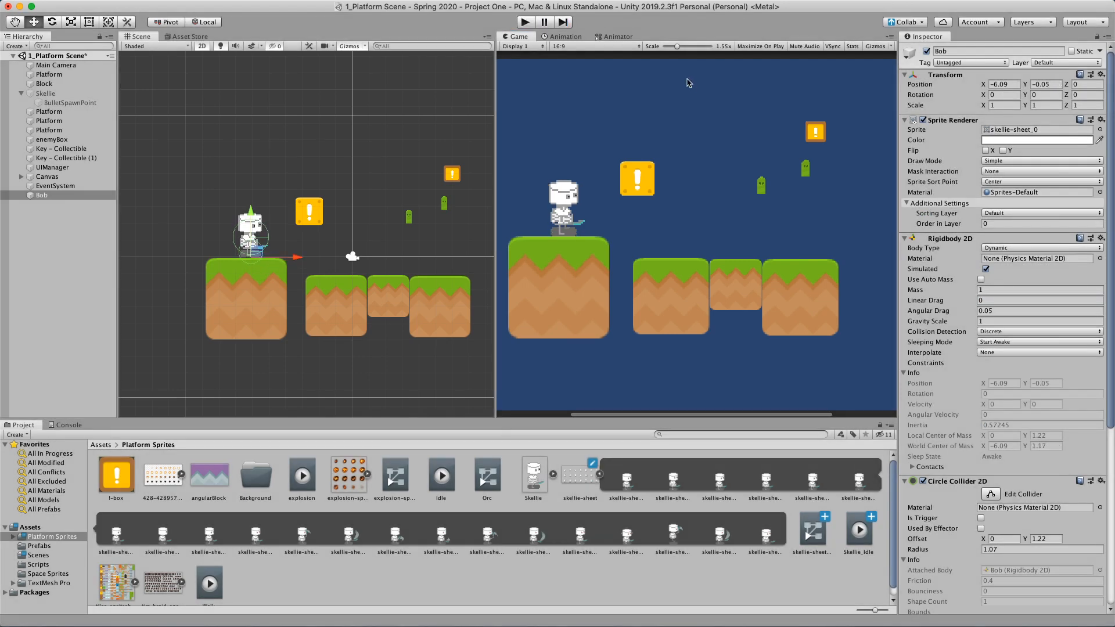
pyautogui.scroll(-5, 1014, 392)
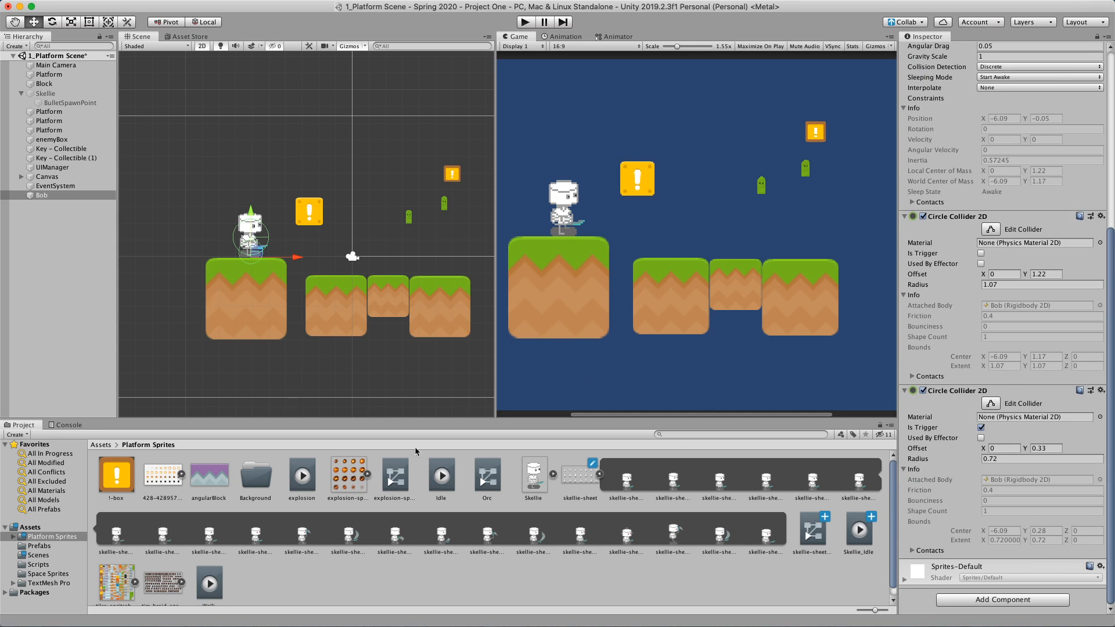
pyautogui.scroll(-1, 747, 485)
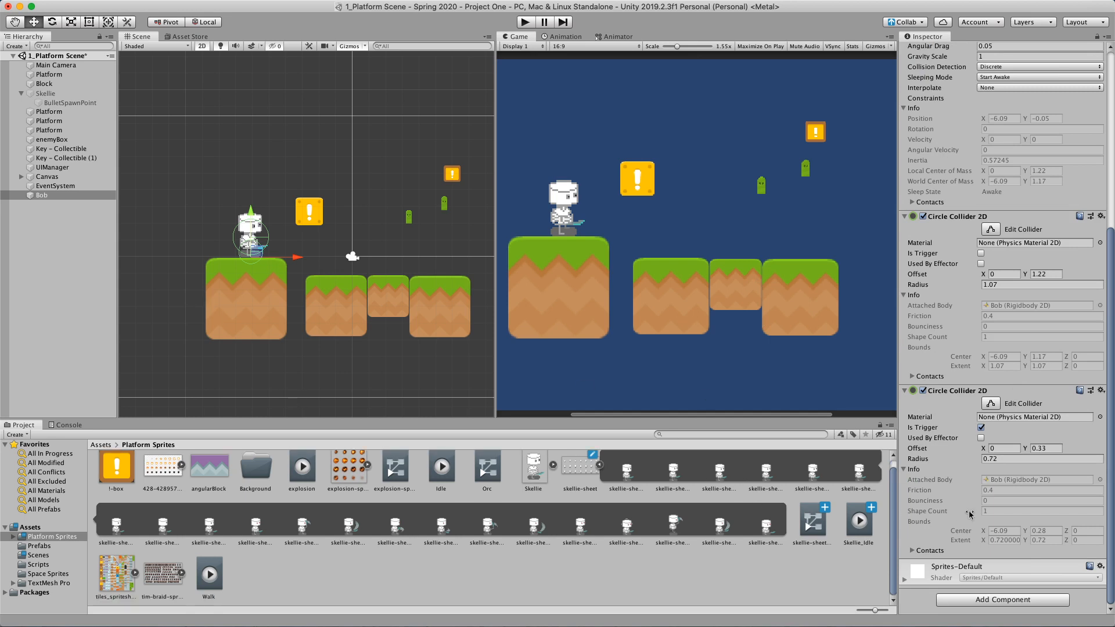
# Step: Attach the basicMovementPlatform script from the Scripts folder to Bob
pyautogui.click(1002, 599)
pyautogui.press('Escape')
pyautogui.click(45, 564)
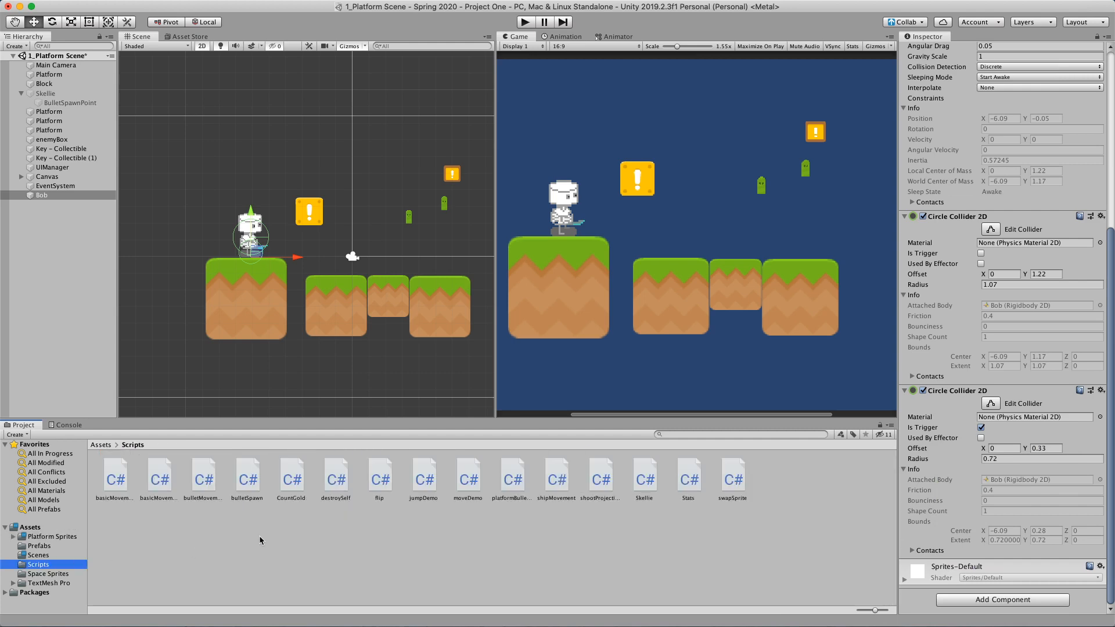
pyautogui.click(158, 485)
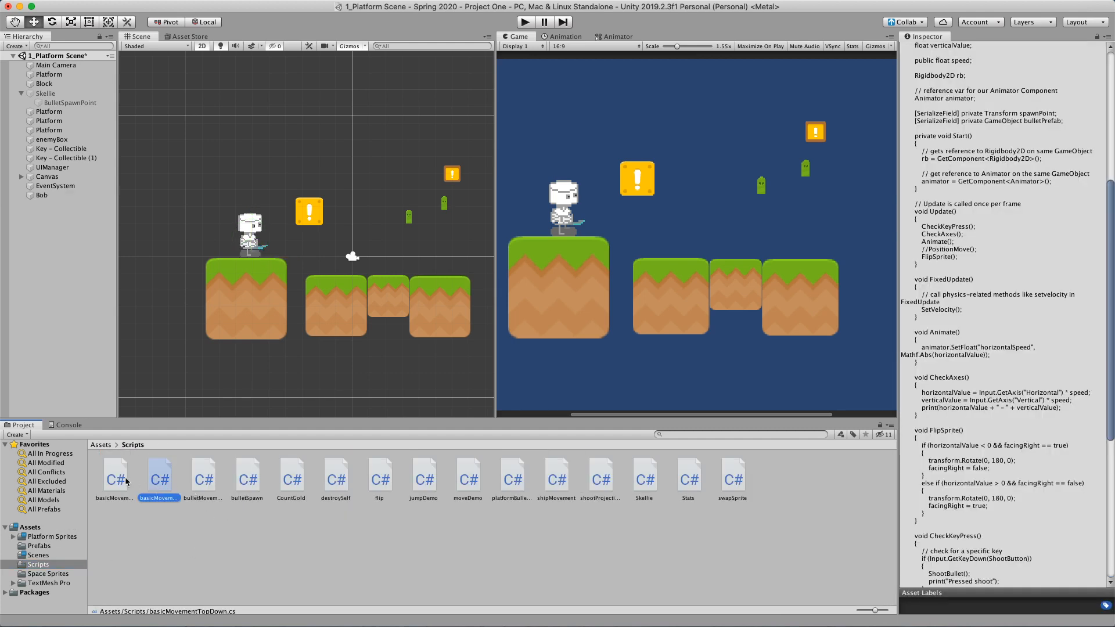
pyautogui.click(130, 481)
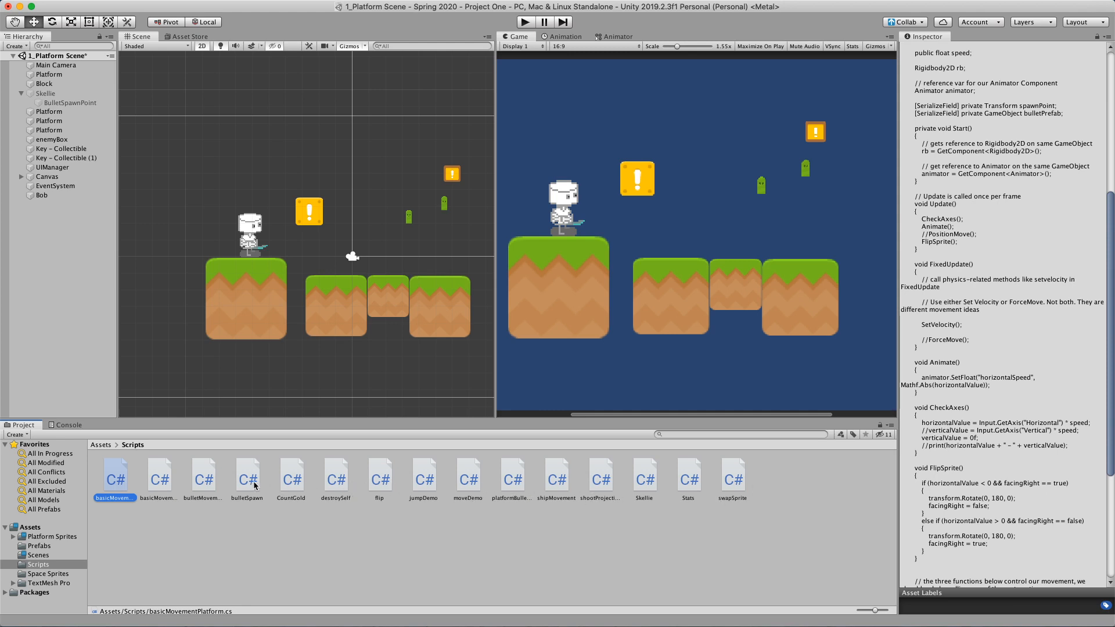
pyautogui.moveTo(428, 486); pyautogui.dragTo(46, 195)
# Step: Play-test the scene with the movement script attached, and inspect Bob's components after stopping
pyautogui.click(531, 24)
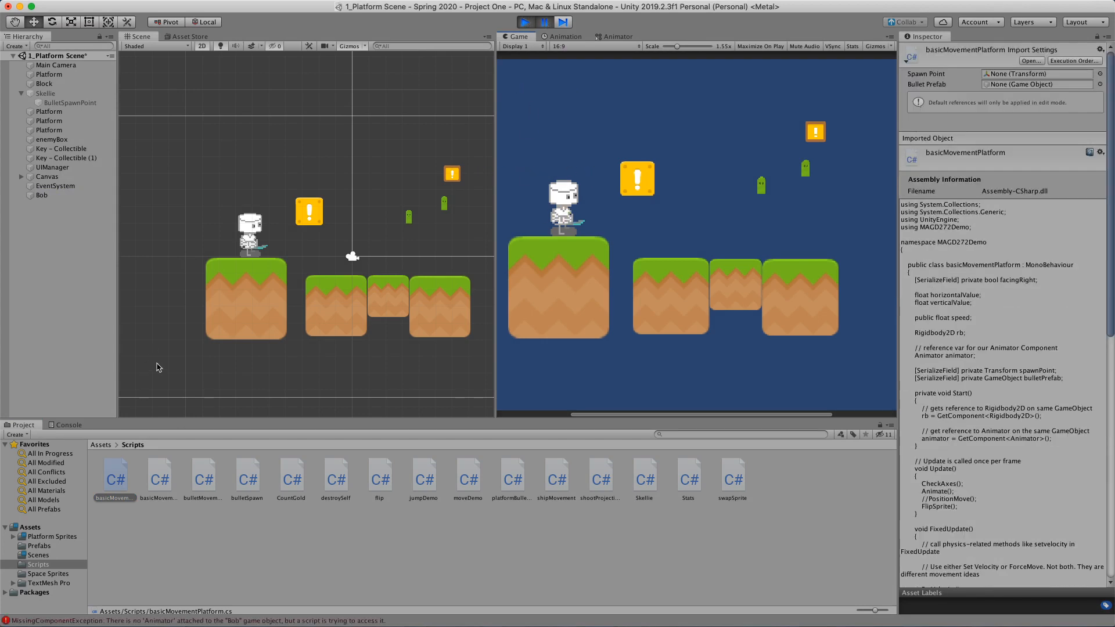
pyautogui.click(525, 22)
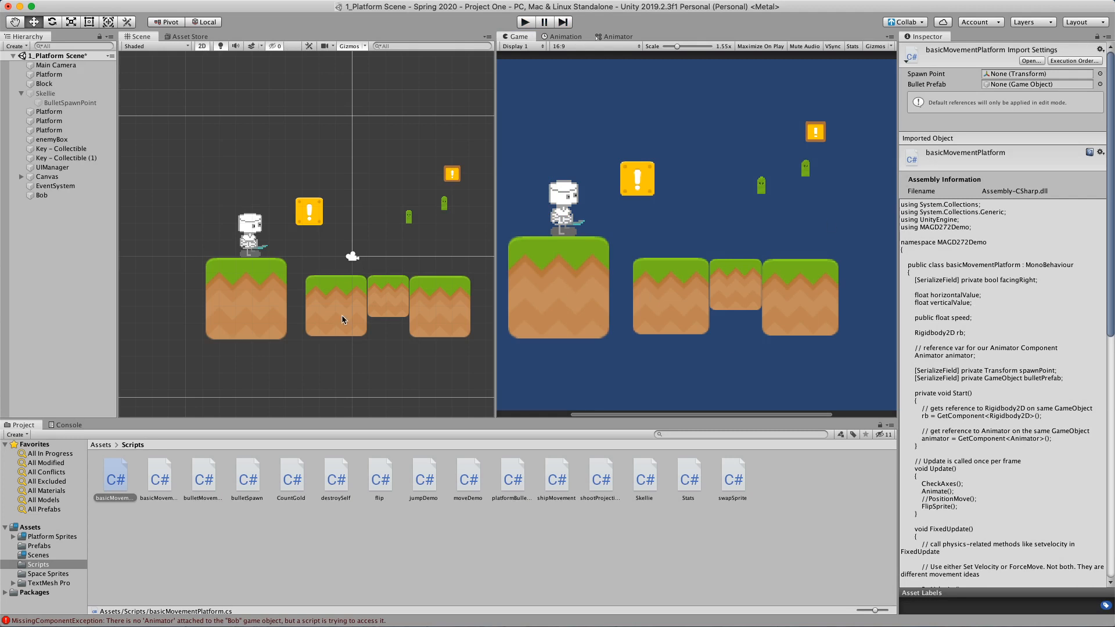
pyautogui.click(60, 197)
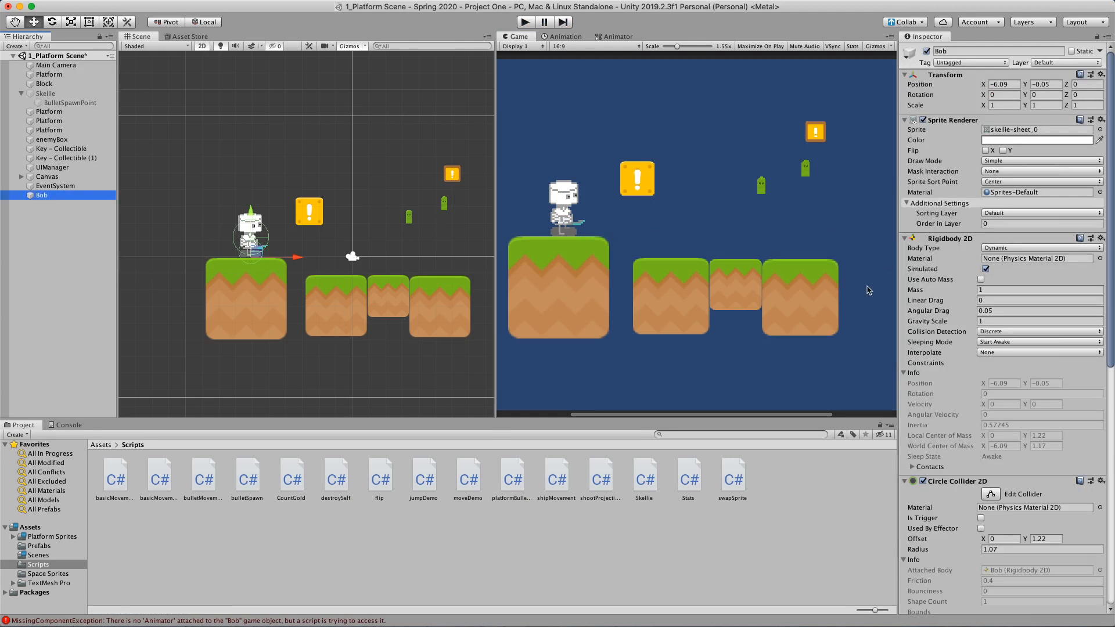
pyautogui.click(282, 194)
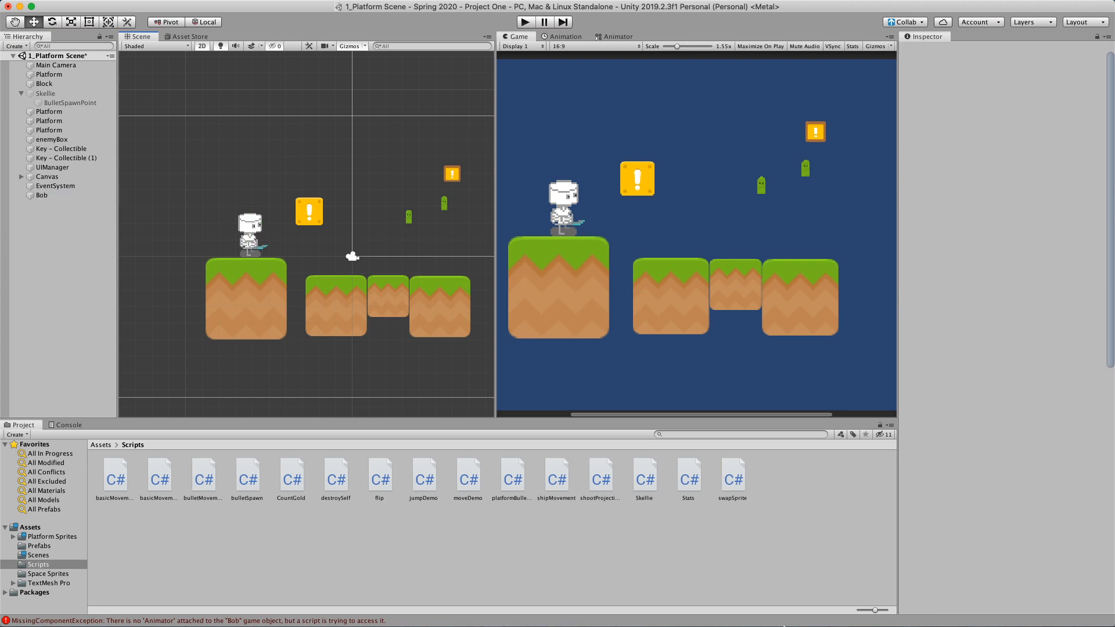
# Step: Switch to the iA Writer notes, highlight Animation CLIP, Animation WINDOW and Animator among the must-haves, and return to Unity
pyautogui.moveTo(786, 615)
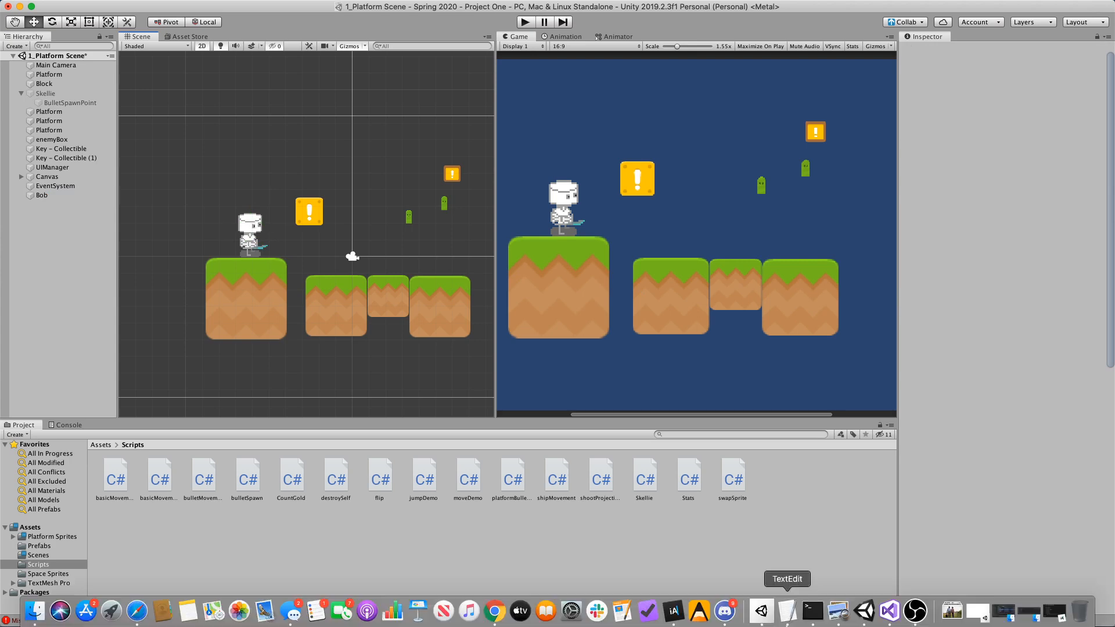
pyautogui.click(673, 611)
pyautogui.moveTo(356, 193); pyautogui.dragTo(82, 201)
pyautogui.click(426, 279)
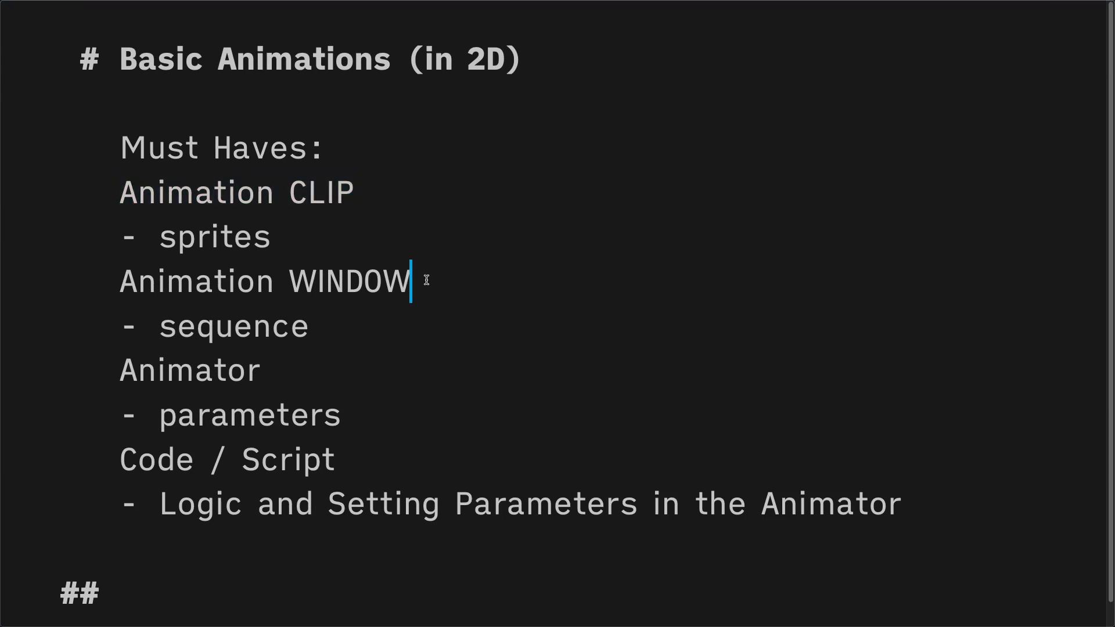
pyautogui.moveTo(427, 280); pyautogui.dragTo(100, 281)
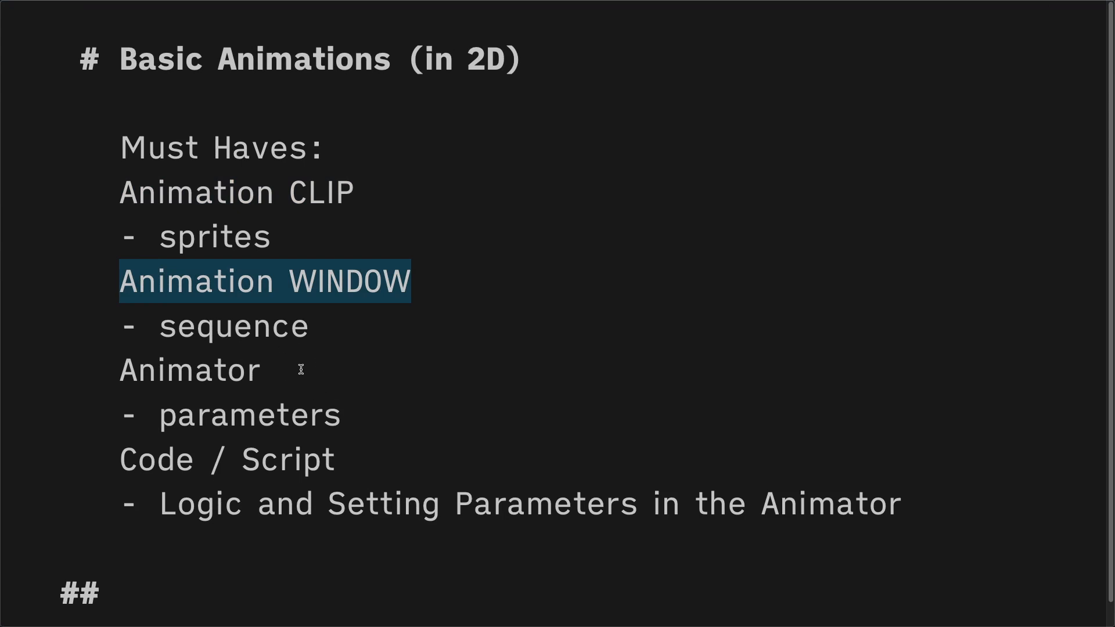
pyautogui.moveTo(301, 369); pyautogui.dragTo(110, 368)
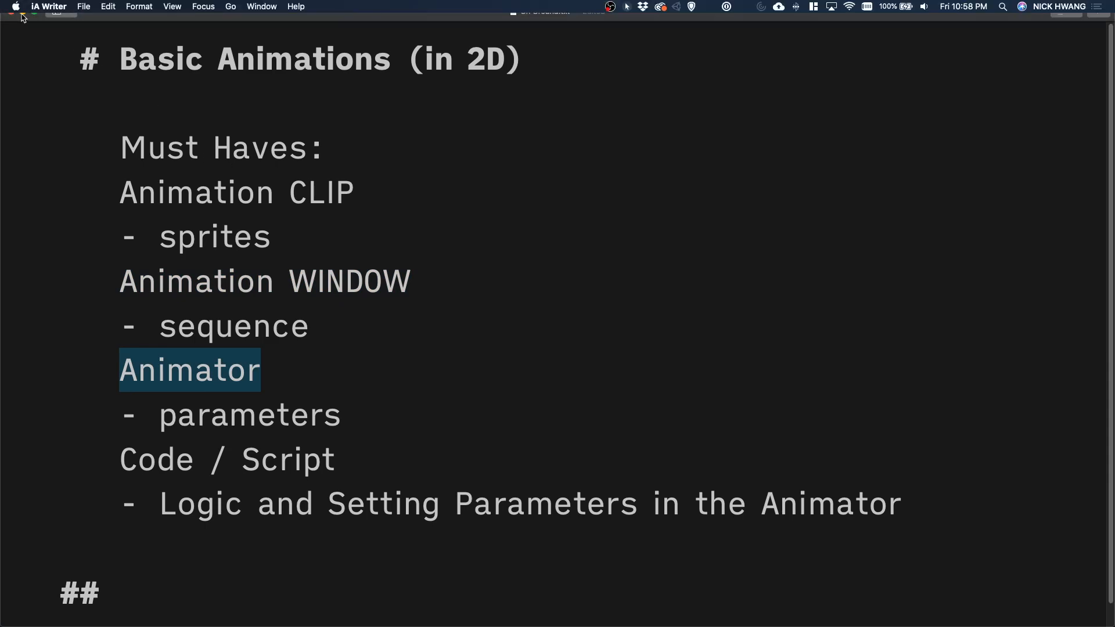
pyautogui.click(22, 13)
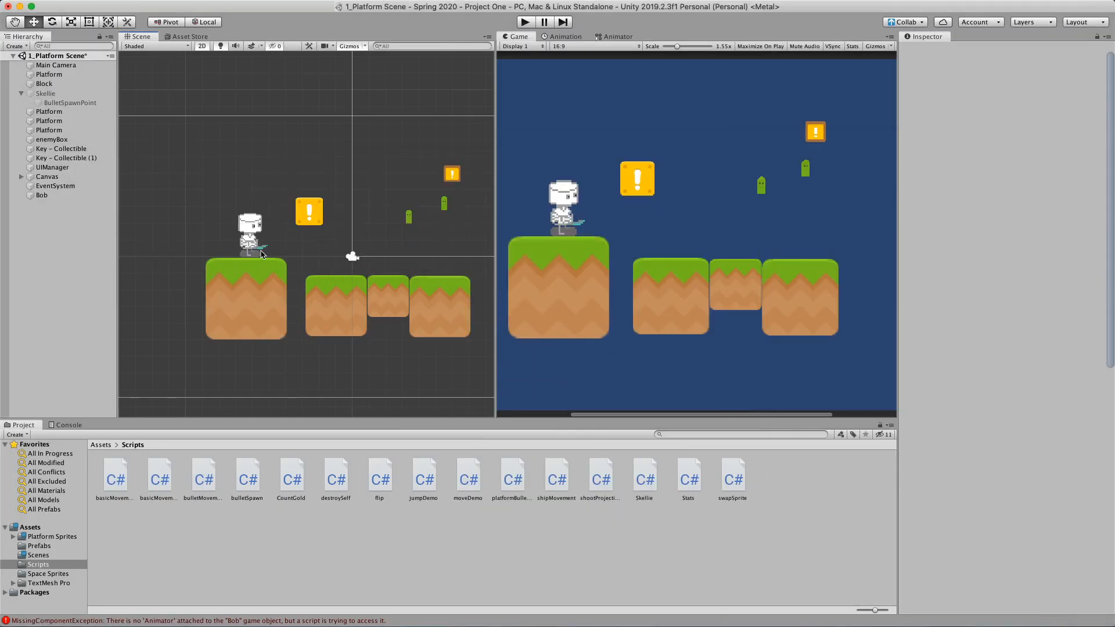
# Step: Open the Animation window for Bob and widen it at the expense of the Scene view
pyautogui.click(252, 232)
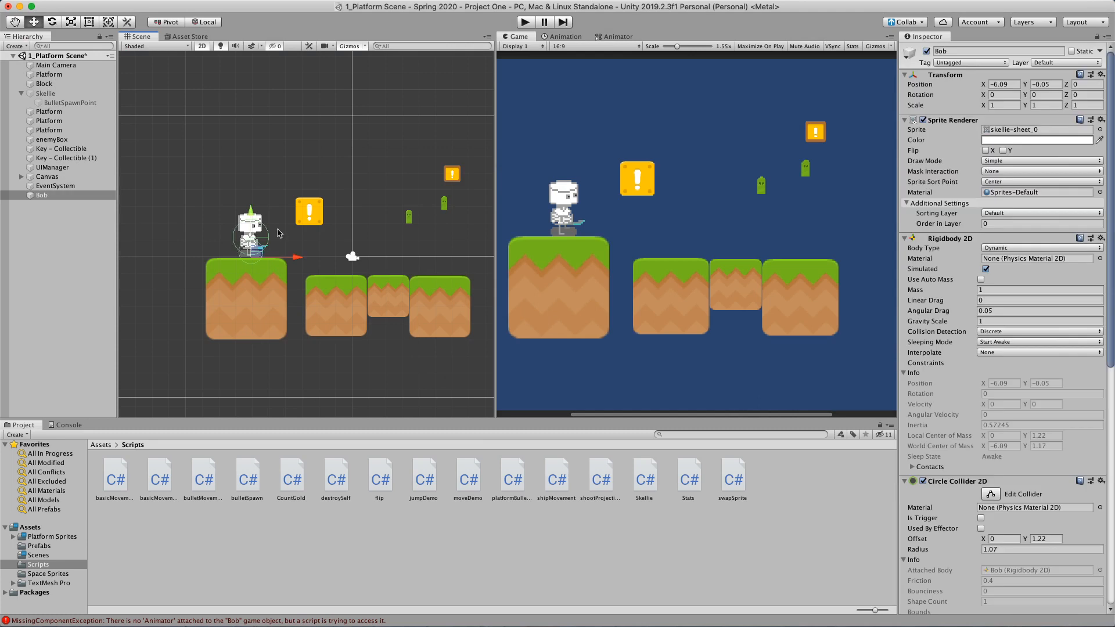
pyautogui.moveTo(280, 2)
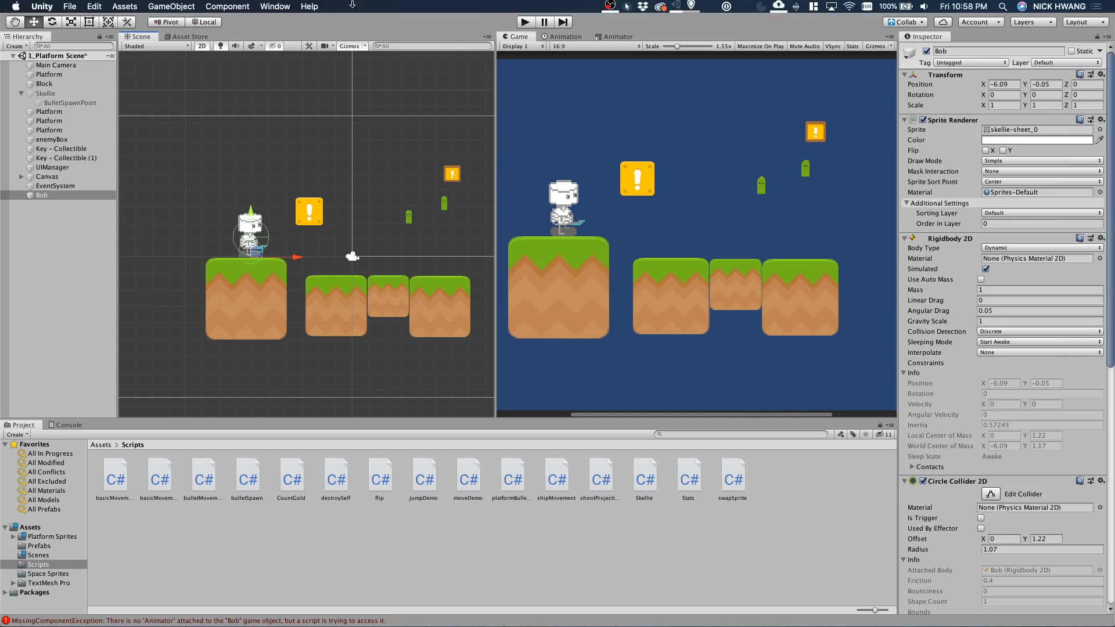
pyautogui.click(275, 6)
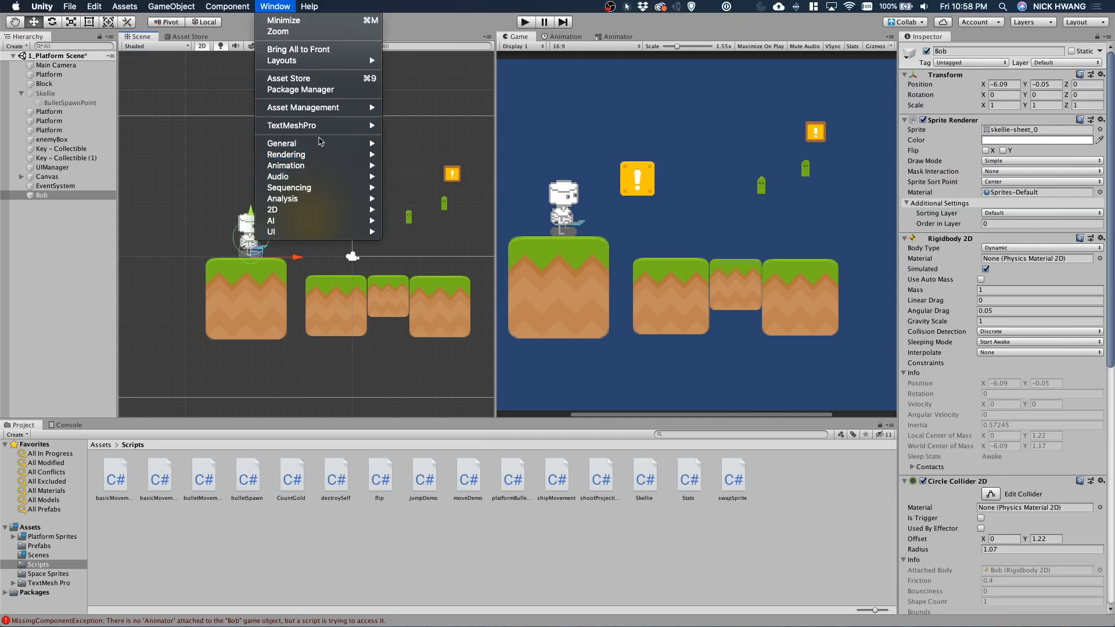
pyautogui.moveTo(318, 166)
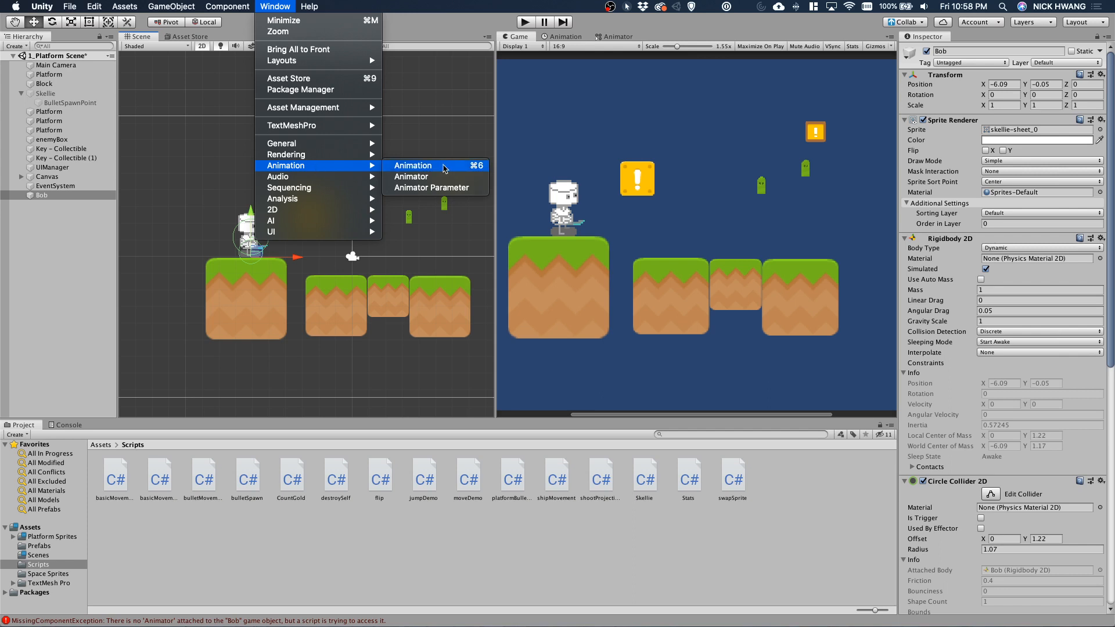
pyautogui.click(444, 168)
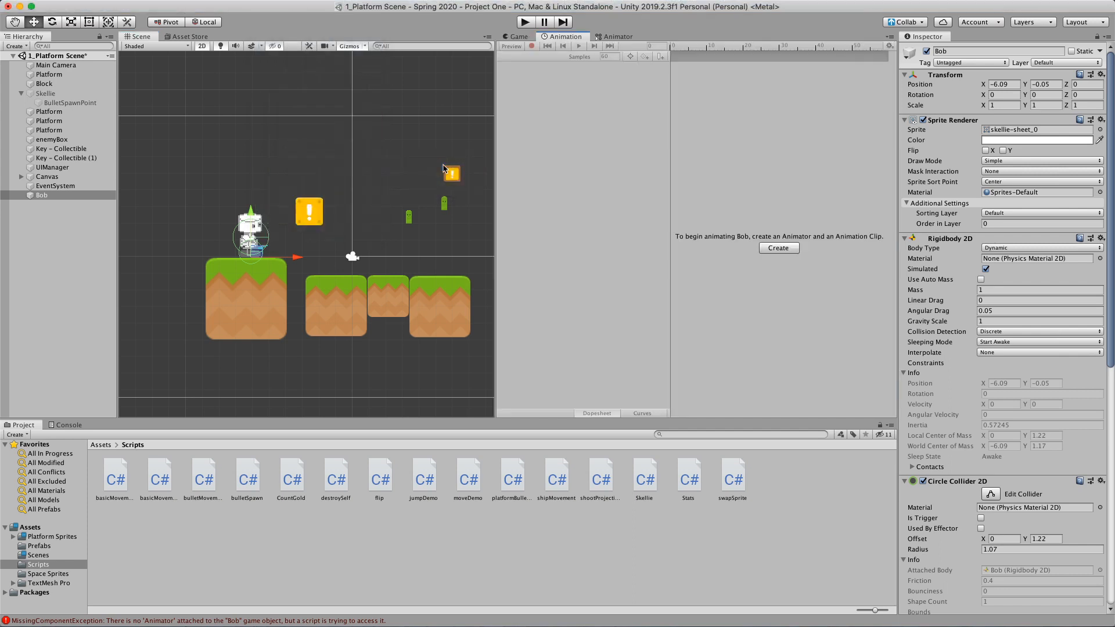
pyautogui.moveTo(495, 109); pyautogui.dragTo(354, 115)
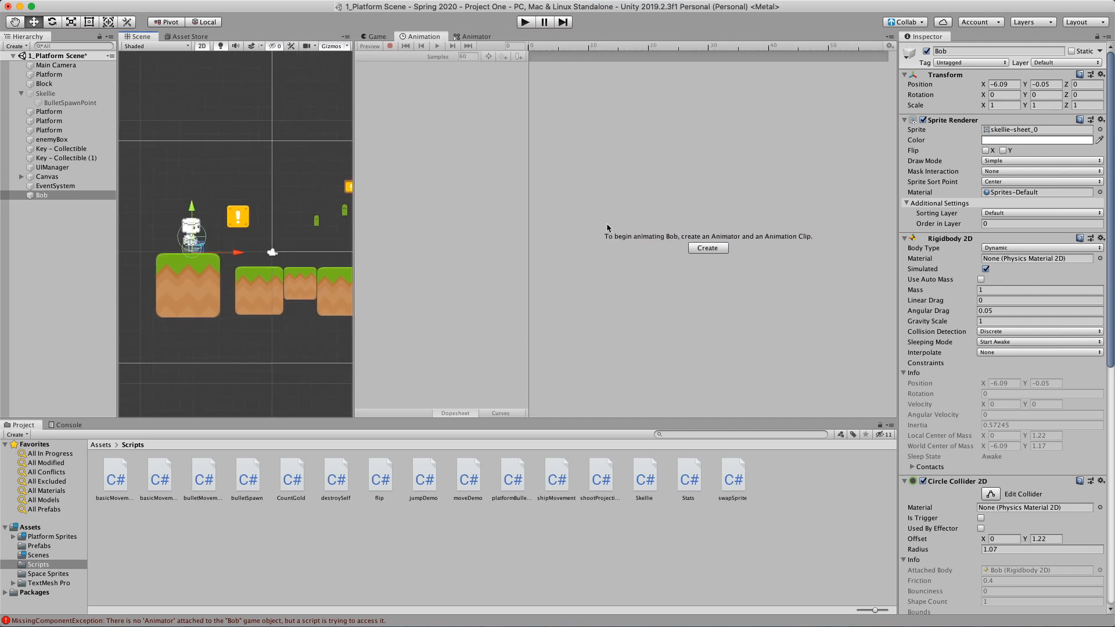
pyautogui.click(486, 189)
# Step: Create an animation clip for Bob named Bob_Idle, saved in a new Character_Animations folder inside Assets
pyautogui.click(708, 249)
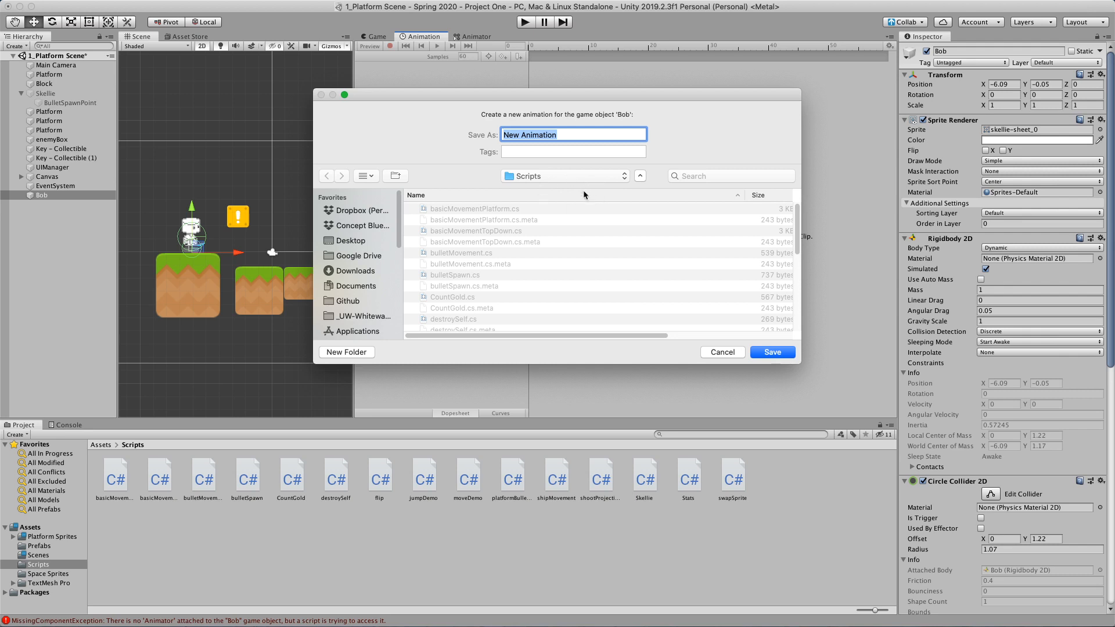
pyautogui.click(592, 177)
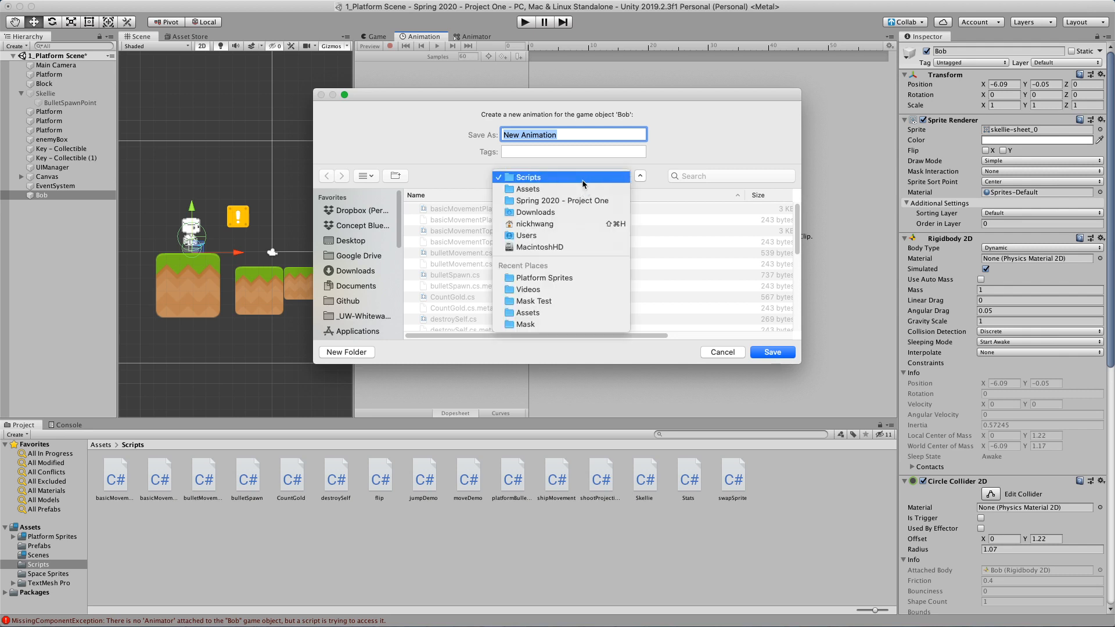
pyautogui.click(580, 188)
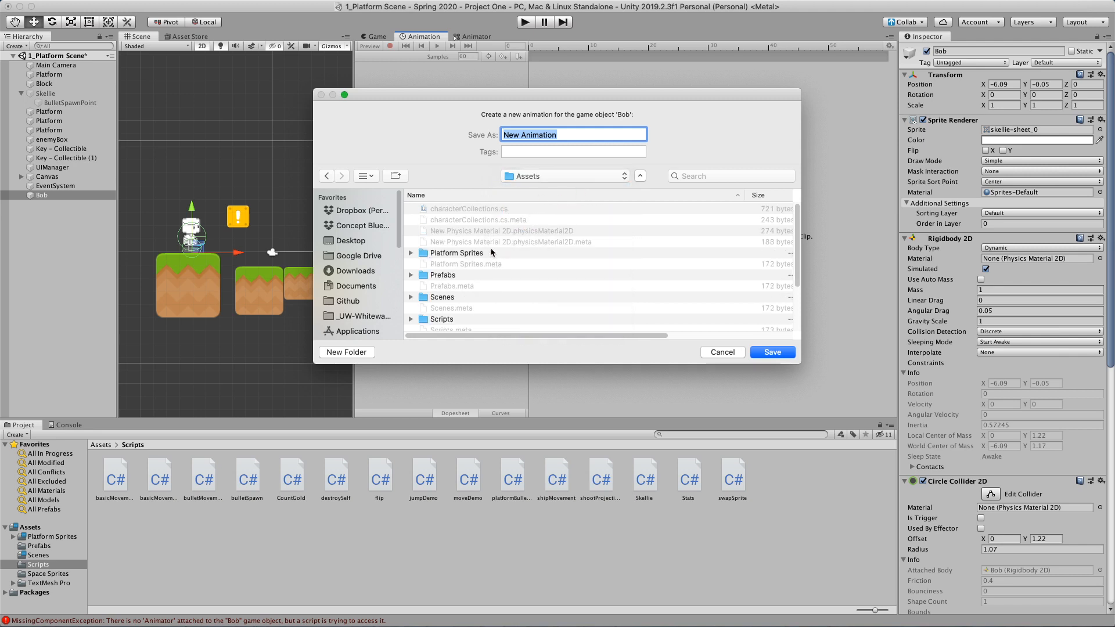
pyautogui.click(357, 353)
pyautogui.write('Char')
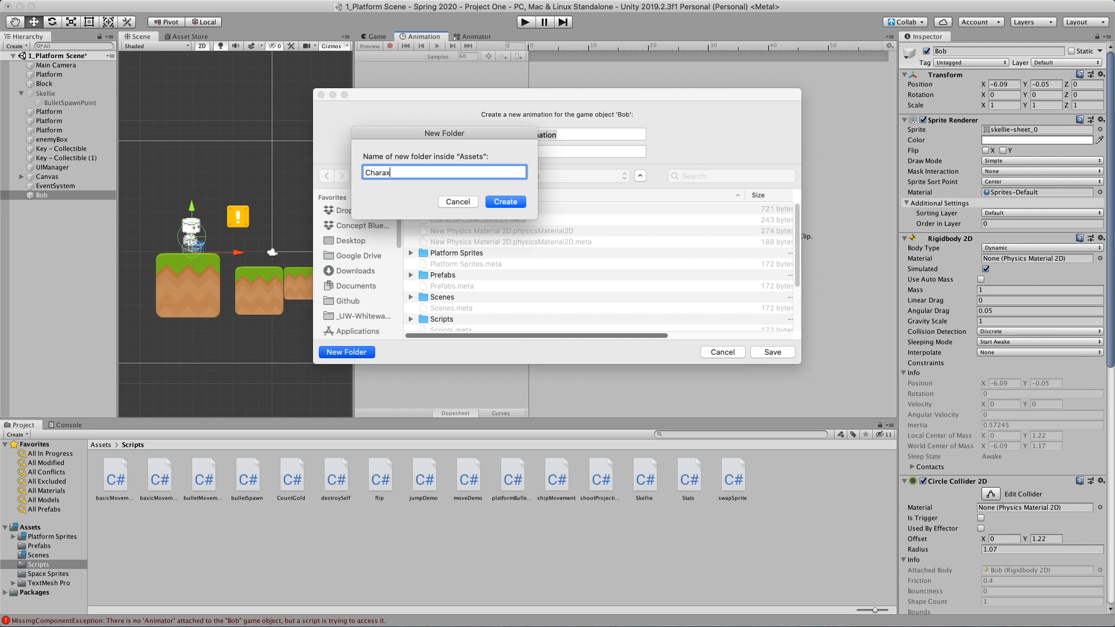
pyautogui.write('acter_Animations')
pyautogui.press('Return')
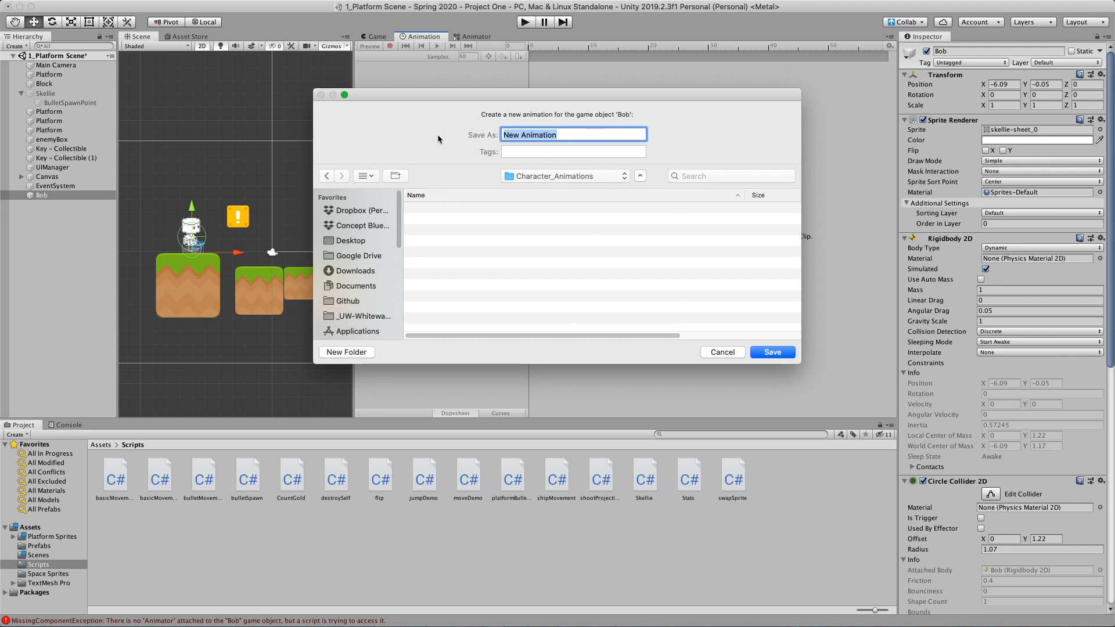
pyautogui.write('Bob_Idle')
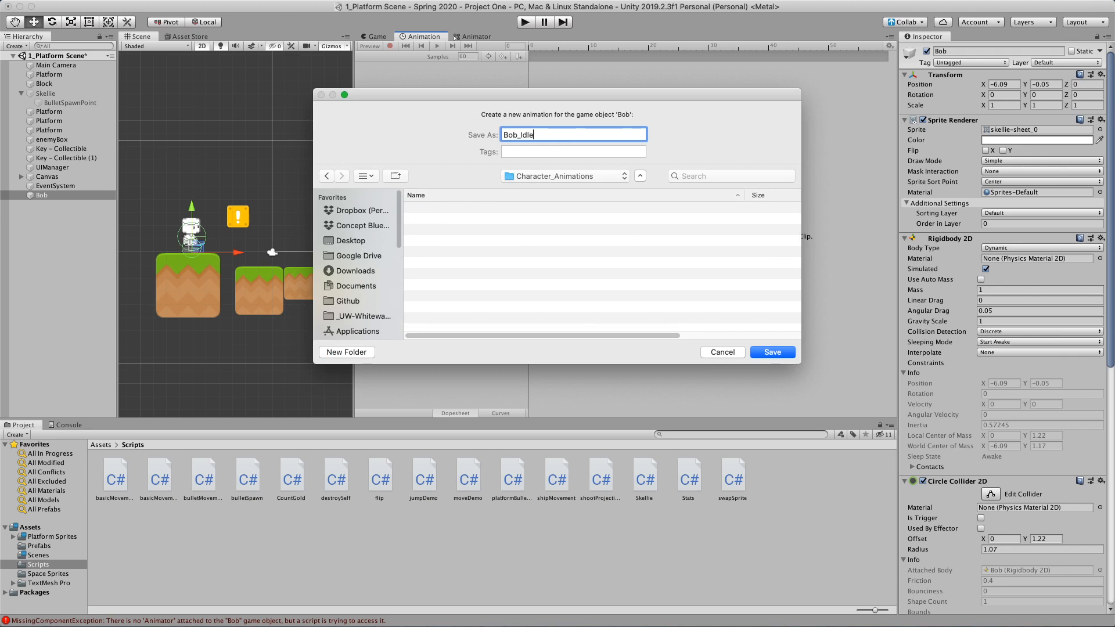
pyautogui.press('Return')
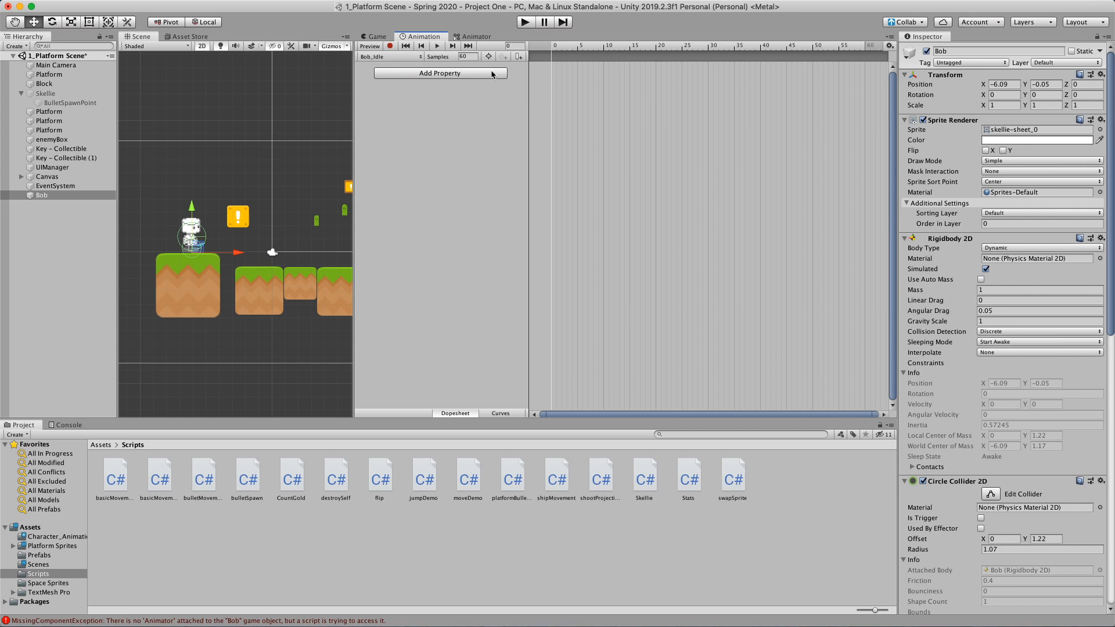
# Step: Add sprites skellie-sheet_0 to skellie-sheet_2 as consecutive keyframes from frame 0 of Bob_Idle and preview the clip
pyautogui.click(58, 196)
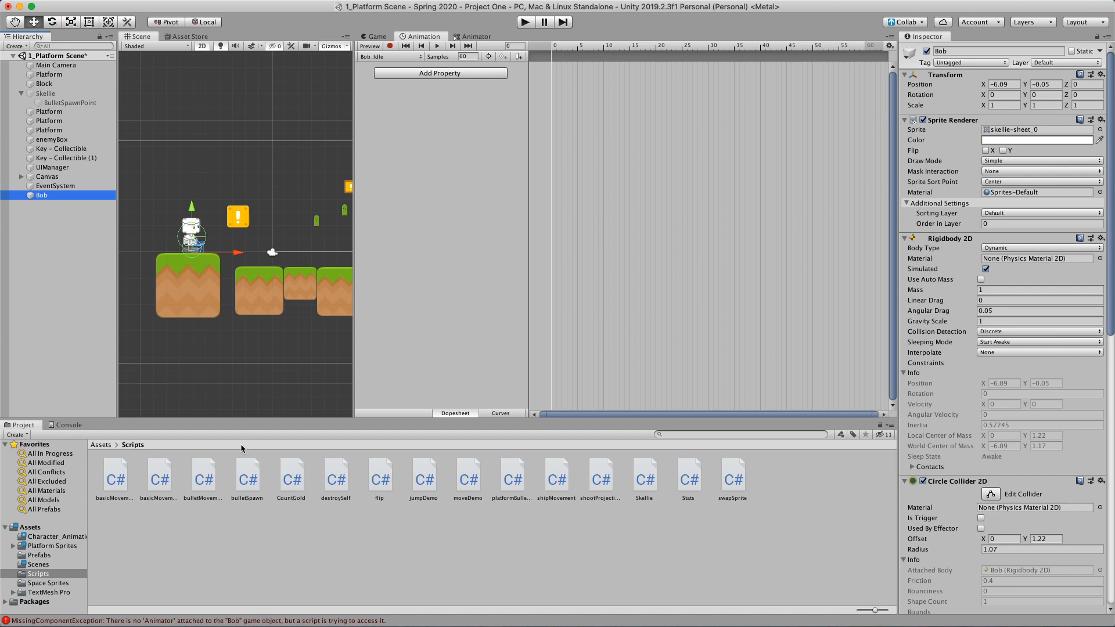
pyautogui.click(65, 547)
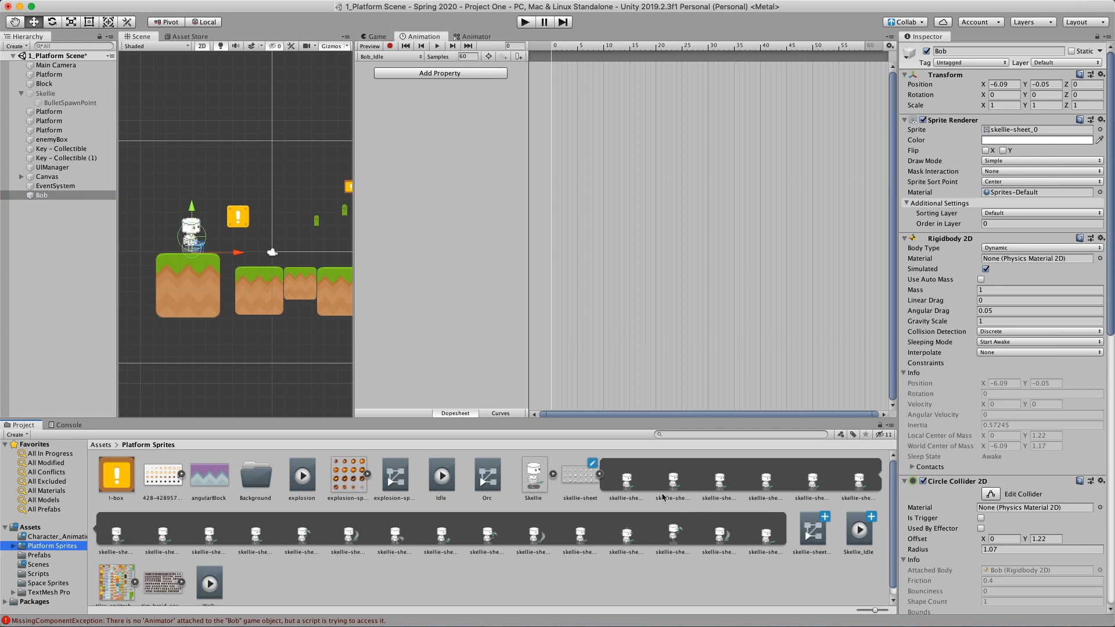
pyautogui.click(626, 486)
pyautogui.keyDown('shift'); pyautogui.click(713, 486); pyautogui.keyUp('shift')
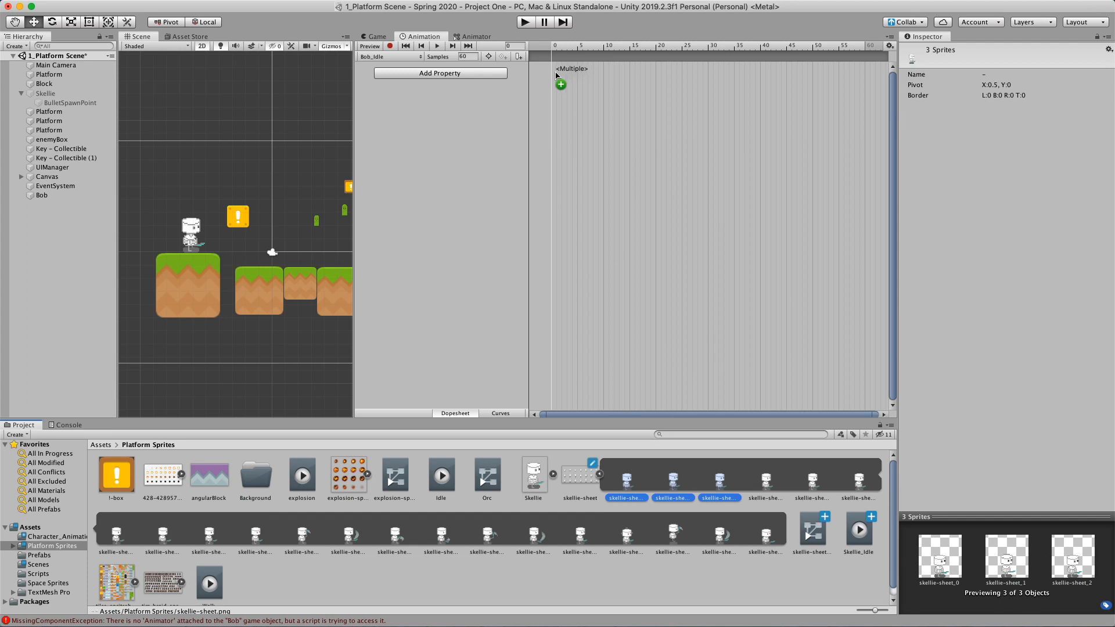
pyautogui.moveTo(559, 81); pyautogui.dragTo(560, 83)
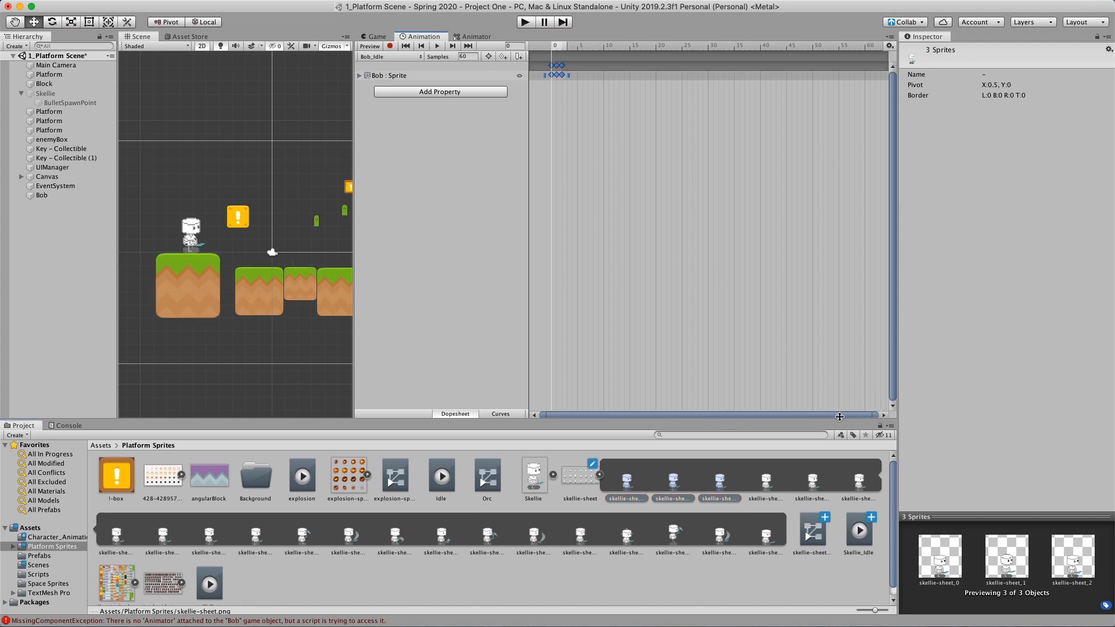
pyautogui.moveTo(873, 414); pyautogui.dragTo(603, 413)
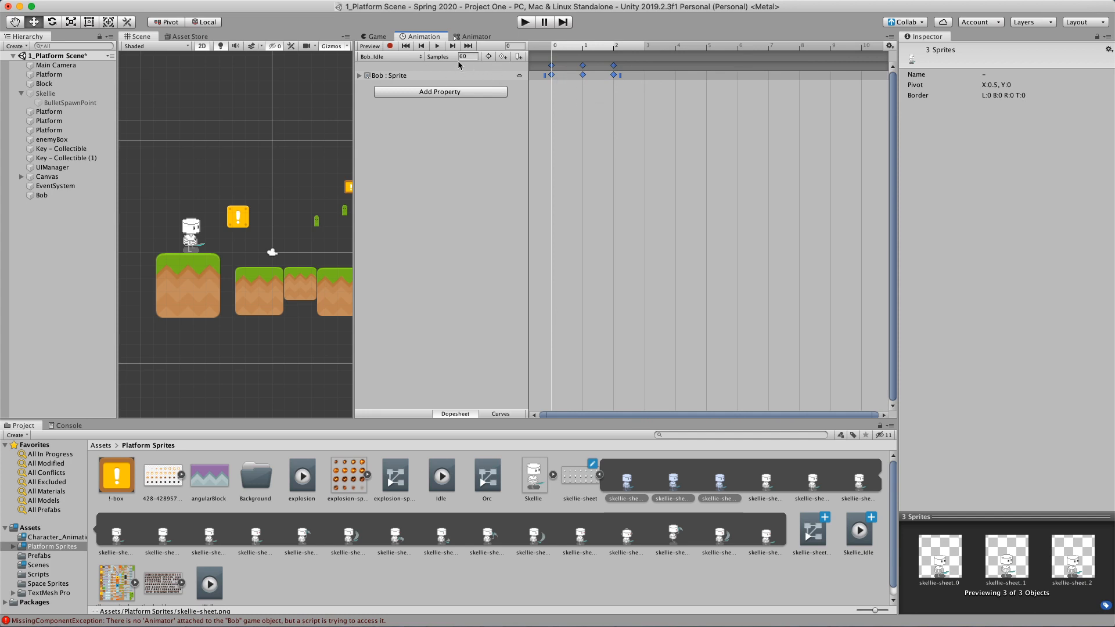
pyautogui.click(437, 47)
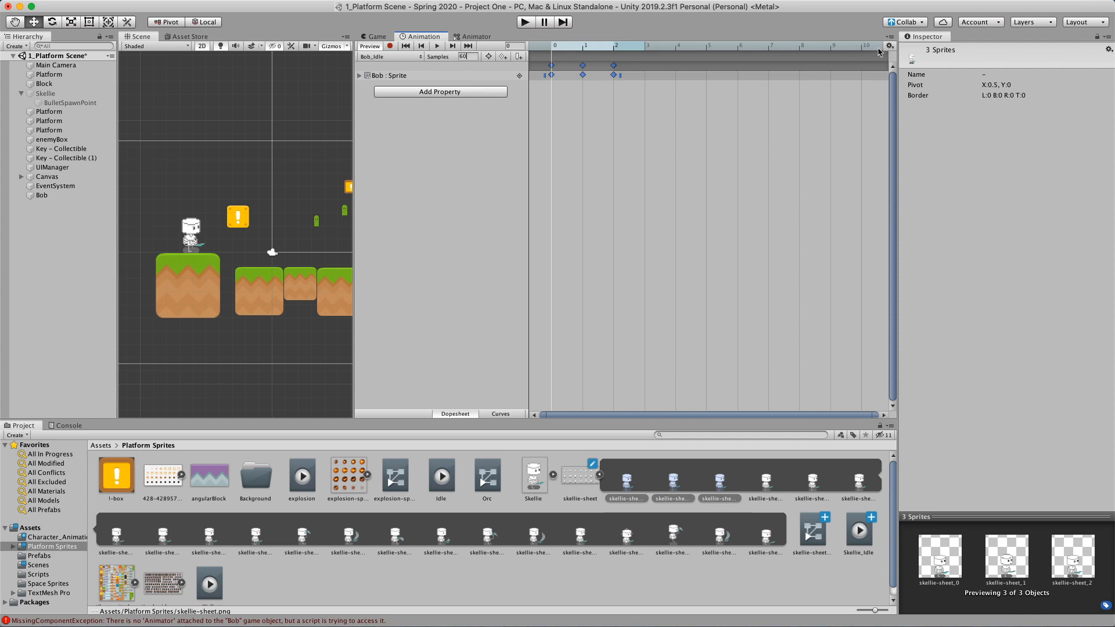
# Step: Turn the Animation window's Show Sample Rate option off and back on
pyautogui.click(629, 7)
pyautogui.click(632, 35)
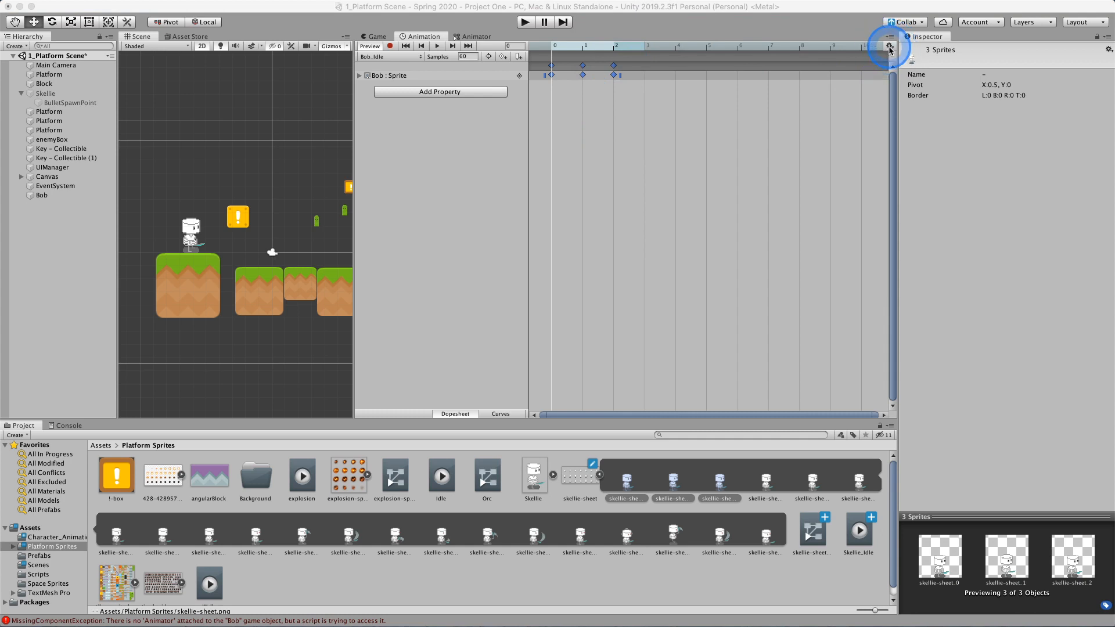
pyautogui.click(890, 48)
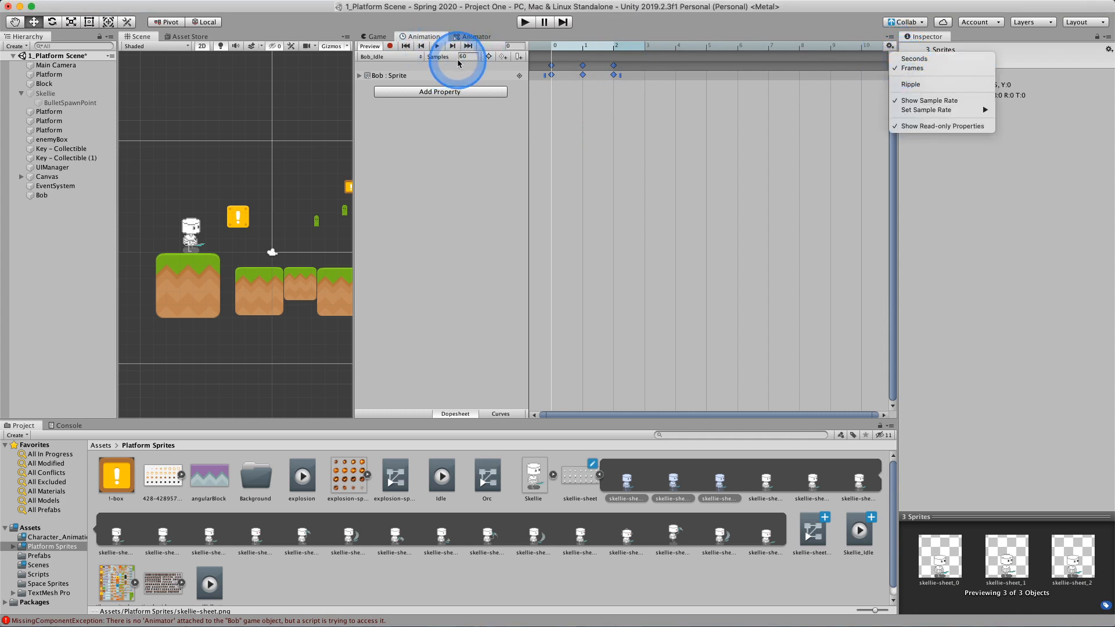
pyautogui.click(915, 70)
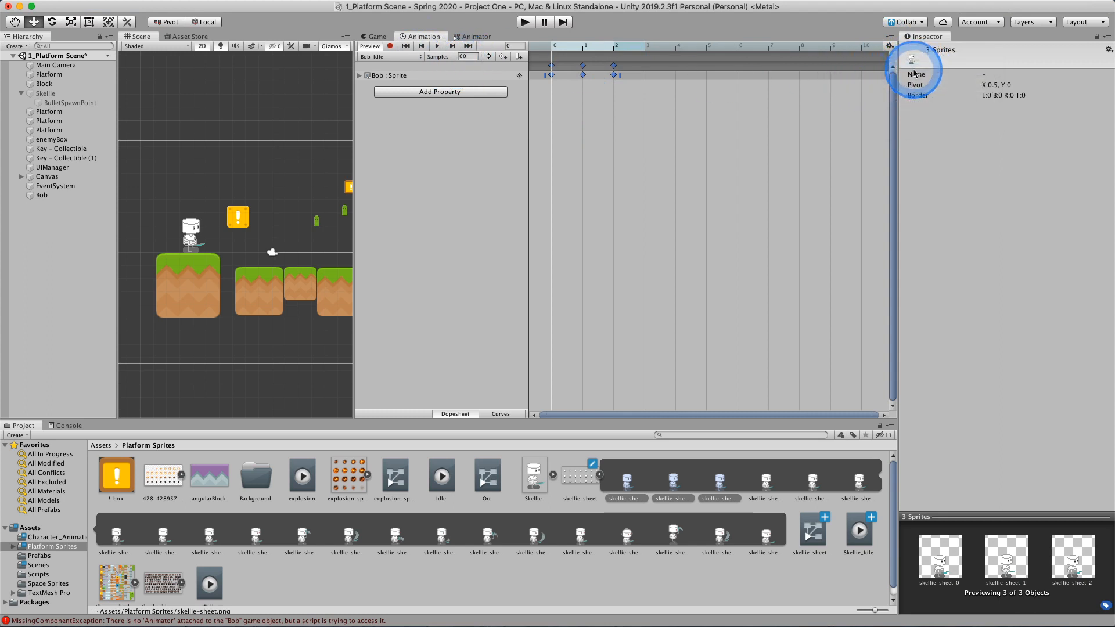
pyautogui.click(894, 48)
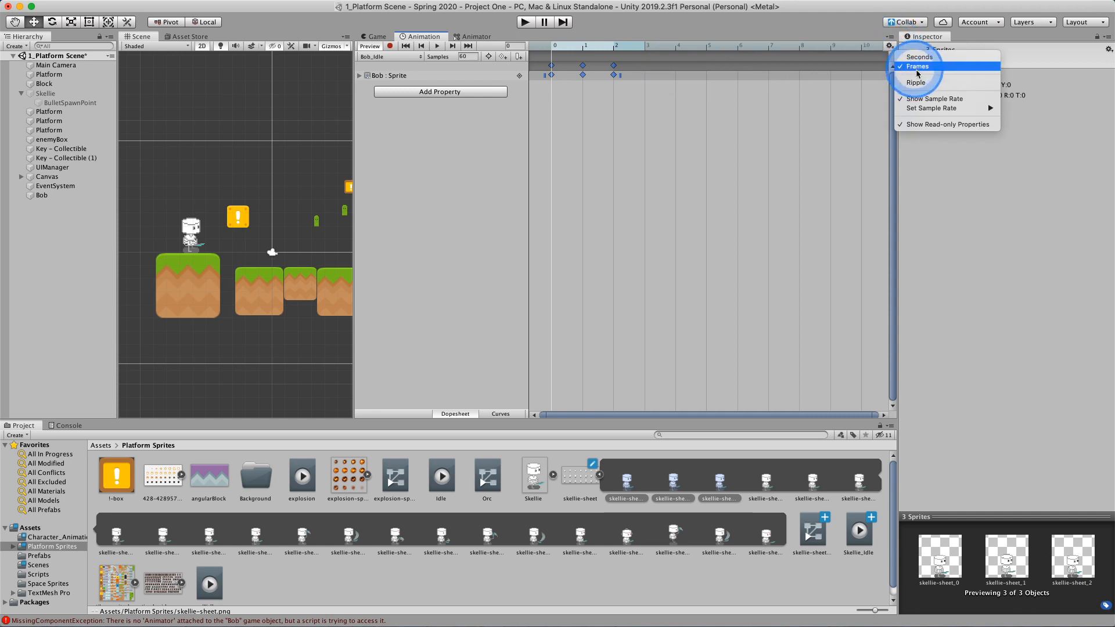
pyautogui.click(935, 99)
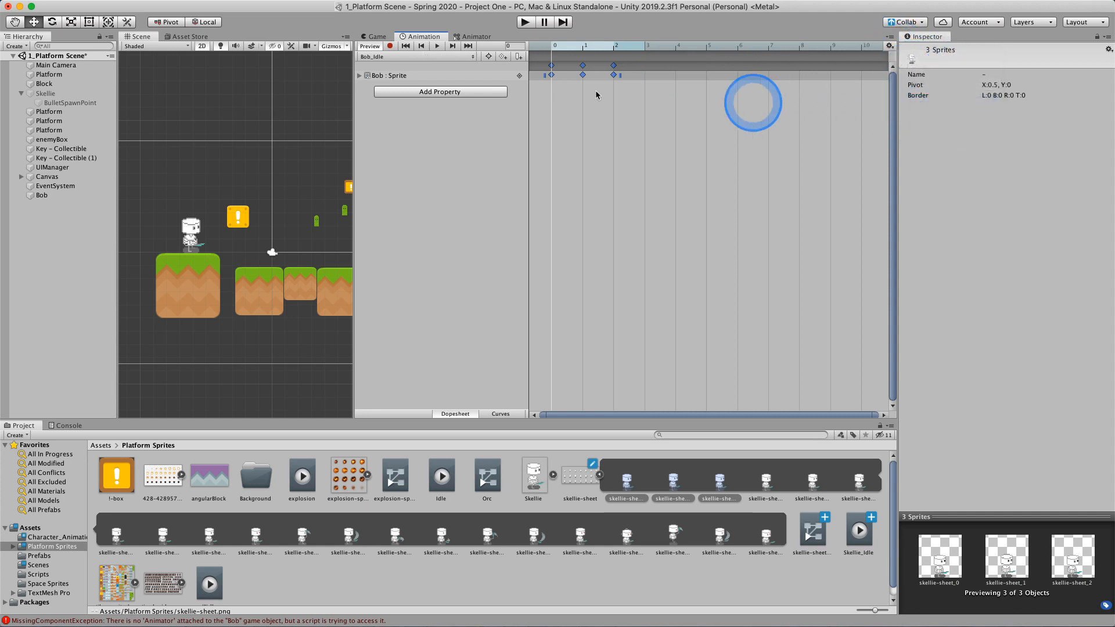
pyautogui.click(889, 45)
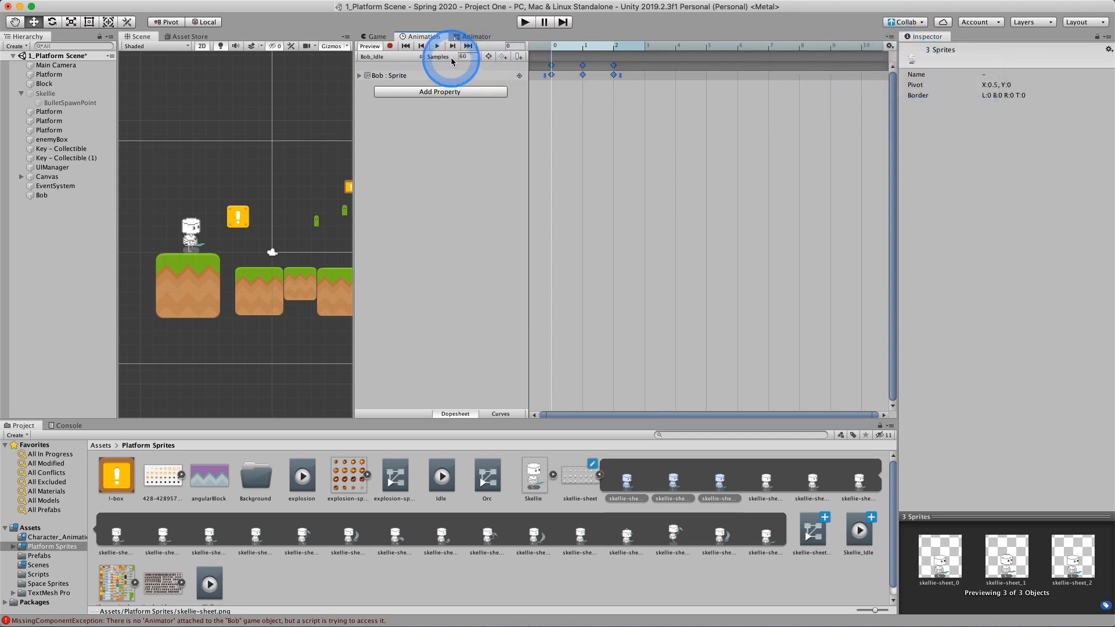
# Step: Set the Bob_Idle sample rate to 12 and preview the clip on Bob
pyautogui.click(470, 57)
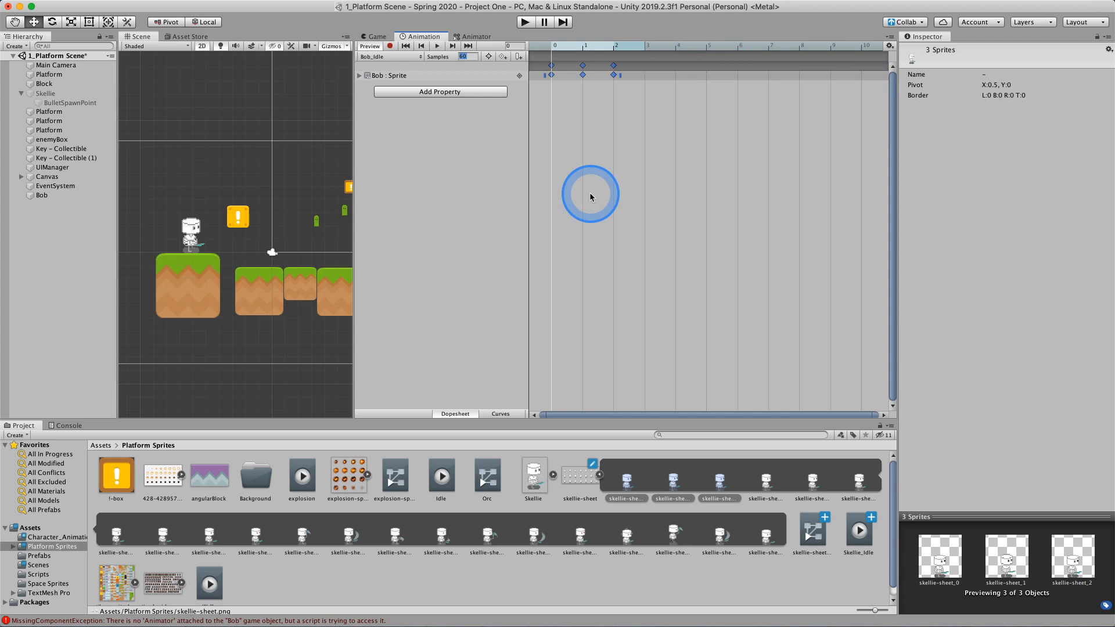
pyautogui.press('Return')
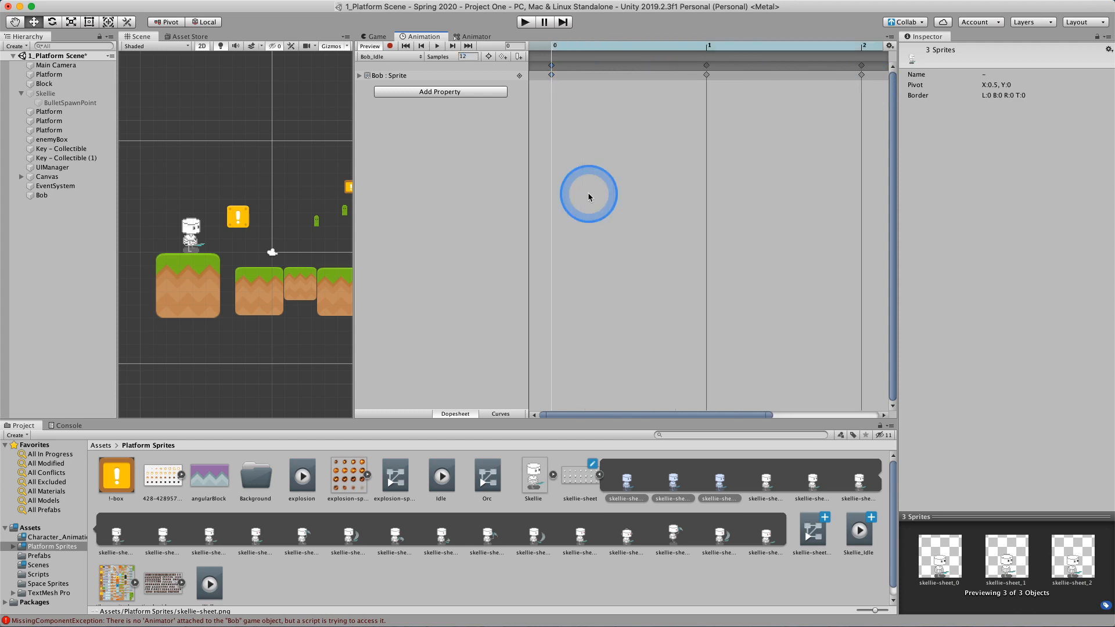
pyautogui.click(590, 195)
pyautogui.scroll(-5, 590, 195)
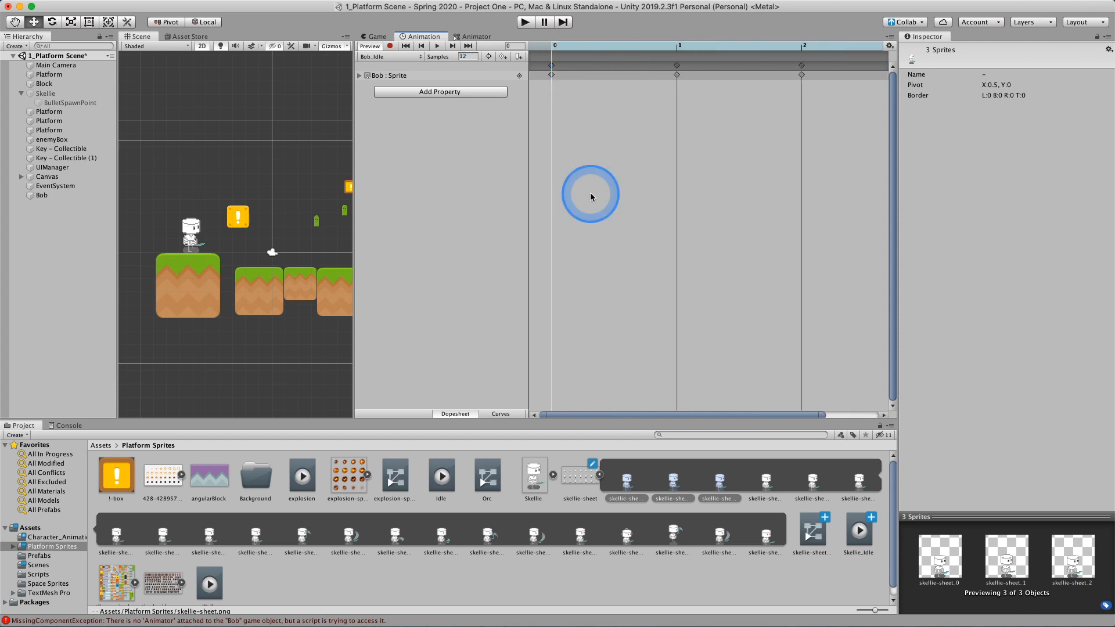
pyautogui.scroll(2, 591, 192)
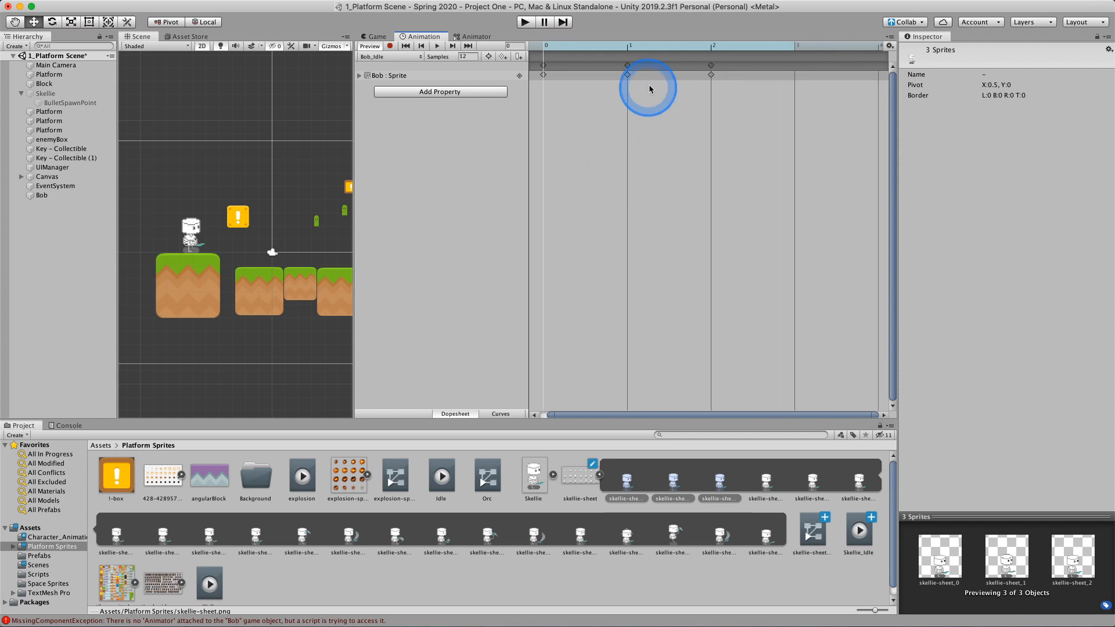
pyautogui.scroll(-4, 625, 137)
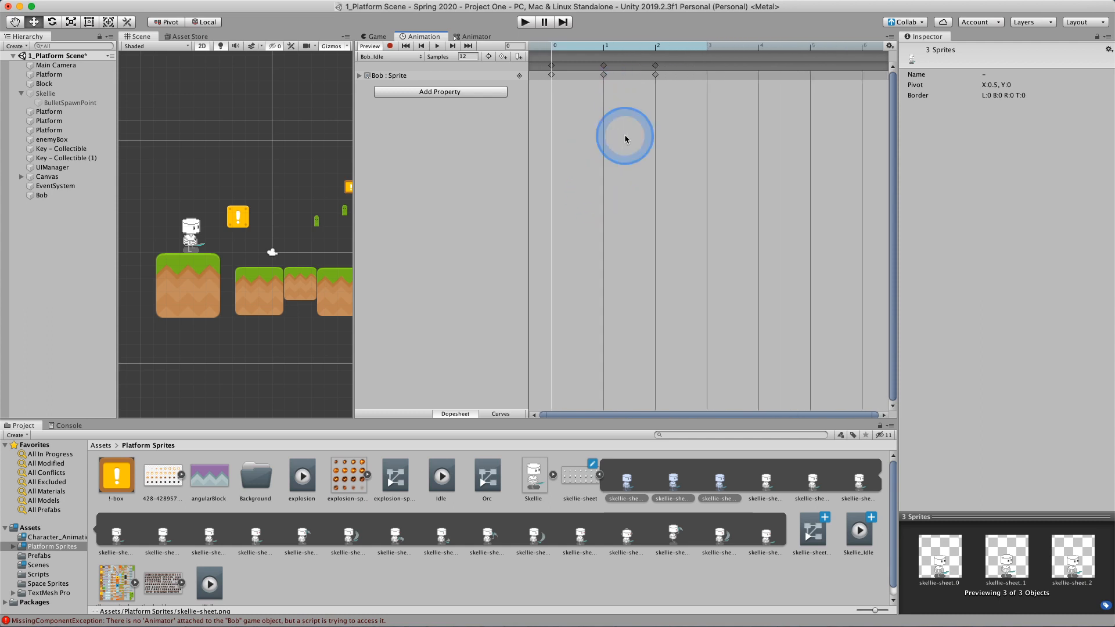
pyautogui.click(438, 46)
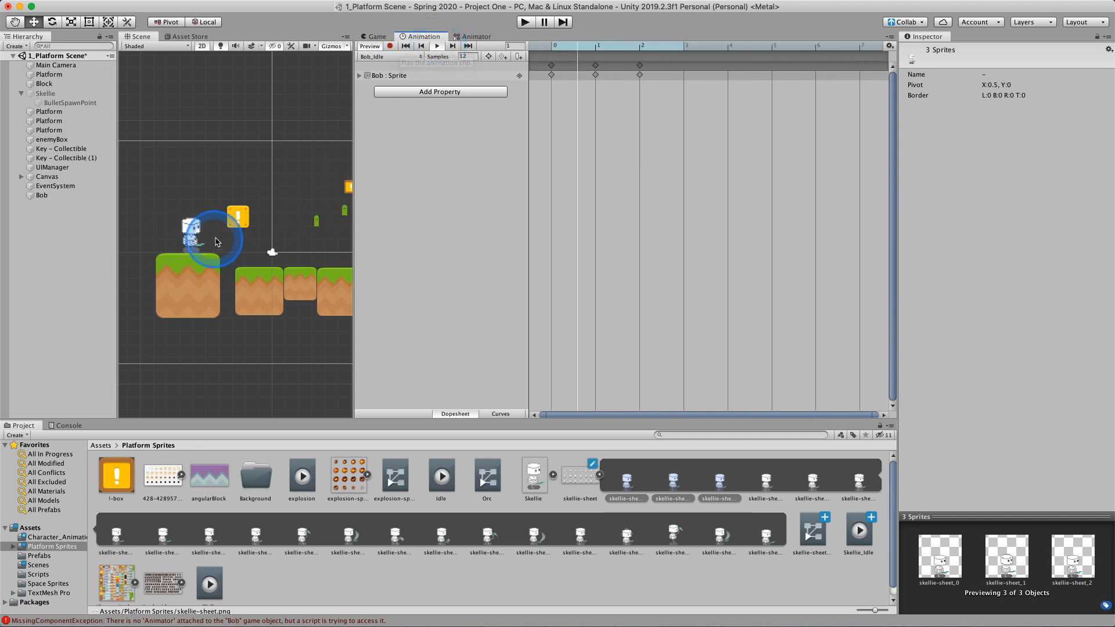
# Step: Set the Bob_Idle sample rate to 5, preview the slower playback and stop it
pyautogui.click(463, 56)
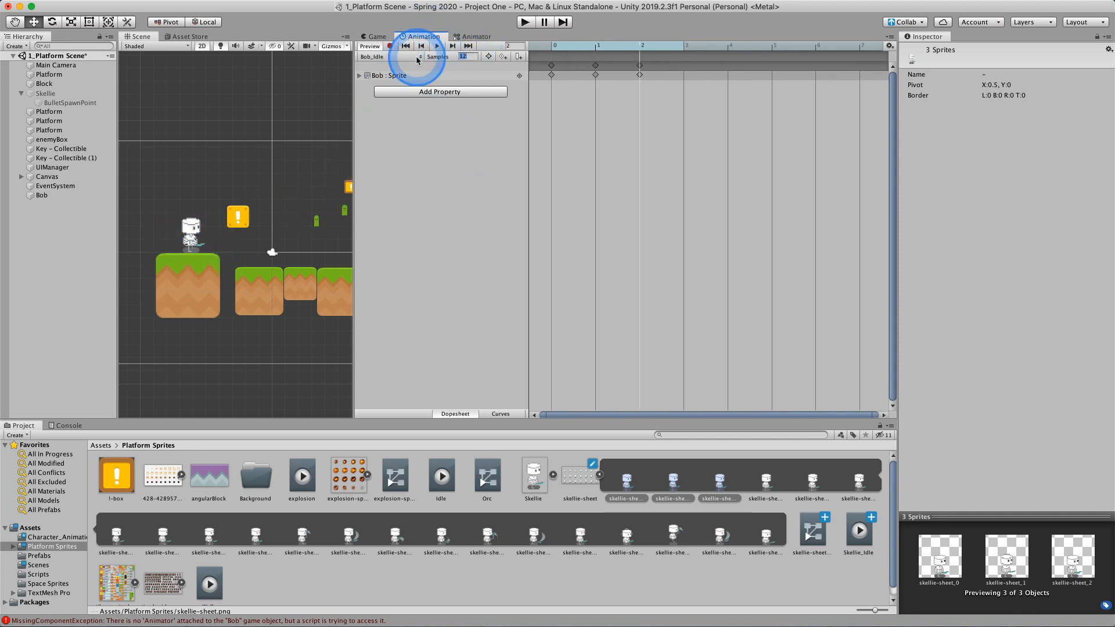
pyautogui.write('5')
pyautogui.click(437, 46)
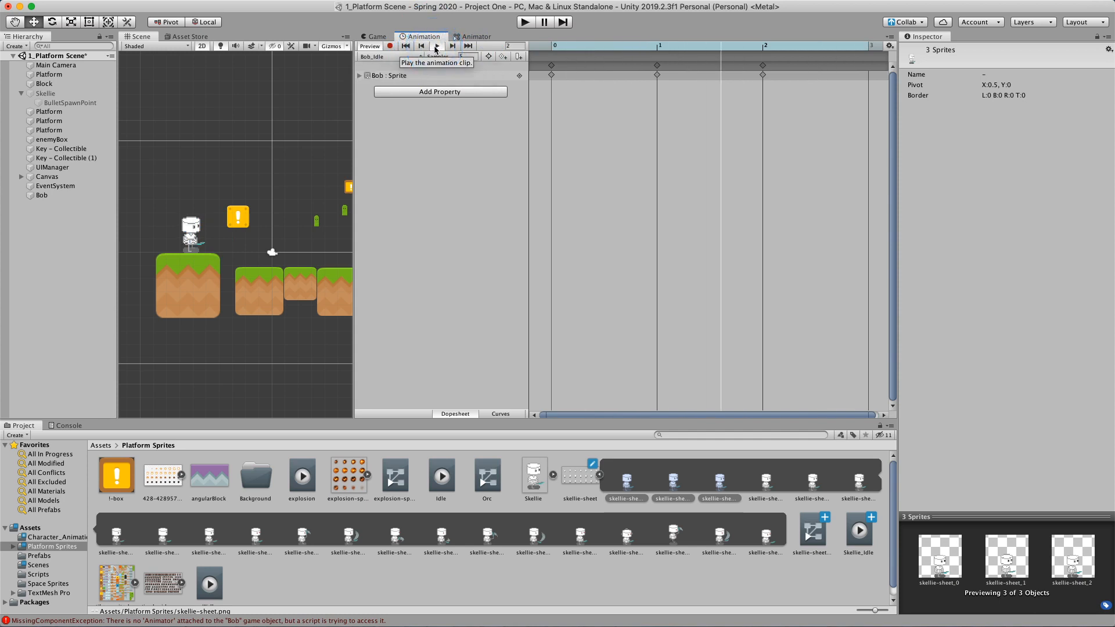
pyautogui.click(437, 46)
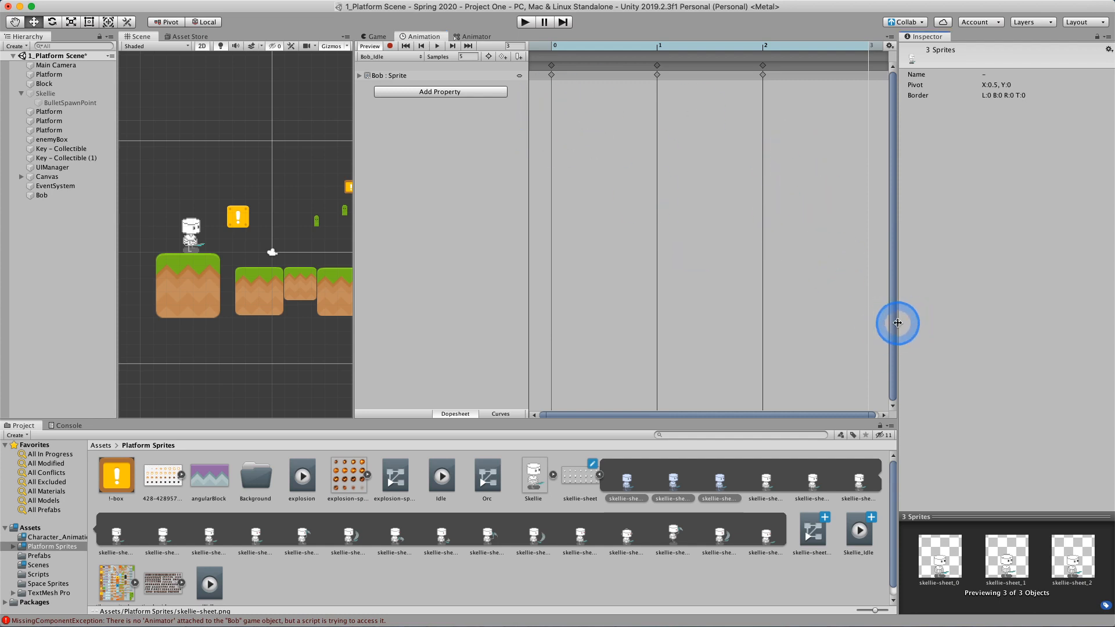
# Step: Copy the Bob_Idle sprite keyframe at frame 2, place the copy at frame 5, and preview the lengthened clip
pyautogui.moveTo(898, 323); pyautogui.dragTo(955, 323)
pyautogui.scroll(-3, 678, 241)
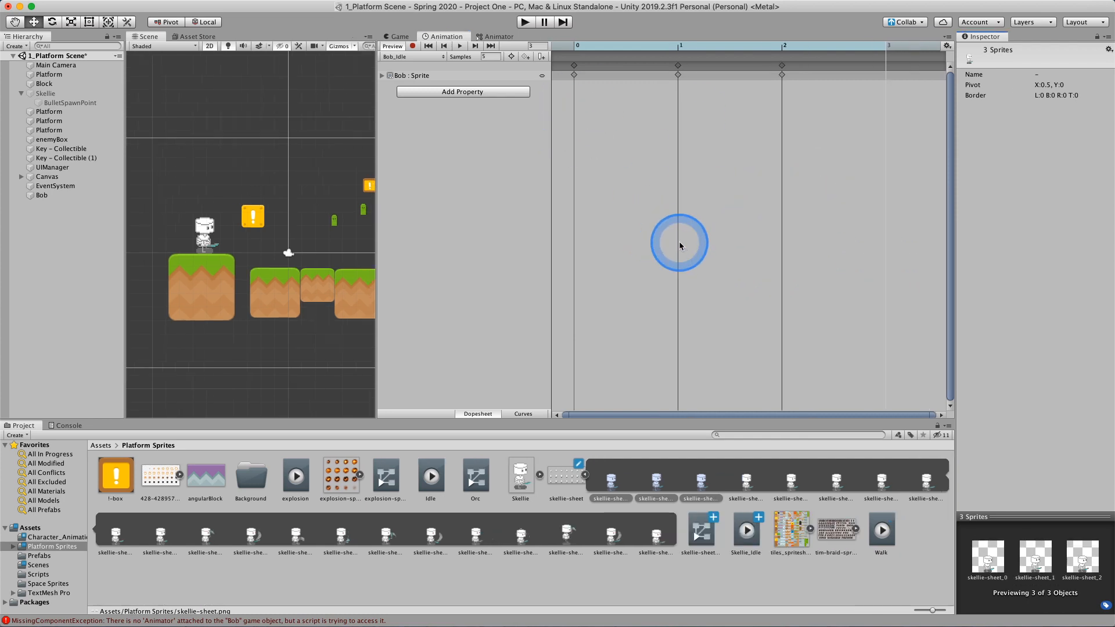
pyautogui.scroll(-2, 680, 244)
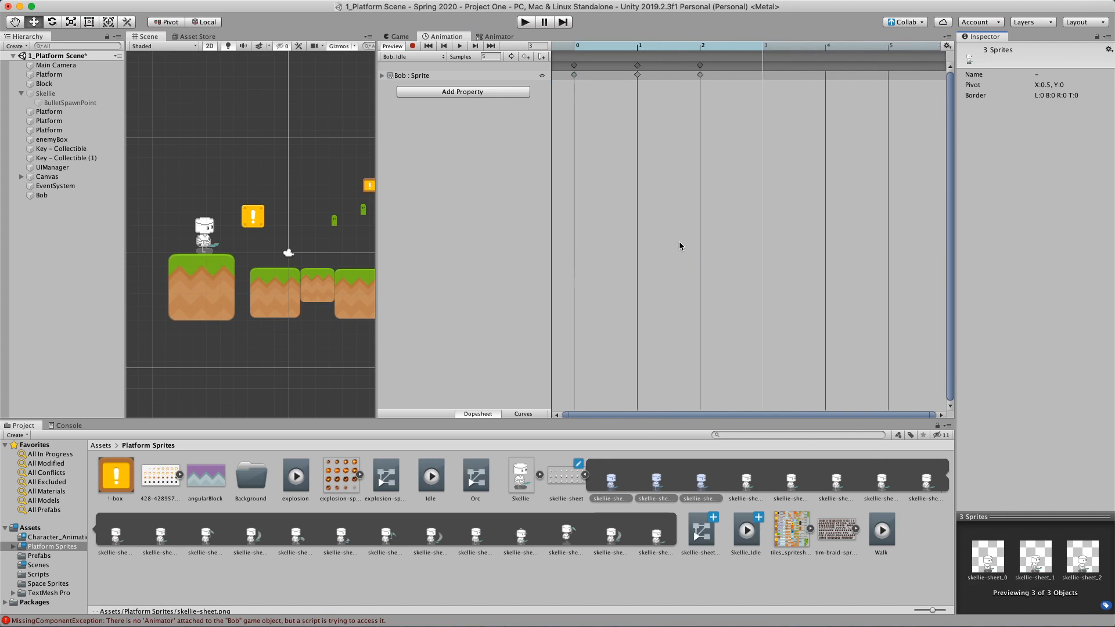
pyautogui.click(700, 75)
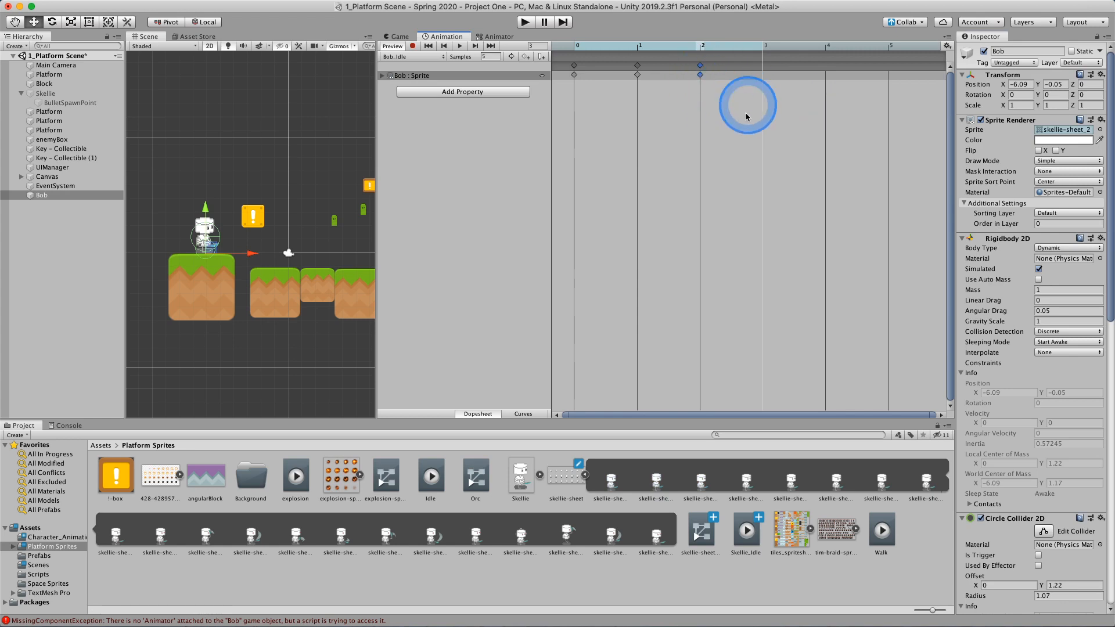
pyautogui.click(764, 84)
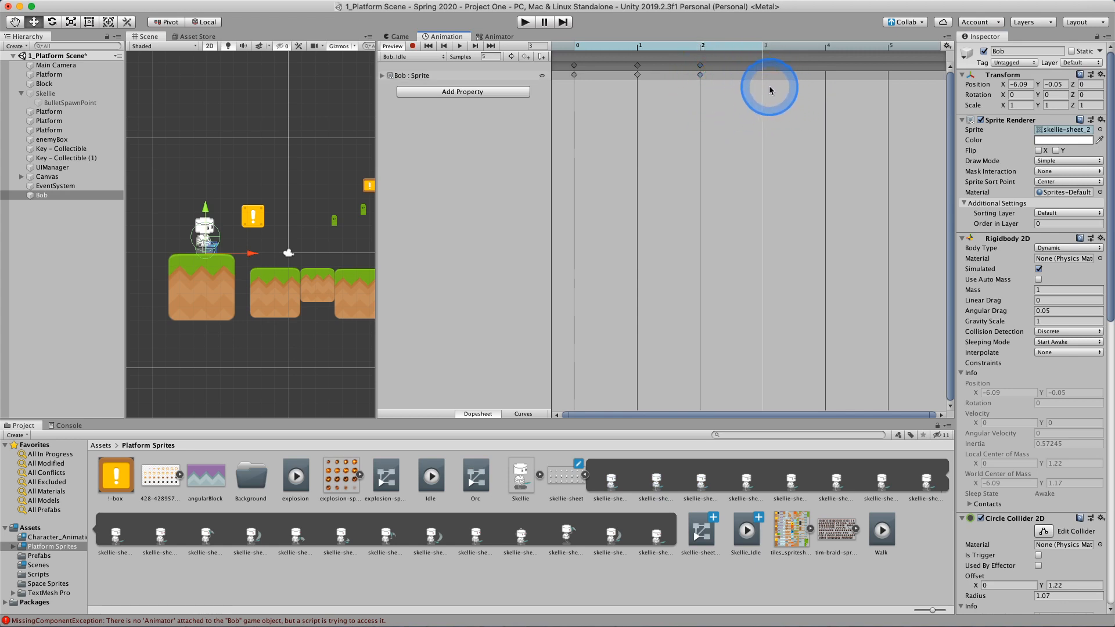
pyautogui.press('super+v')
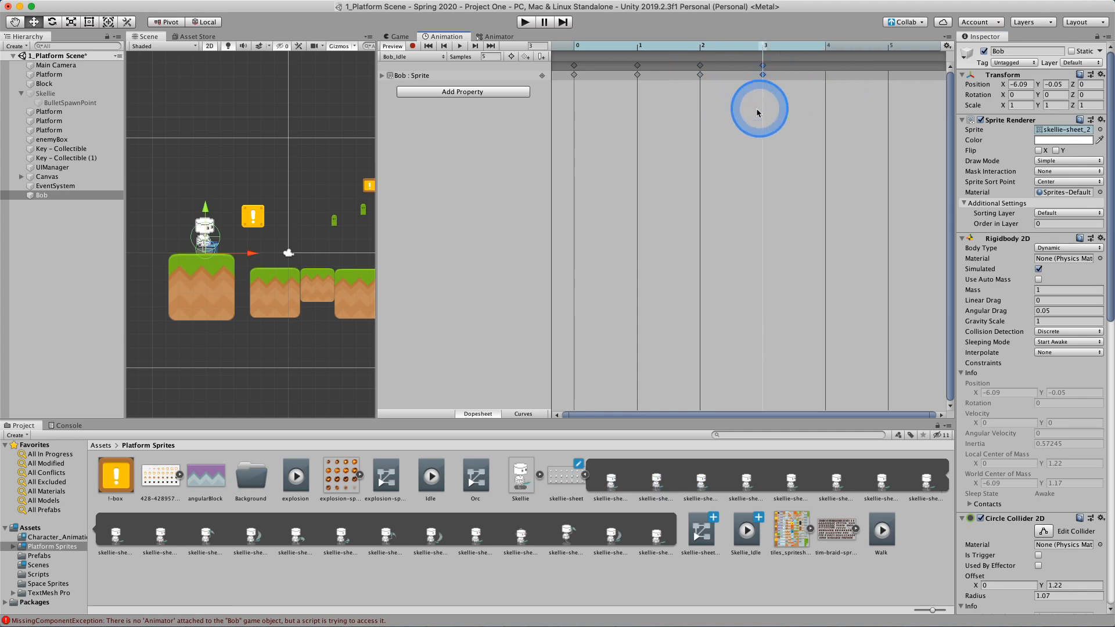
pyautogui.moveTo(764, 75); pyautogui.dragTo(892, 76)
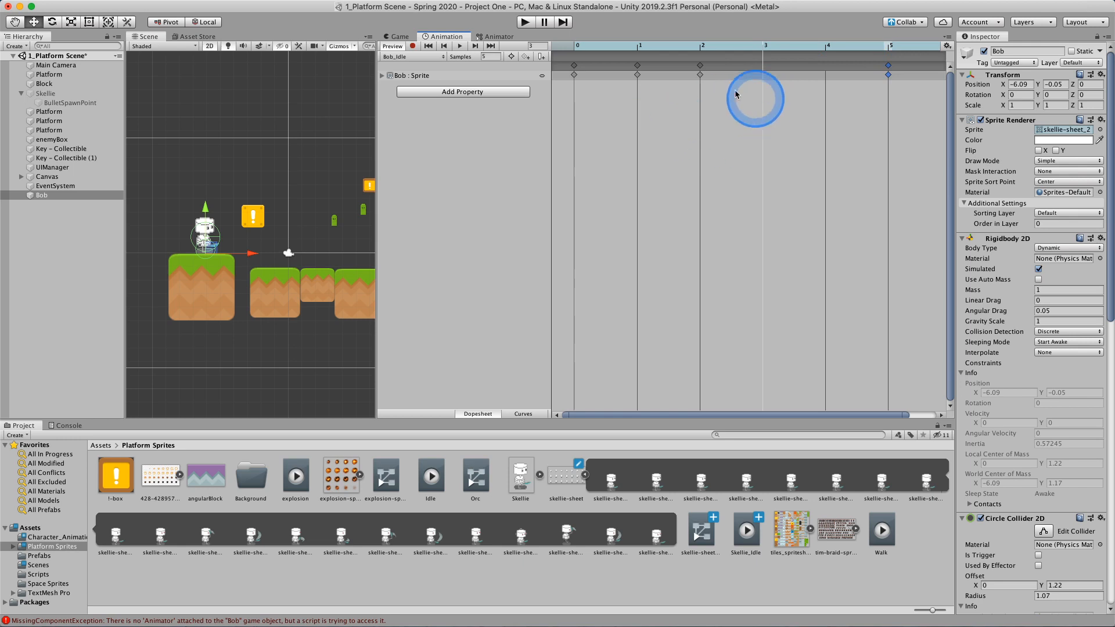
pyautogui.click(700, 75)
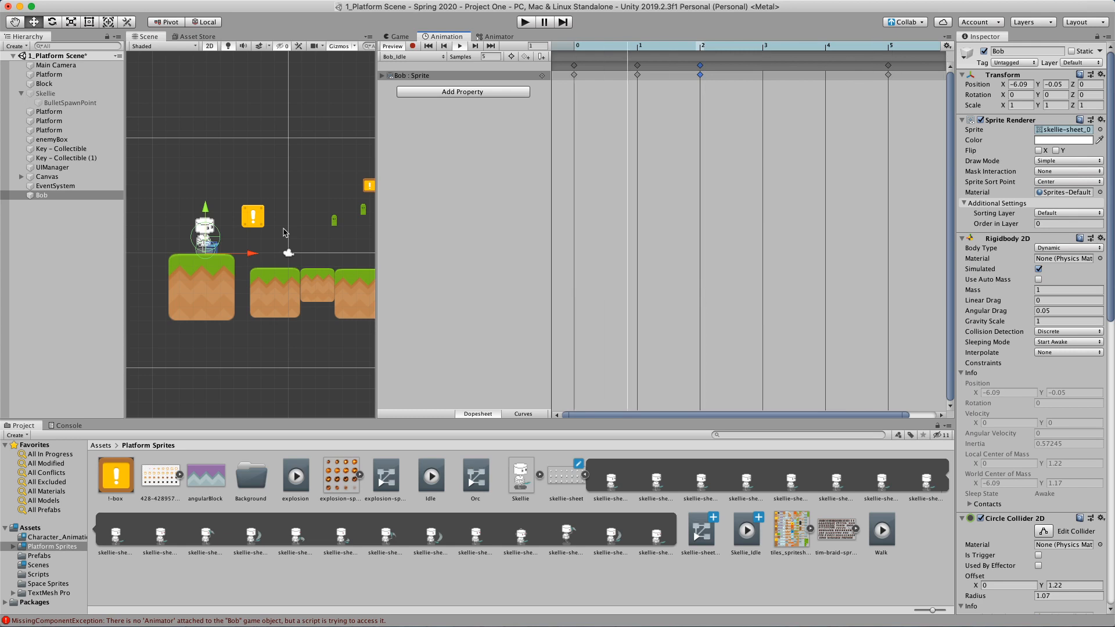
pyautogui.click(460, 47)
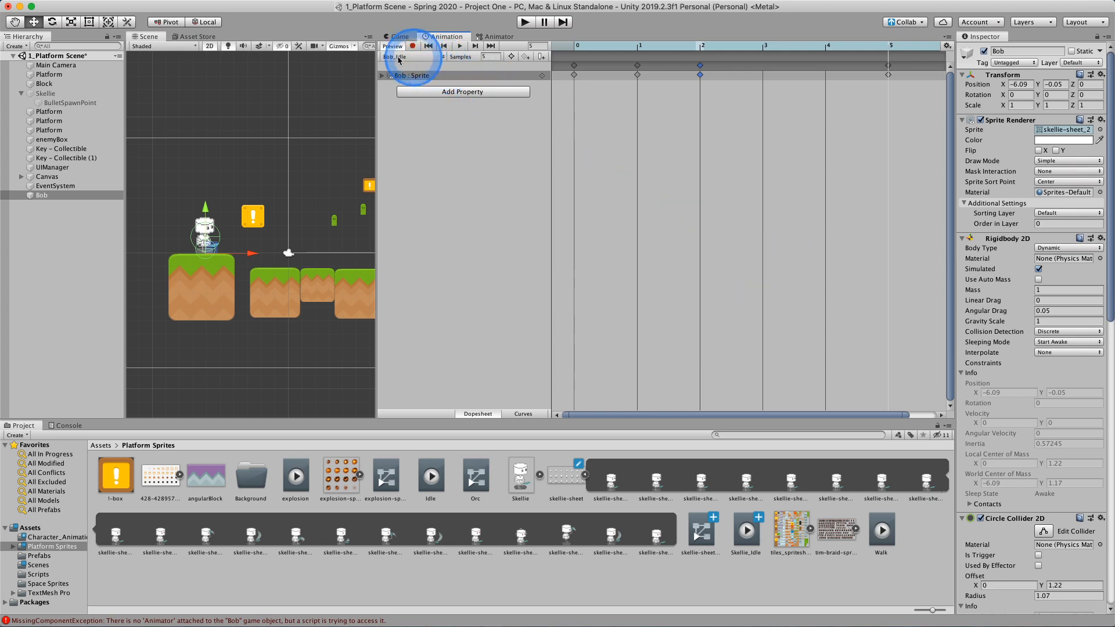
# Step: Create a second animation clip for Bob named Bob_Walk, saved in the Character_Animations folder
pyautogui.click(421, 56)
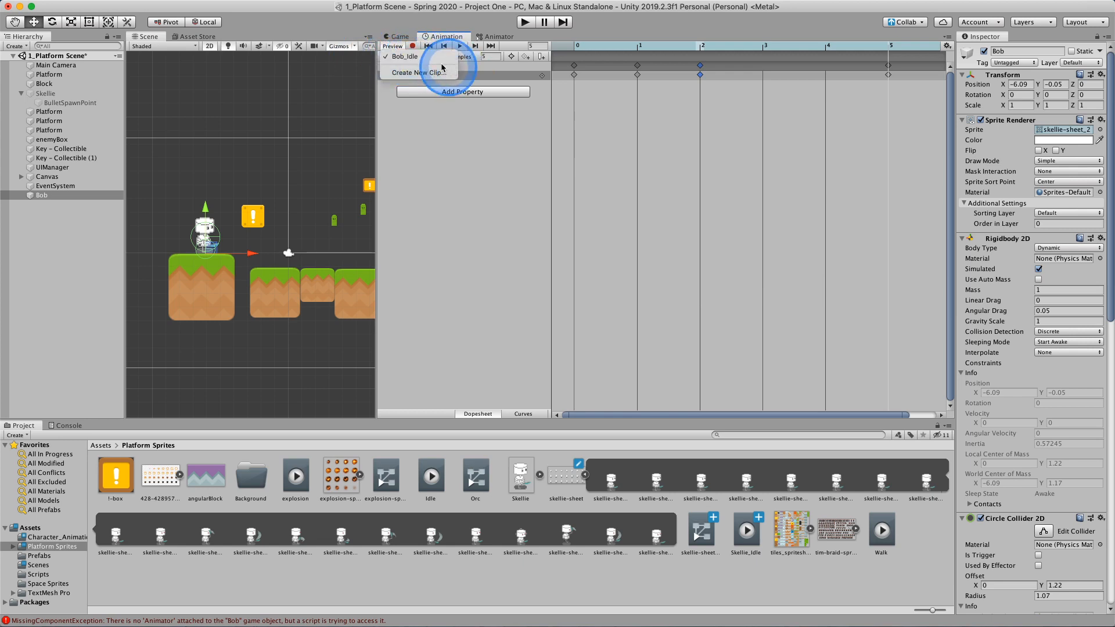
pyautogui.click(408, 74)
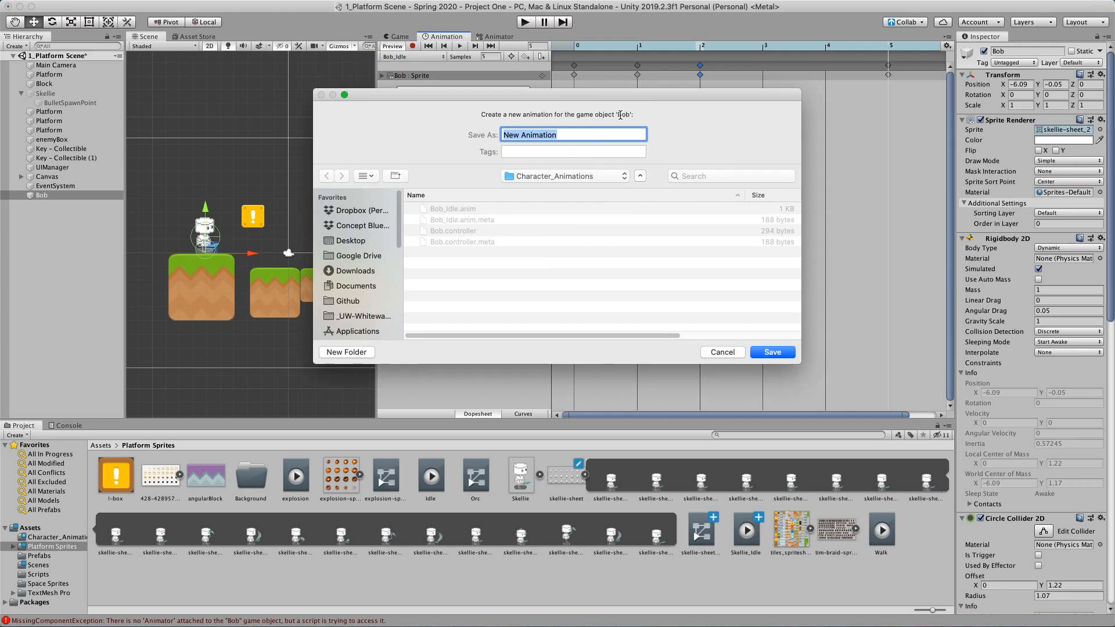
pyautogui.click(620, 115)
pyautogui.write('Bob_Walk')
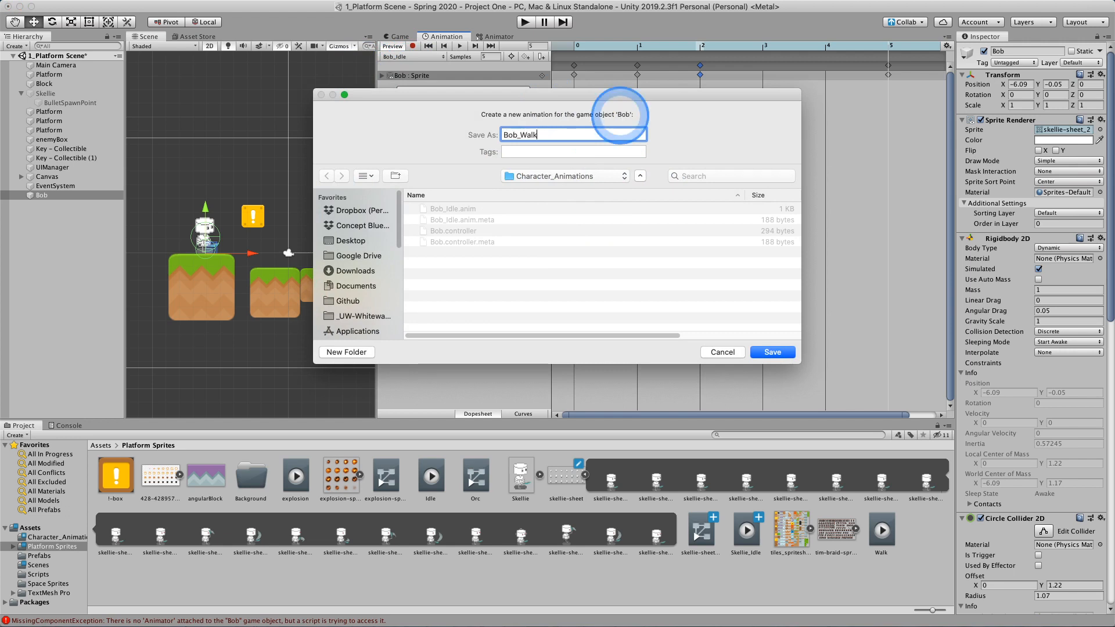
pyautogui.press('Return')
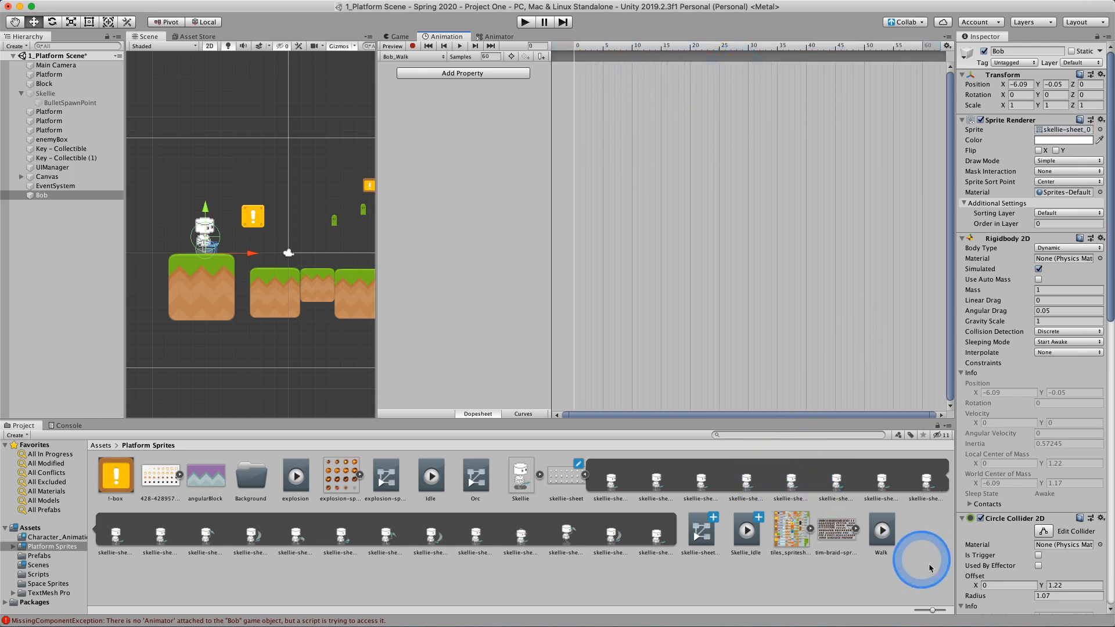
# Step: In the Bob_Idle clip, delete the frame 5 keyframe and add skellie-sheet_3 at frame 3 and skellie-sheet_4 at frame 4
pyautogui.moveTo(934, 614); pyautogui.dragTo(942, 610)
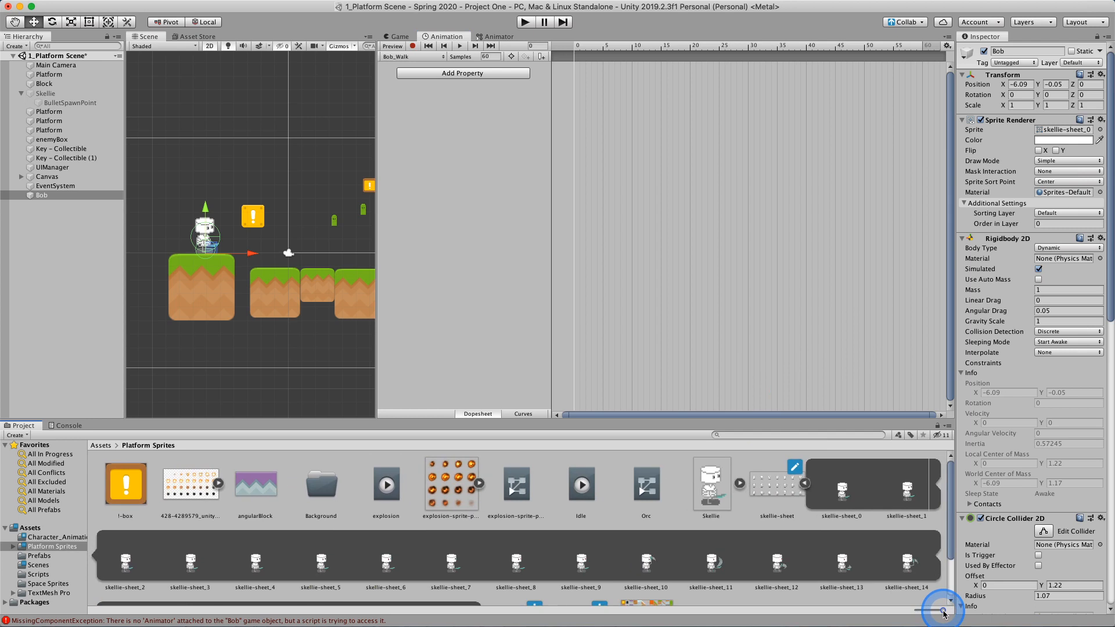
pyautogui.moveTo(950, 487)
pyautogui.mouseDown()
pyautogui.moveTo(952, 524)
pyautogui.moveTo(952, 498)
pyautogui.mouseUp()
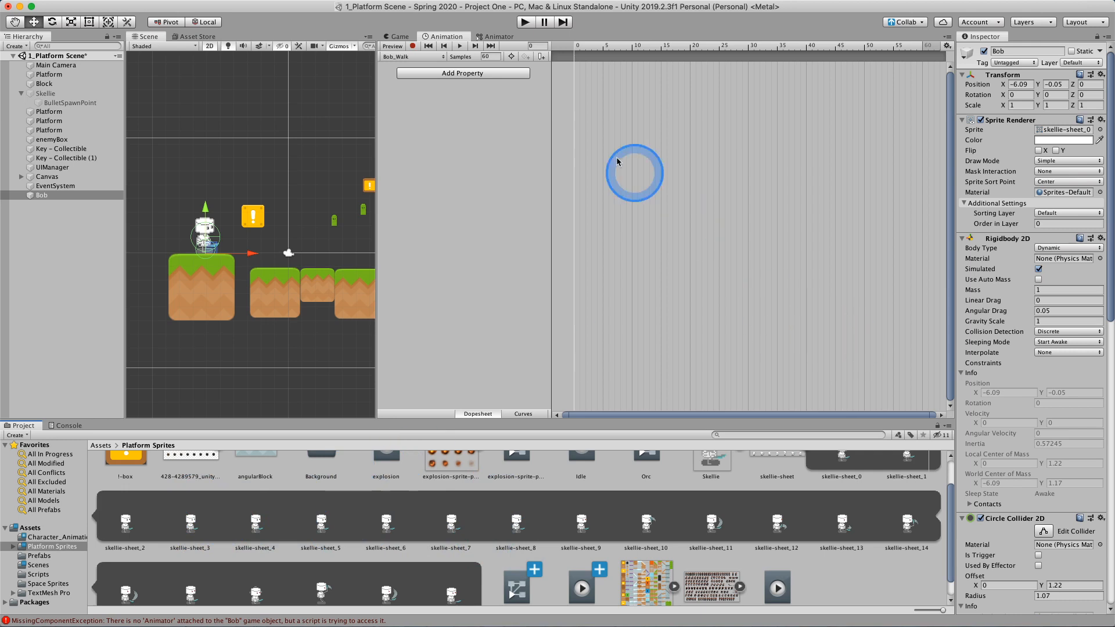
pyautogui.click(421, 57)
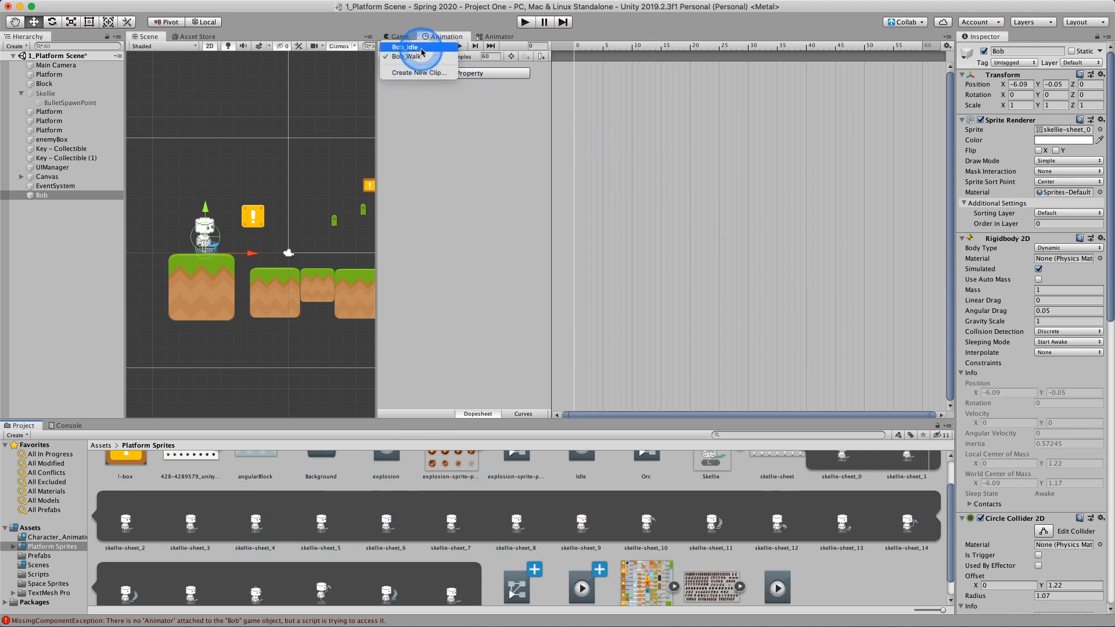
pyautogui.click(418, 48)
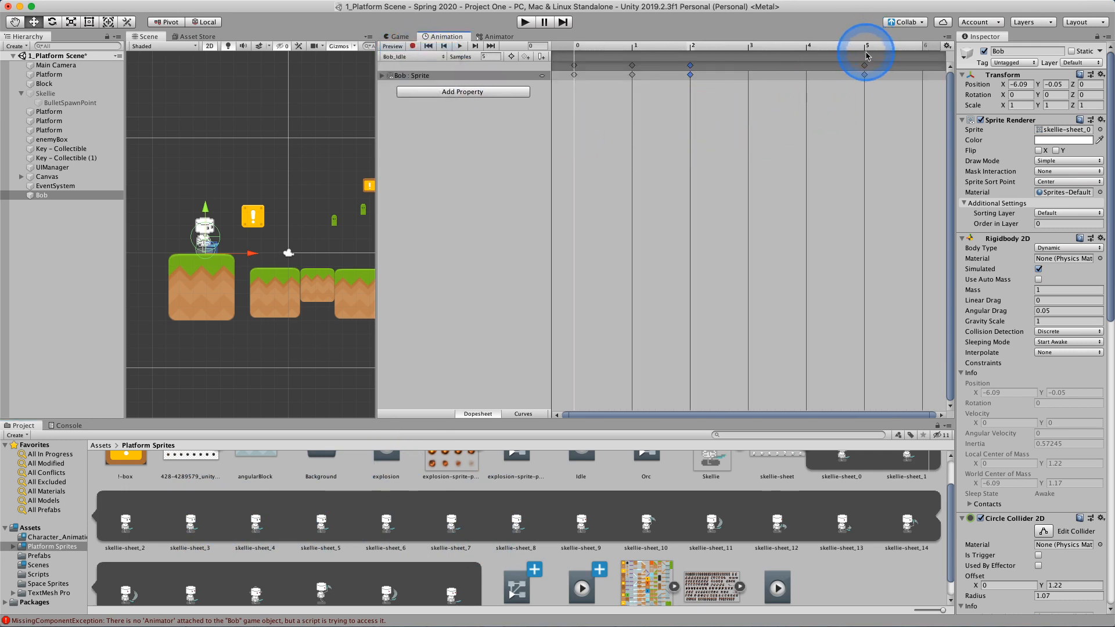
pyautogui.click(869, 71)
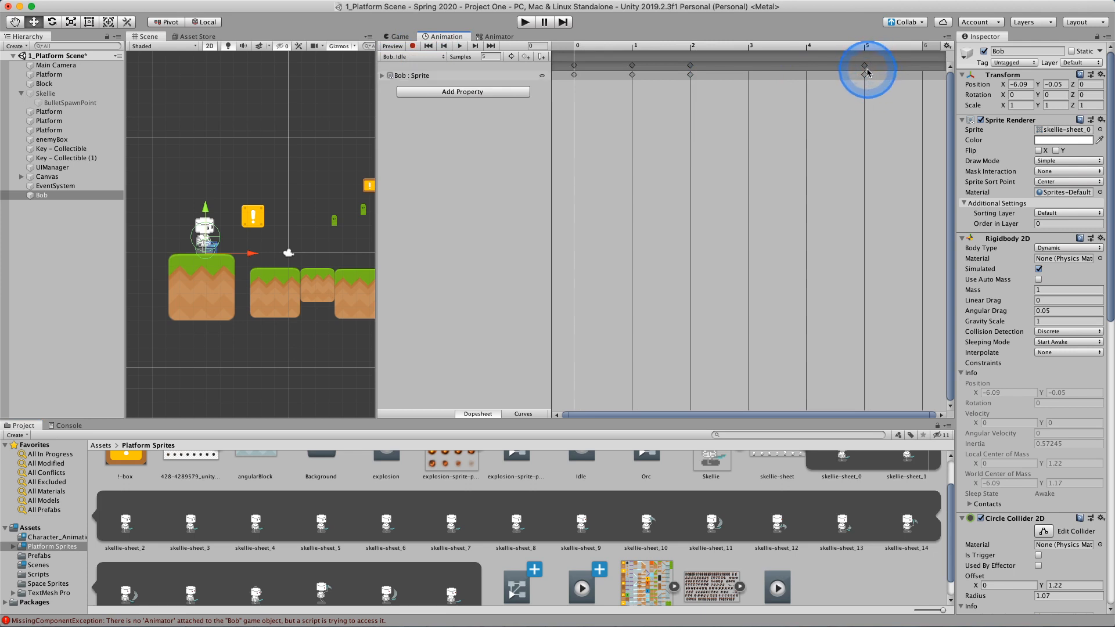
pyautogui.click(865, 76)
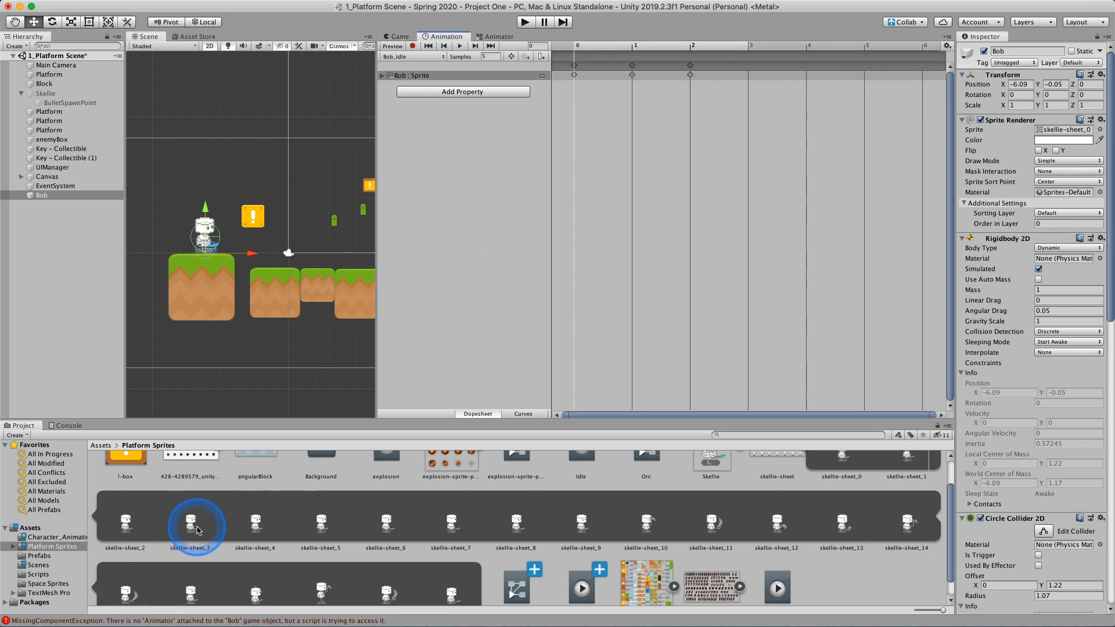
pyautogui.moveTo(195, 530); pyautogui.dragTo(748, 75)
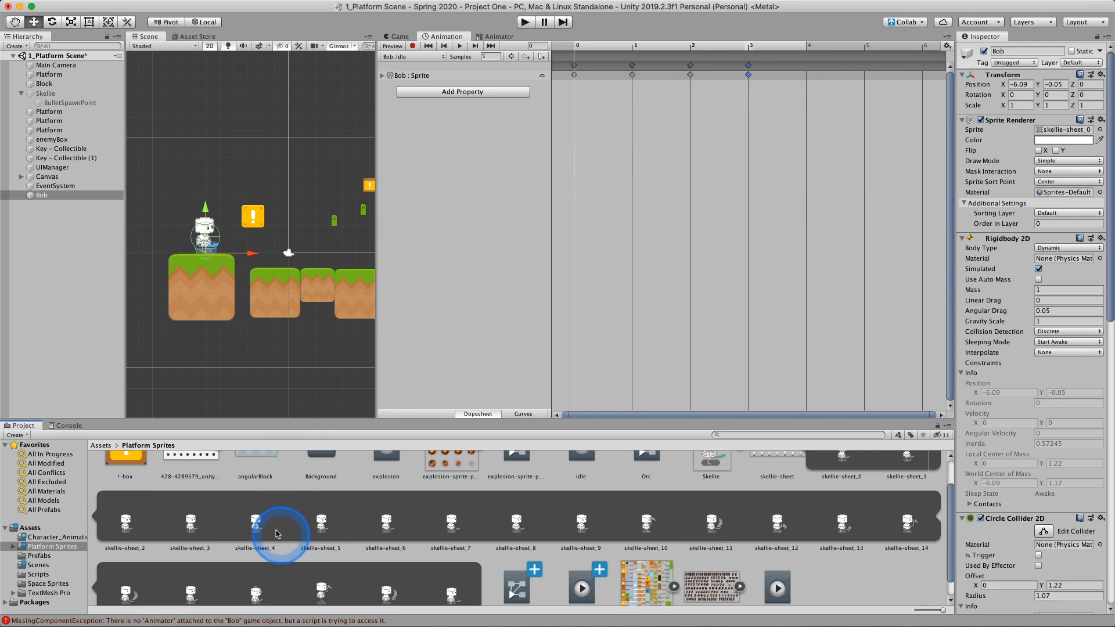
pyautogui.moveTo(259, 526); pyautogui.dragTo(813, 82)
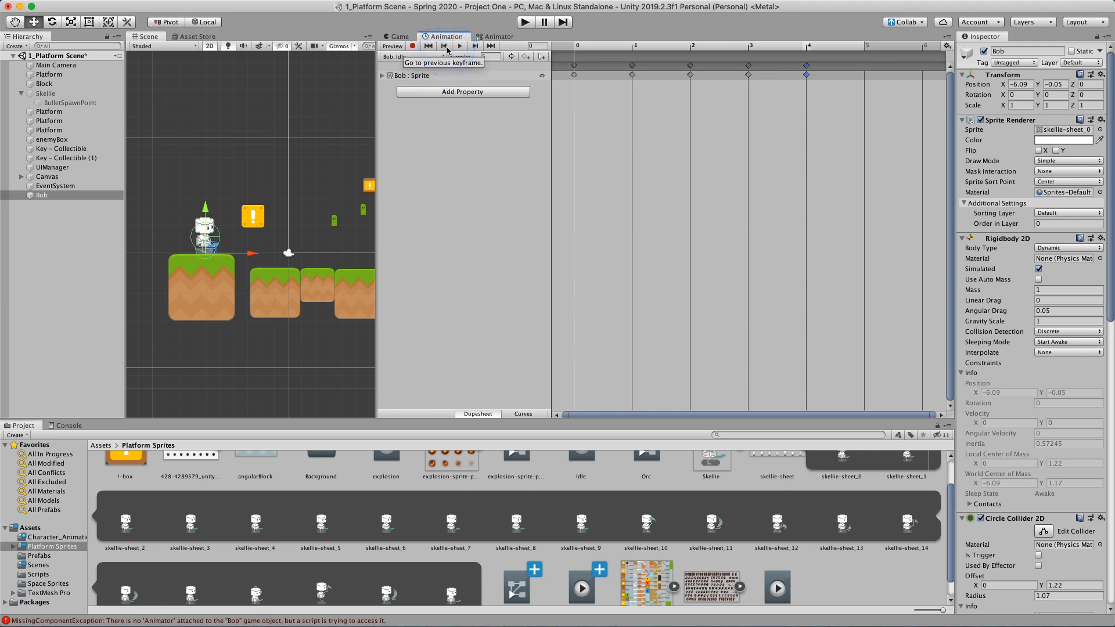
# Step: Preview the extended Bob_Idle clip on Bob and set its sample rate to 4
pyautogui.click(461, 47)
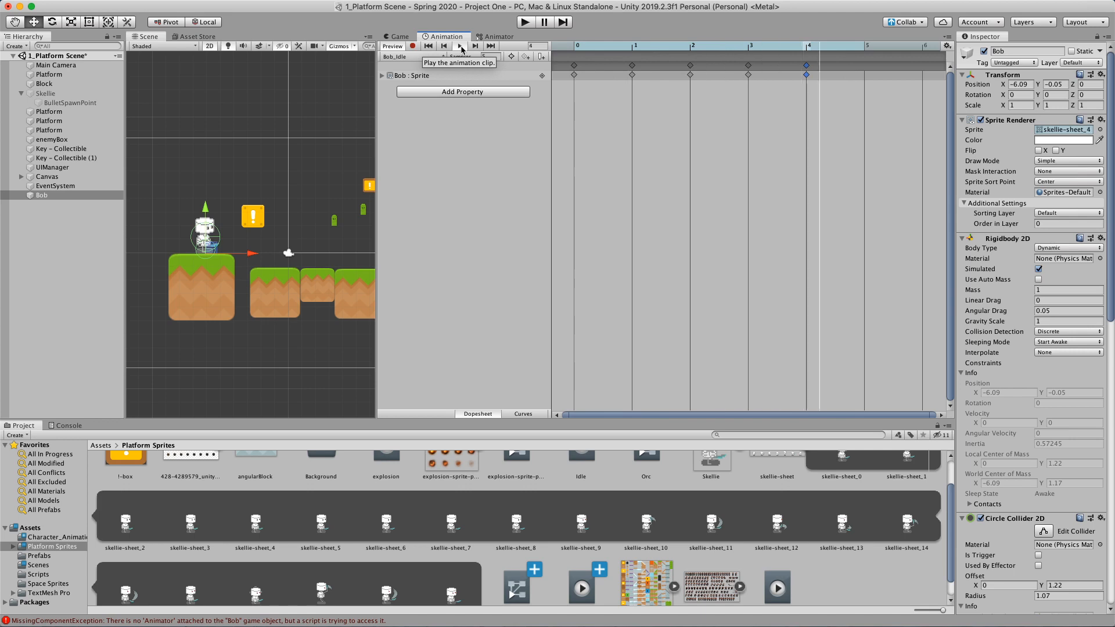
pyautogui.click(461, 46)
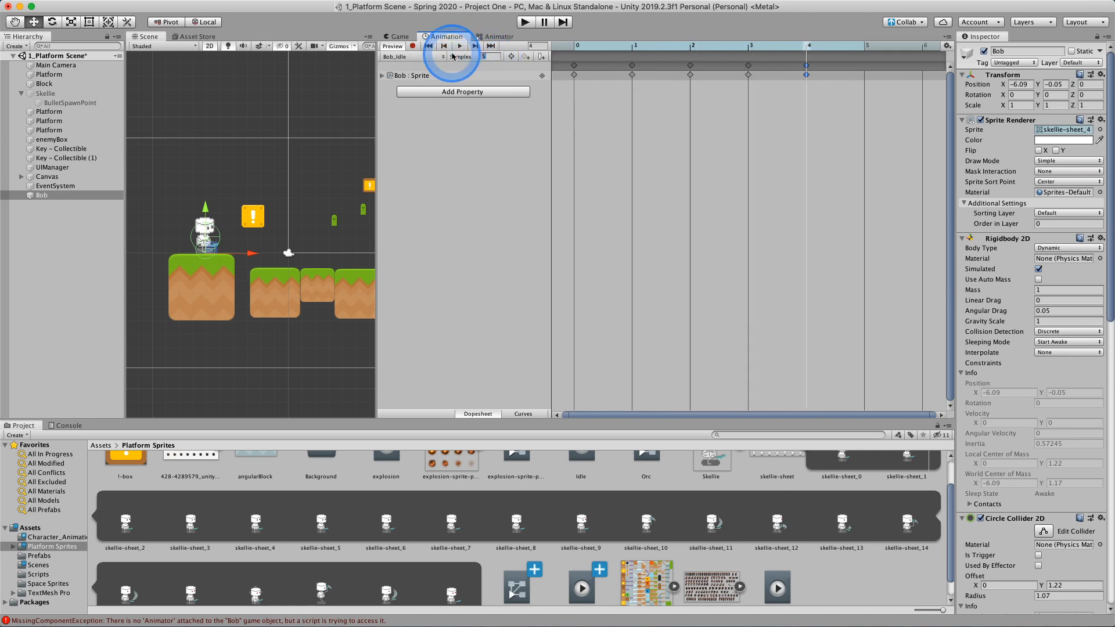
pyautogui.press('Return')
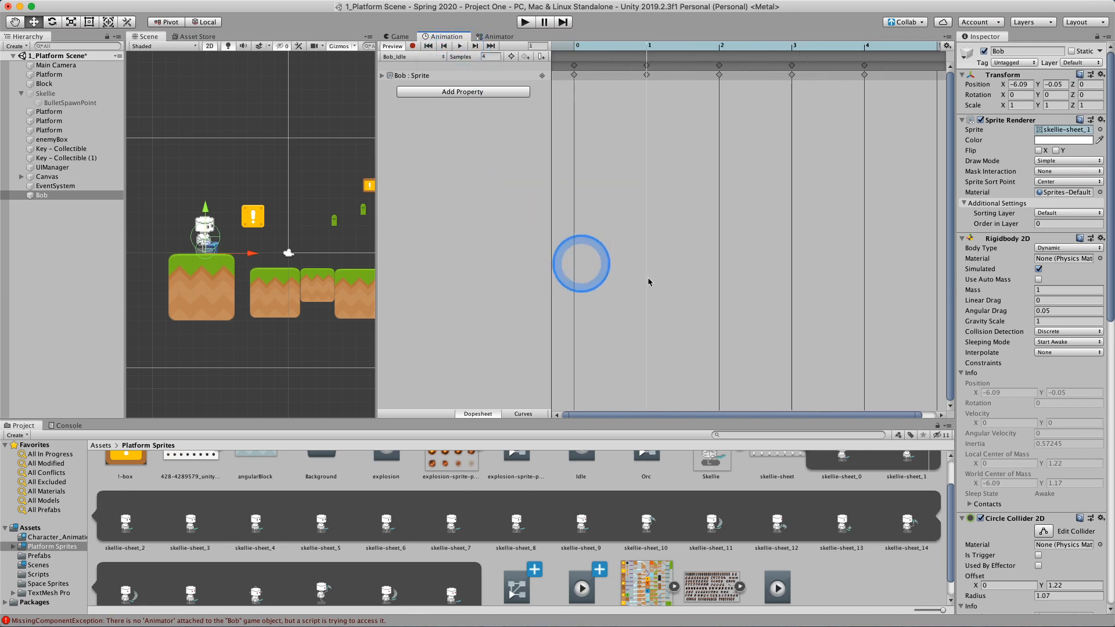
# Step: Switch to the Bob_Walk clip and add sprites skellie-sheet_5 through skellie-sheet_8 as keyframes starting at frame 0
pyautogui.click(426, 58)
pyautogui.click(406, 65)
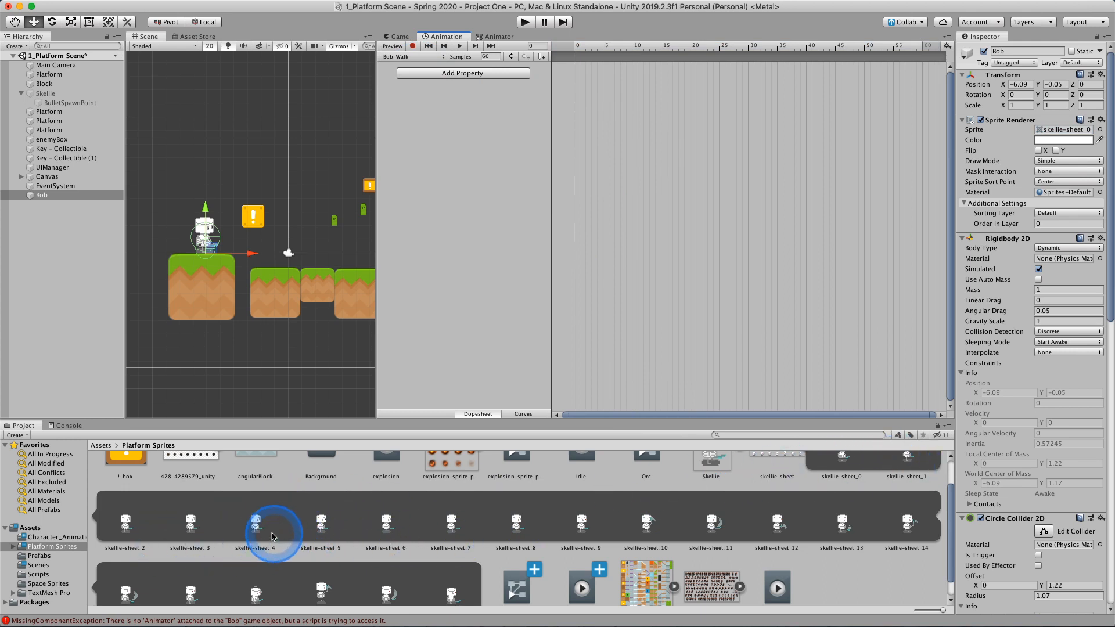
pyautogui.click(323, 533)
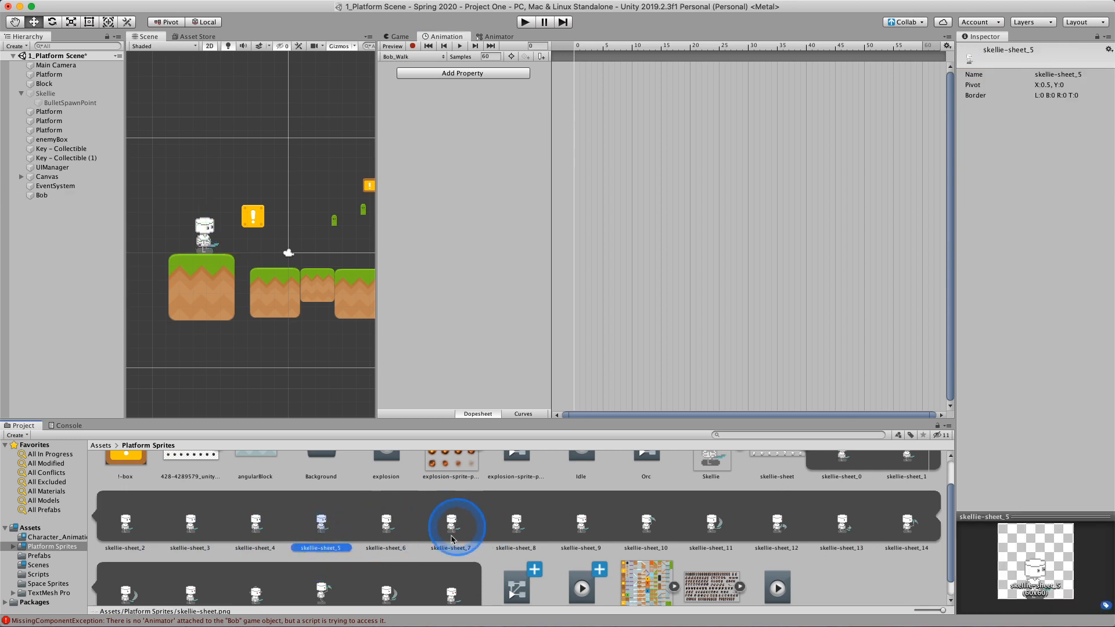
pyautogui.keyDown('shift'); pyautogui.click(515, 527); pyautogui.keyUp('shift')
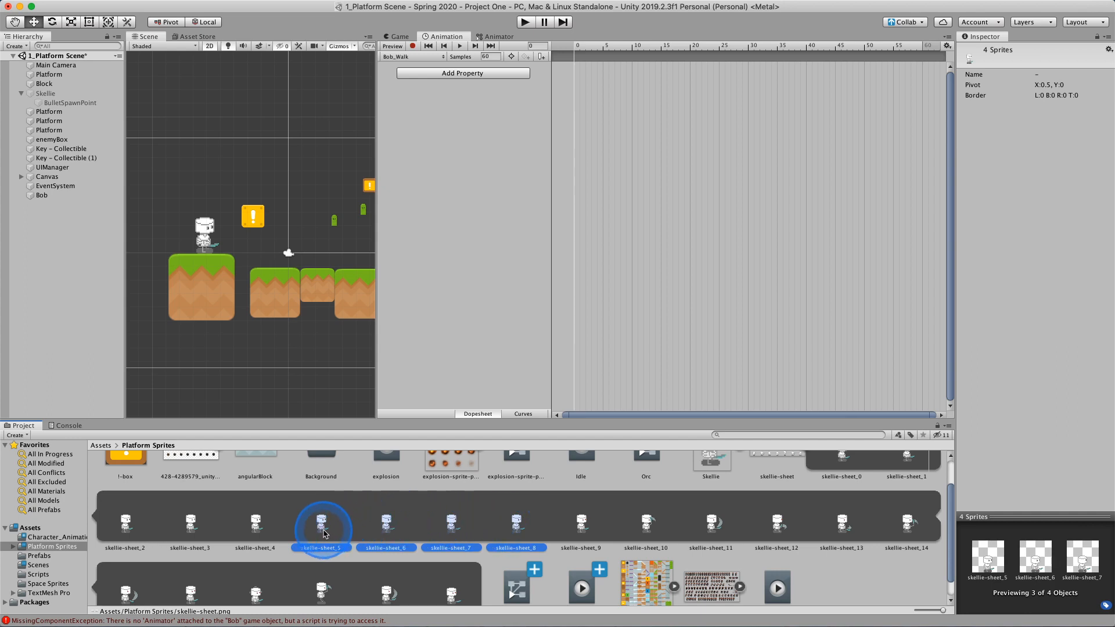
pyautogui.moveTo(326, 531); pyautogui.dragTo(574, 92)
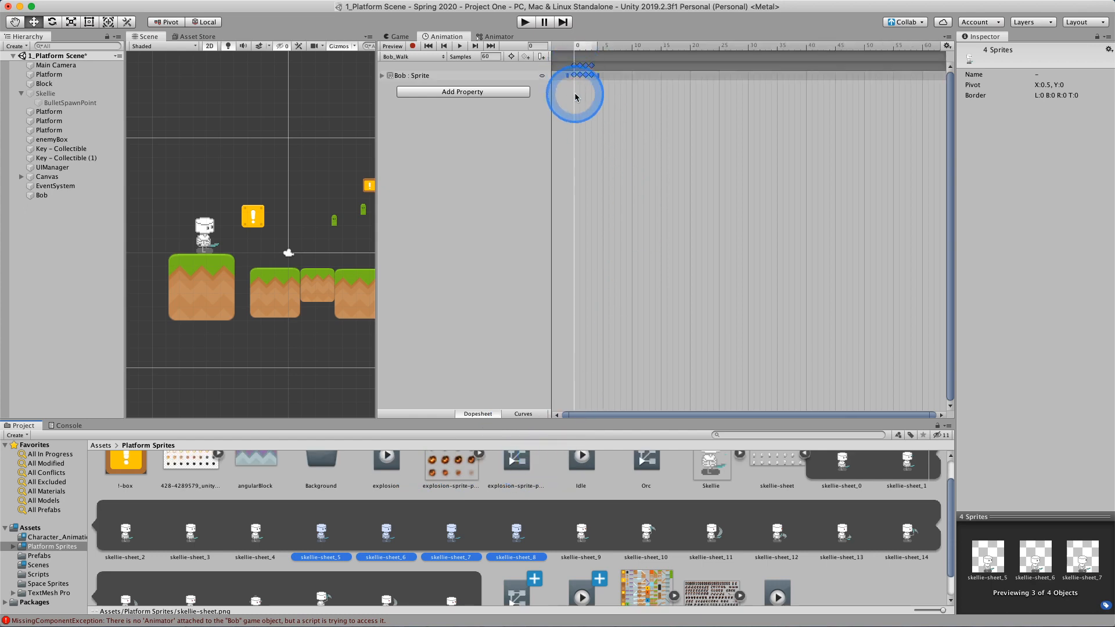
# Step: Set the Bob_Walk sample rate to 5 and preview the walk clip on Bob
pyautogui.scroll(5, 600, 147)
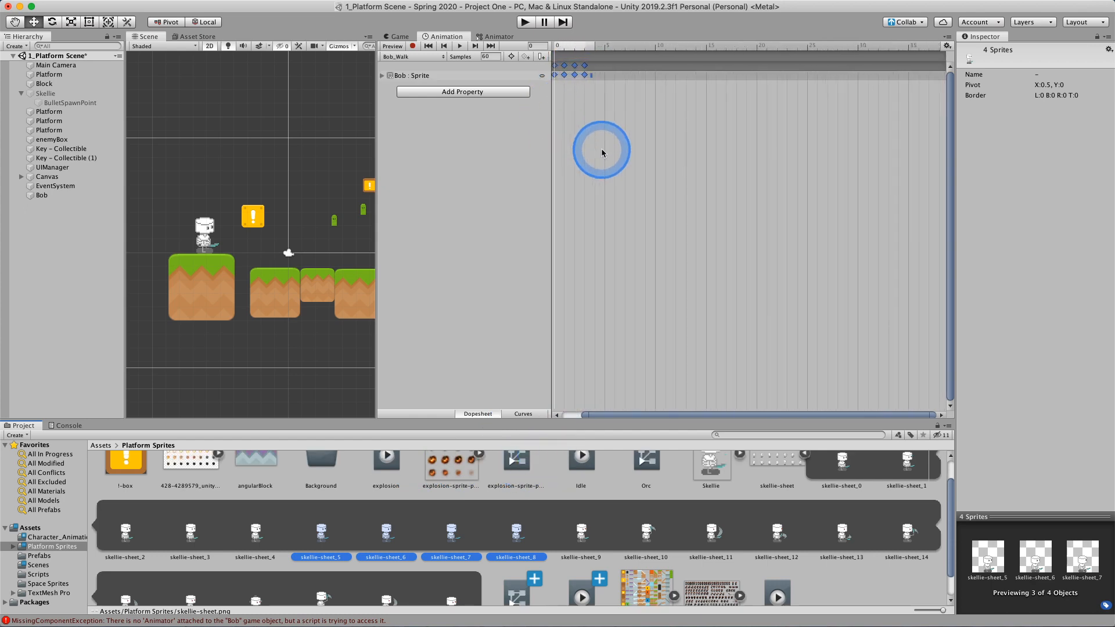
pyautogui.moveTo(825, 416); pyautogui.dragTo(616, 416)
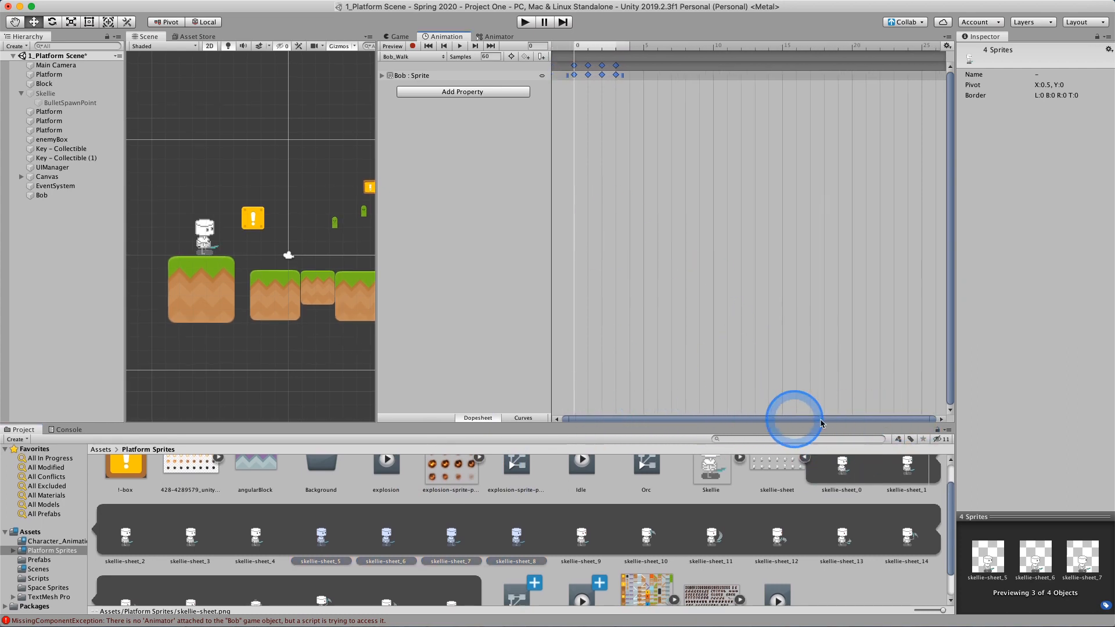
pyautogui.scroll(8, 601, 68)
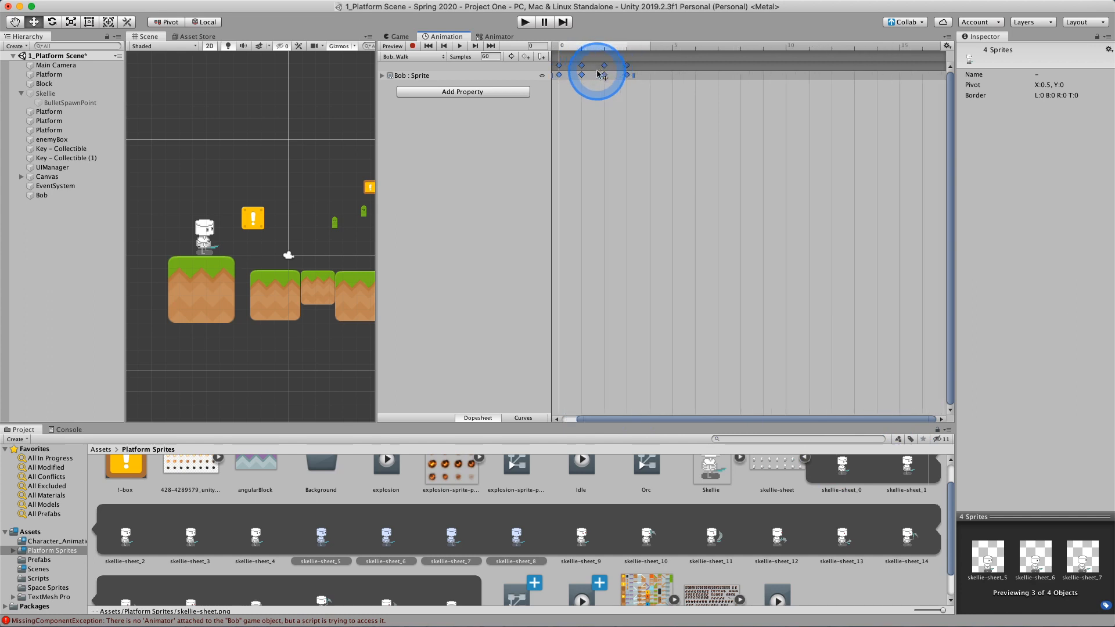
pyautogui.scroll(3, 598, 74)
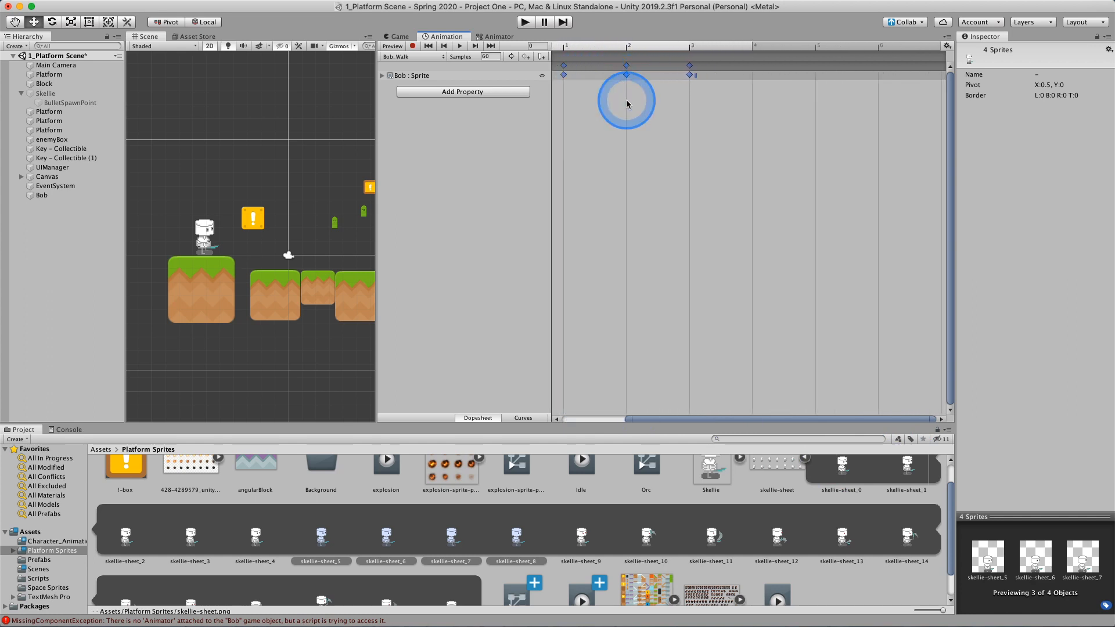
pyautogui.moveTo(753, 422); pyautogui.dragTo(585, 418)
pyautogui.click(497, 56)
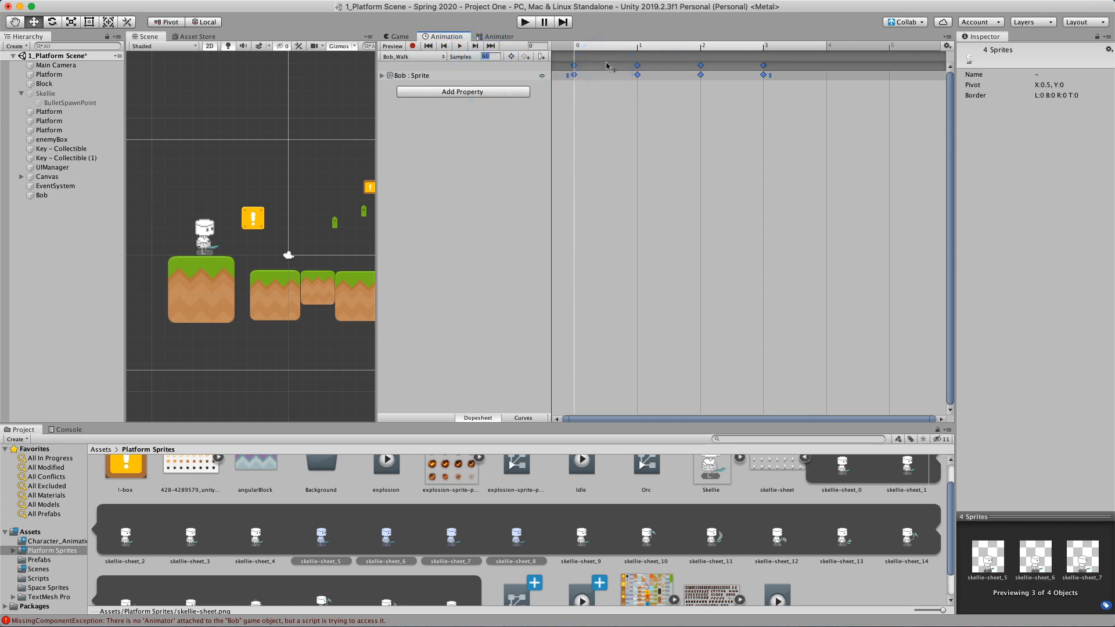
pyautogui.write('5')
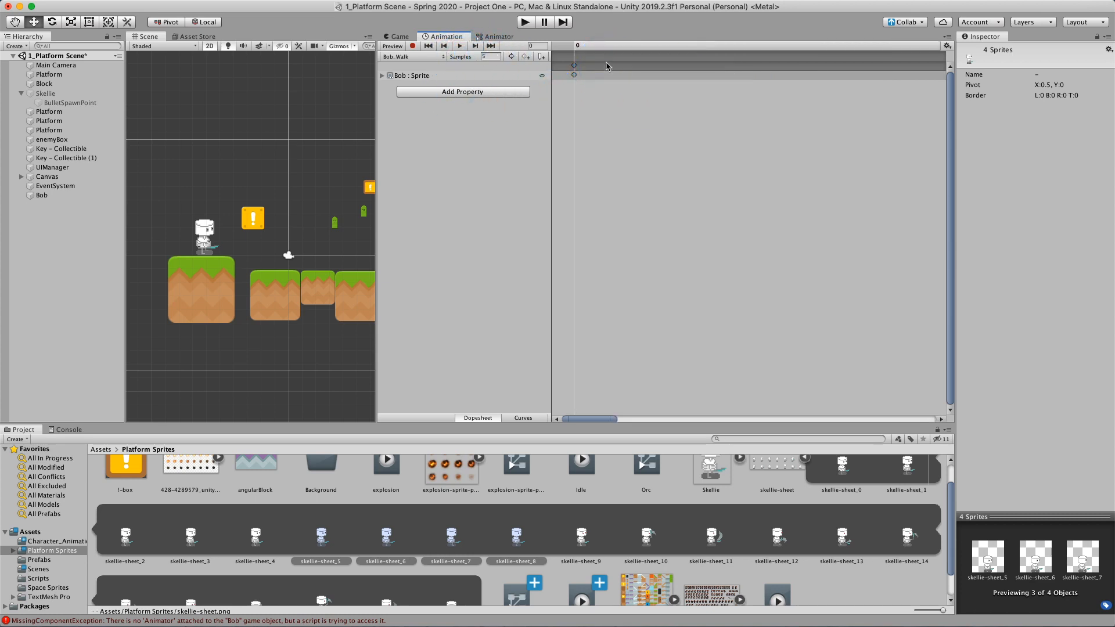
pyautogui.scroll(-5, 612, 115)
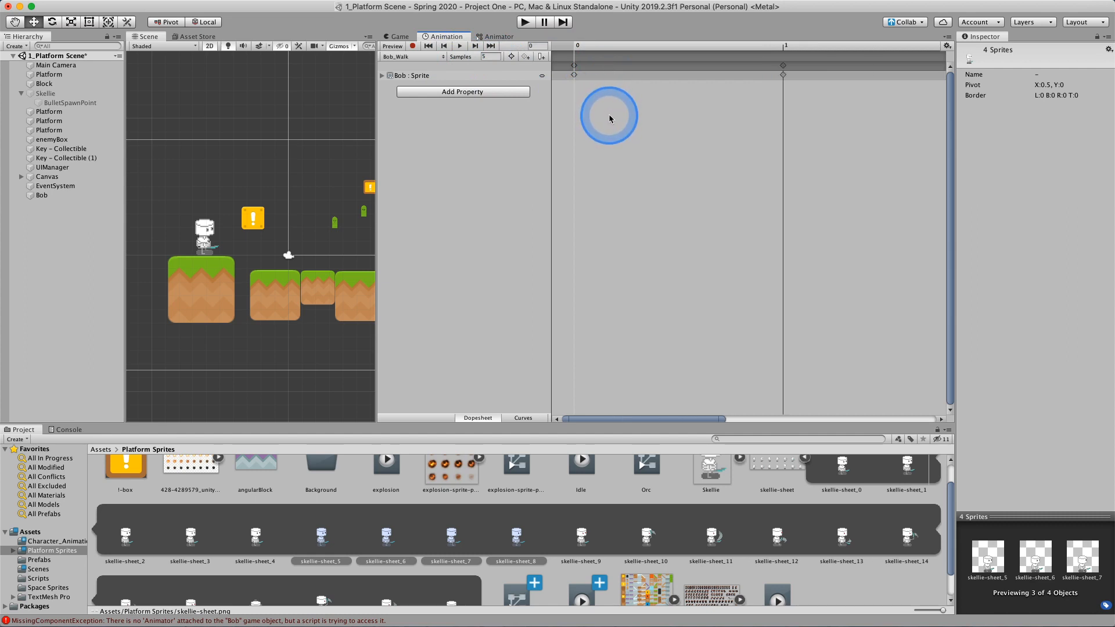
pyautogui.scroll(-4, 609, 119)
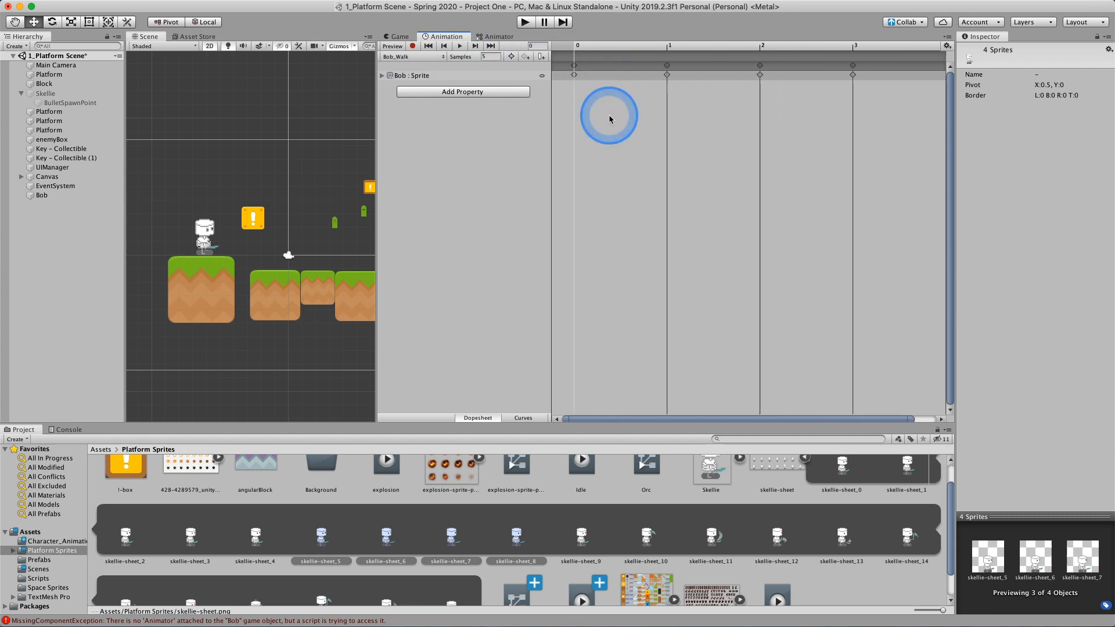
pyautogui.click(462, 48)
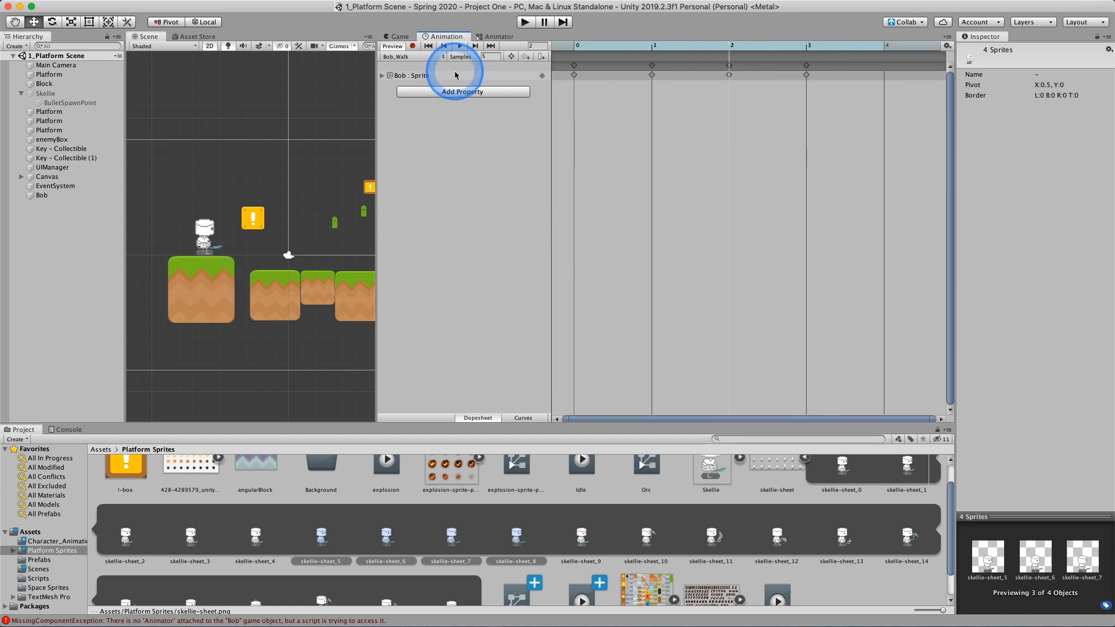
# Step: Examine Bob's Animator component and locate its assigned controller asset in the Character_Animations folder
pyautogui.click(58, 195)
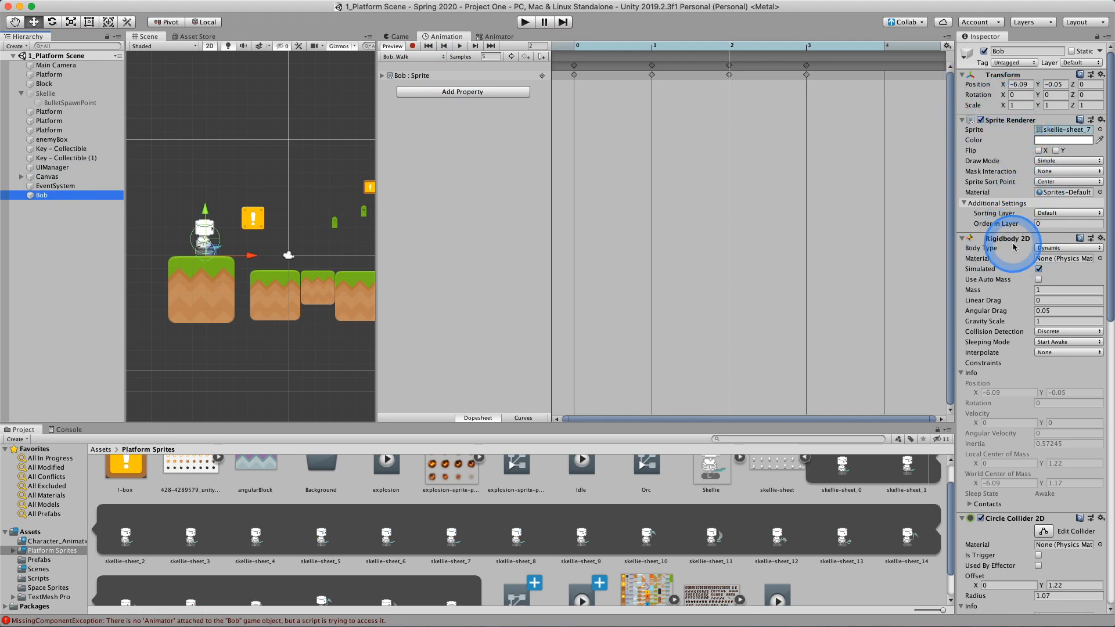
pyautogui.scroll(-10, 1022, 249)
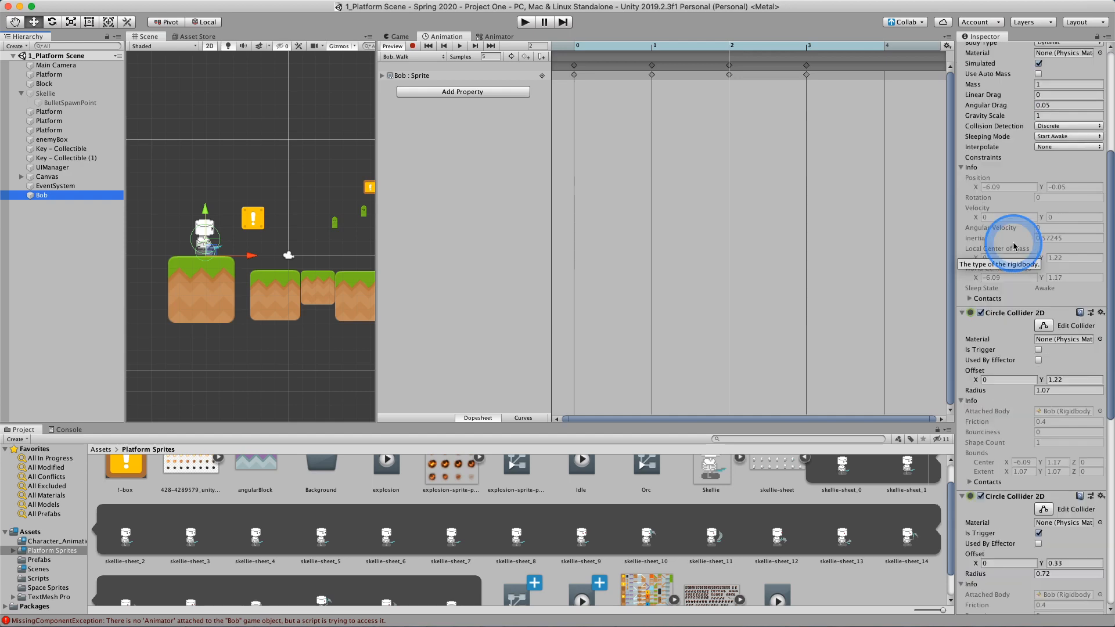
pyautogui.scroll(-8, 1045, 261)
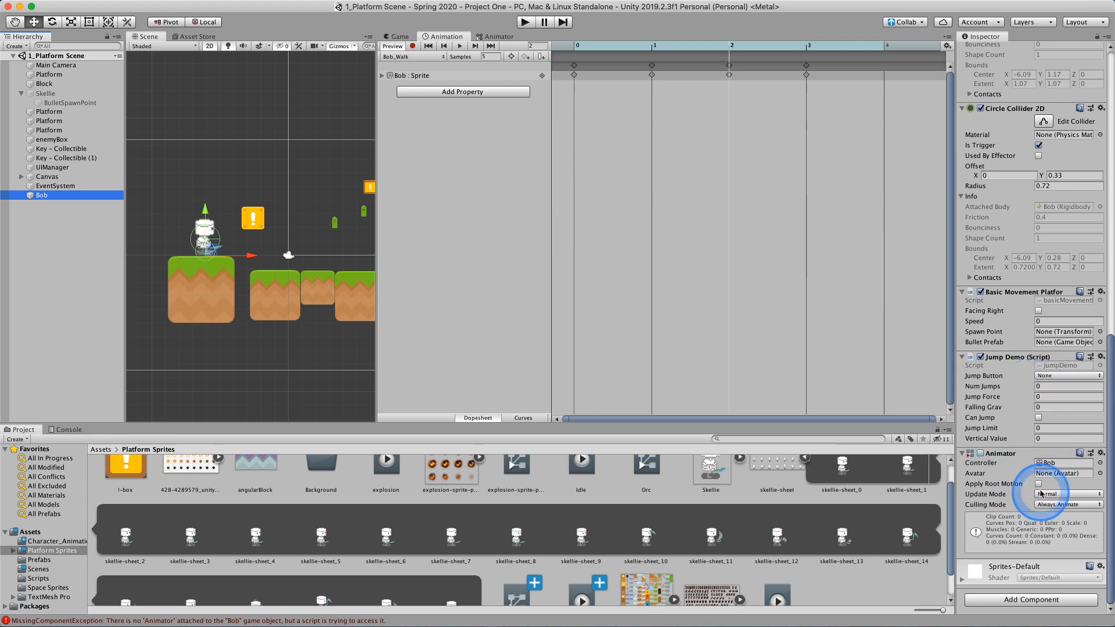
pyautogui.click(1043, 463)
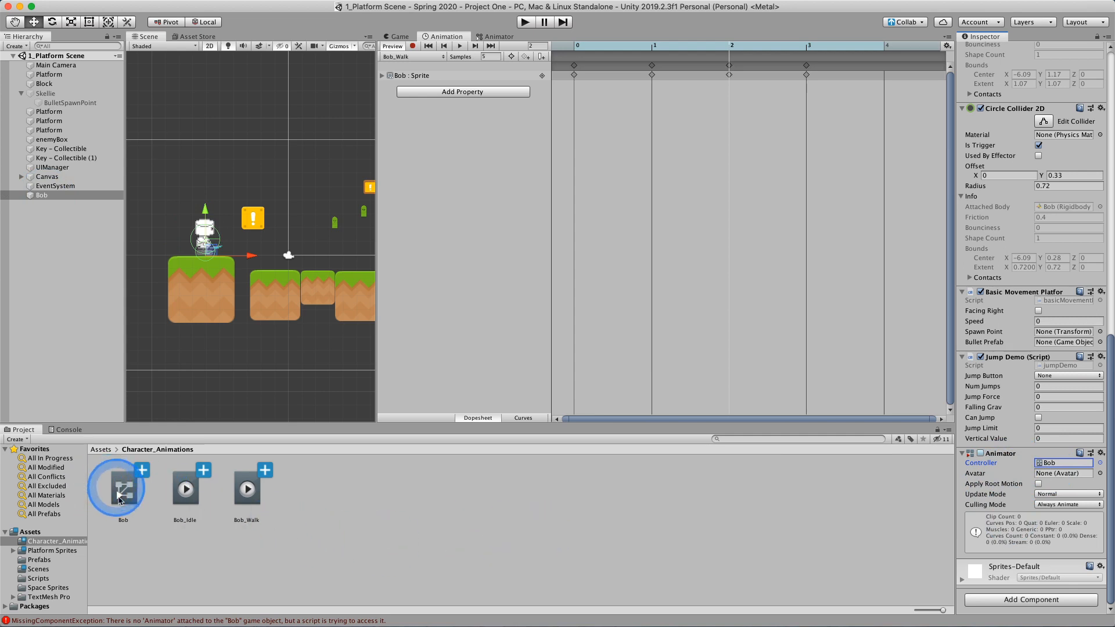
pyautogui.click(30, 531)
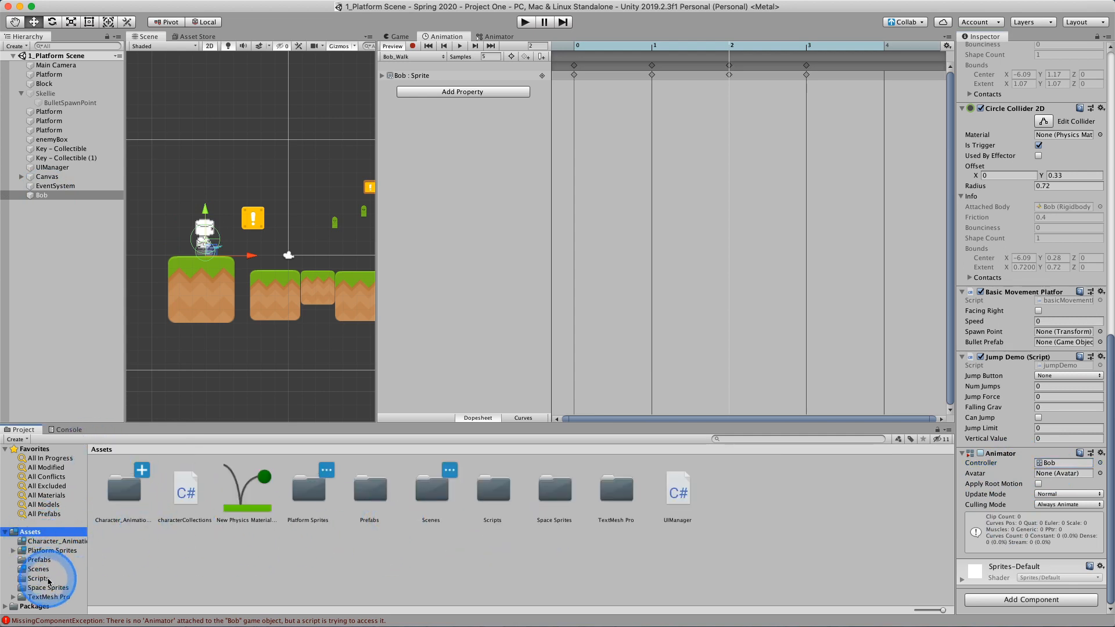
pyautogui.click(742, 441)
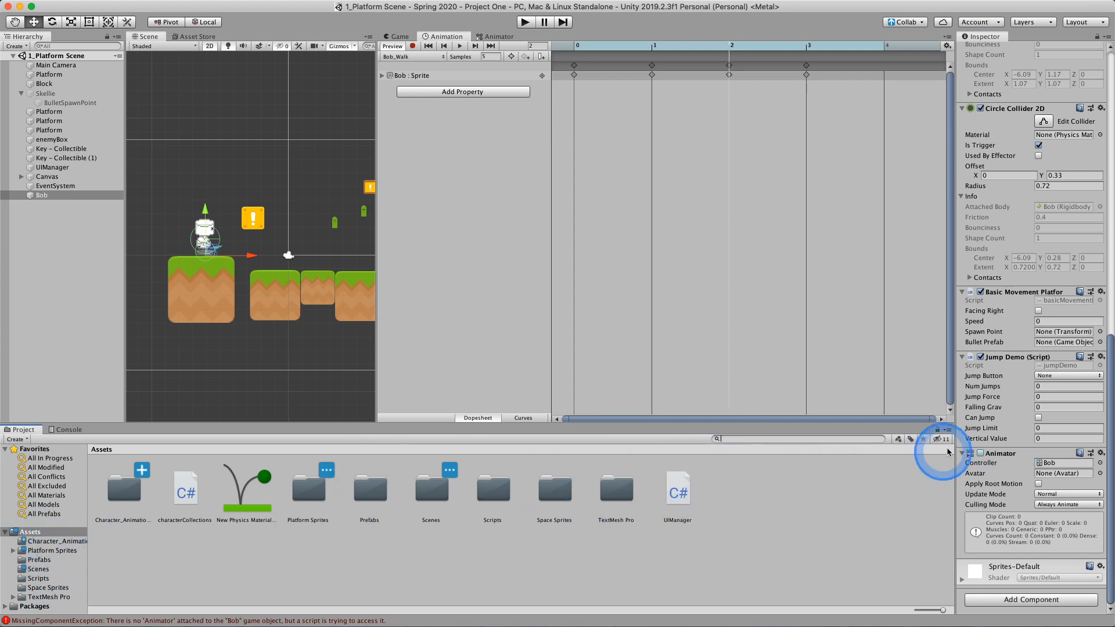
pyautogui.click(1062, 463)
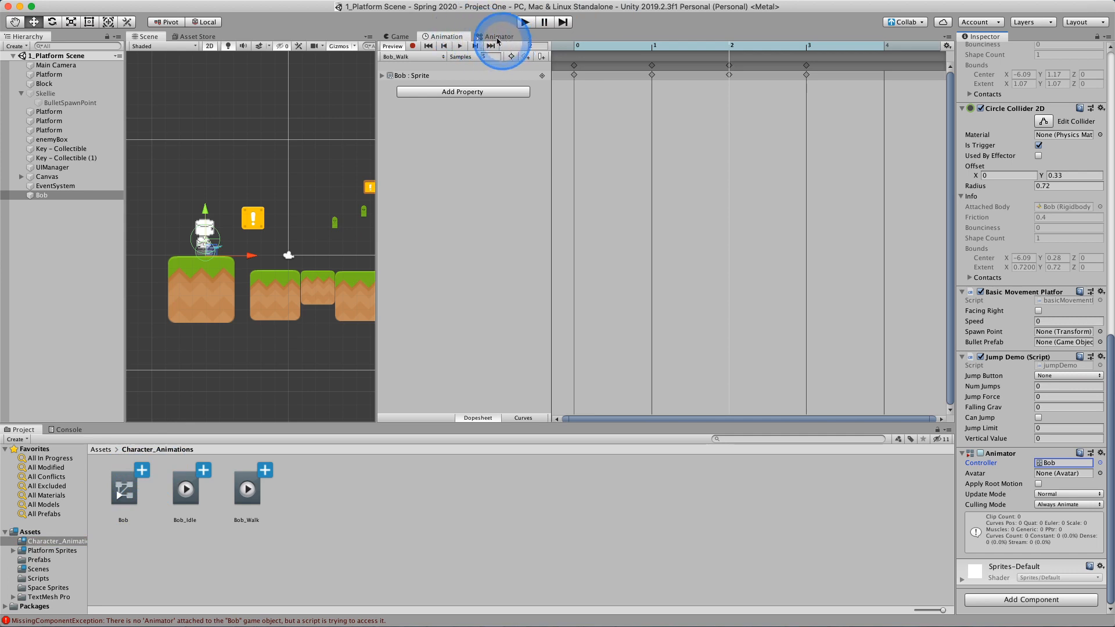
# Step: Open Bob's Animator controller graph and align the Bob_Idle state beside Any State and Bob_Walk beside Entry
pyautogui.click(52, 195)
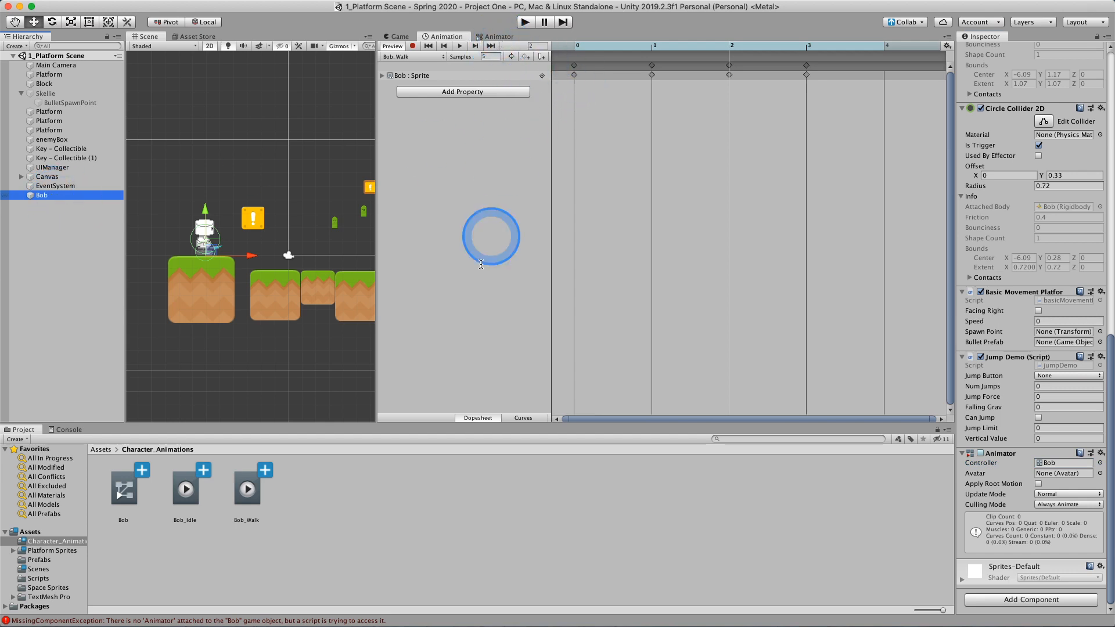
pyautogui.scroll(-2, 758, 289)
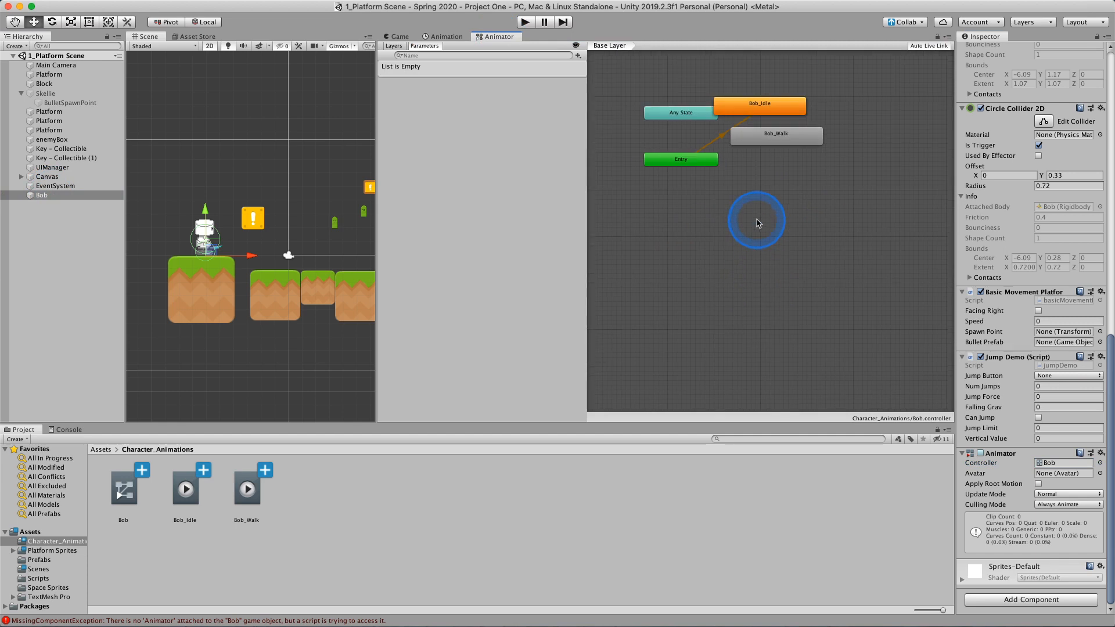
pyautogui.moveTo(775, 147); pyautogui.dragTo(783, 172)
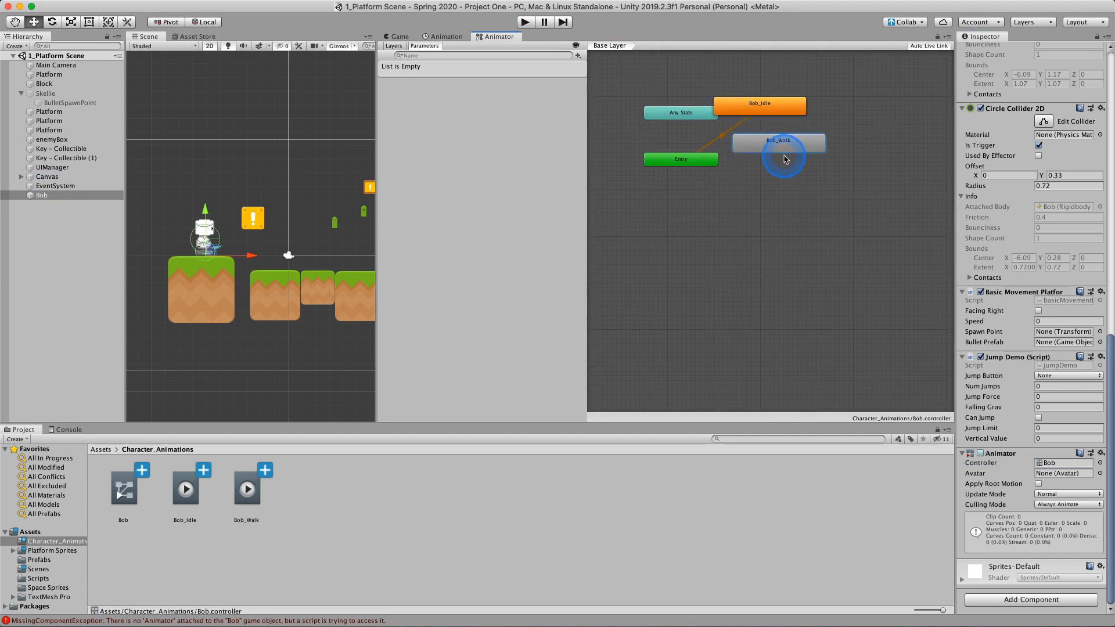
pyautogui.moveTo(769, 107); pyautogui.dragTo(793, 120)
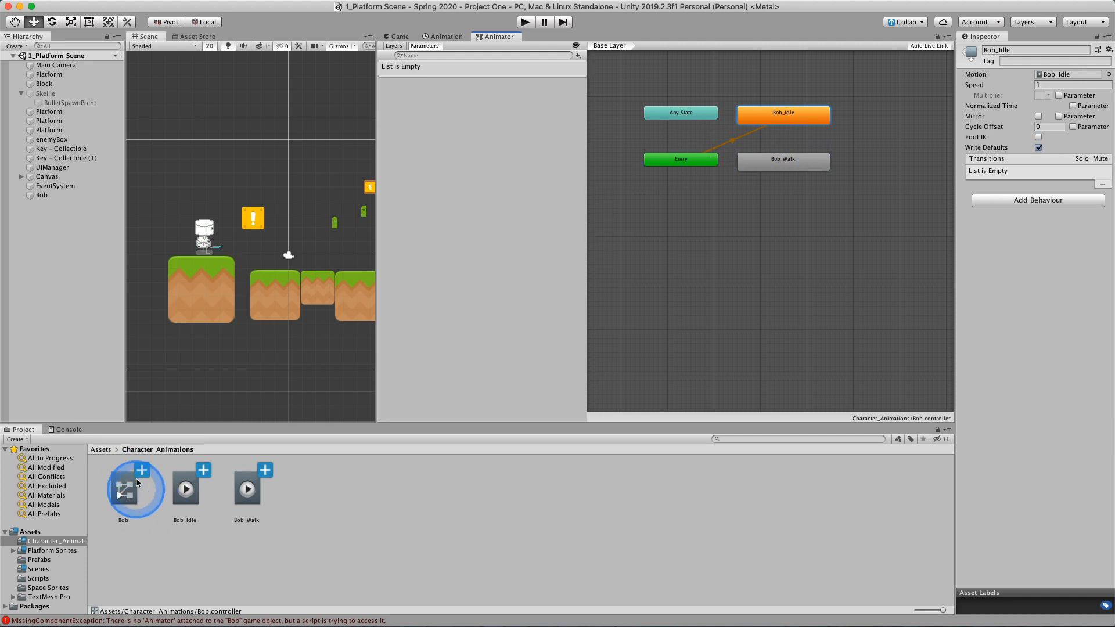
# Step: Move the Any State and Entry nodes slightly farther away from the Bob_Idle and Bob_Walk states
pyautogui.click(692, 188)
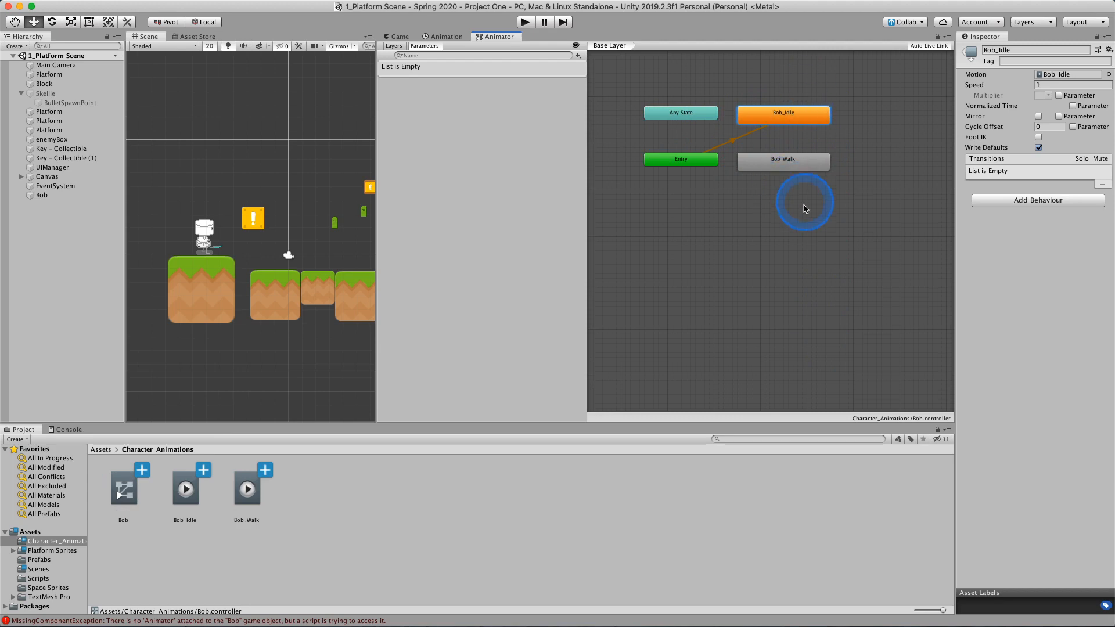
pyautogui.moveTo(674, 114); pyautogui.dragTo(658, 113)
pyautogui.moveTo(690, 162); pyautogui.dragTo(680, 160)
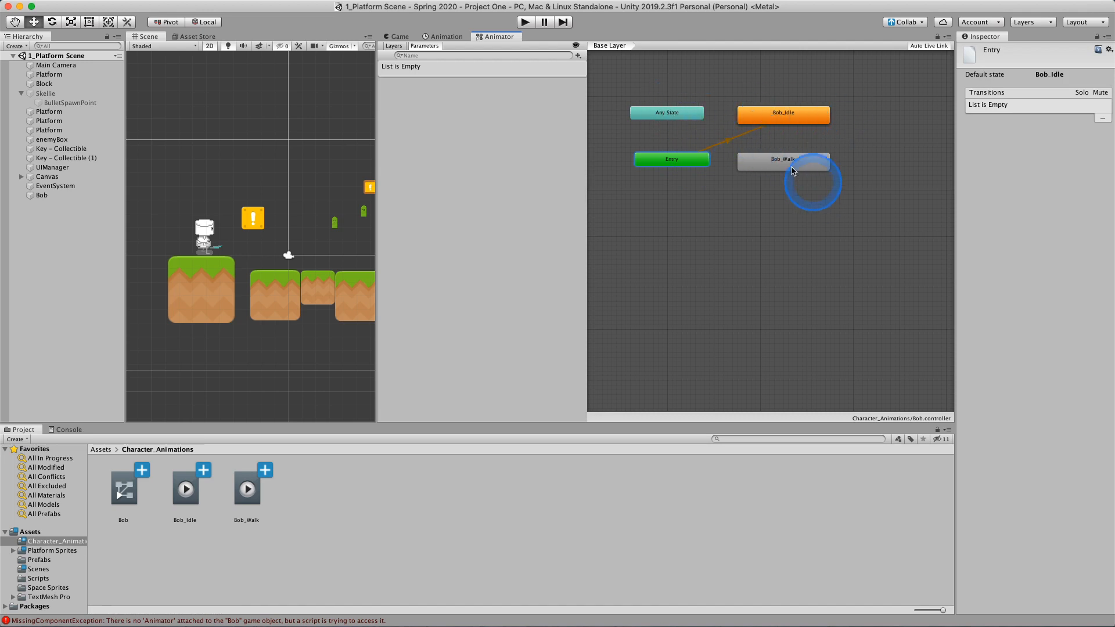
# Step: Examine the settings and available state commands of Bob_Idle and Bob_Walk without changing either state
pyautogui.click(795, 119)
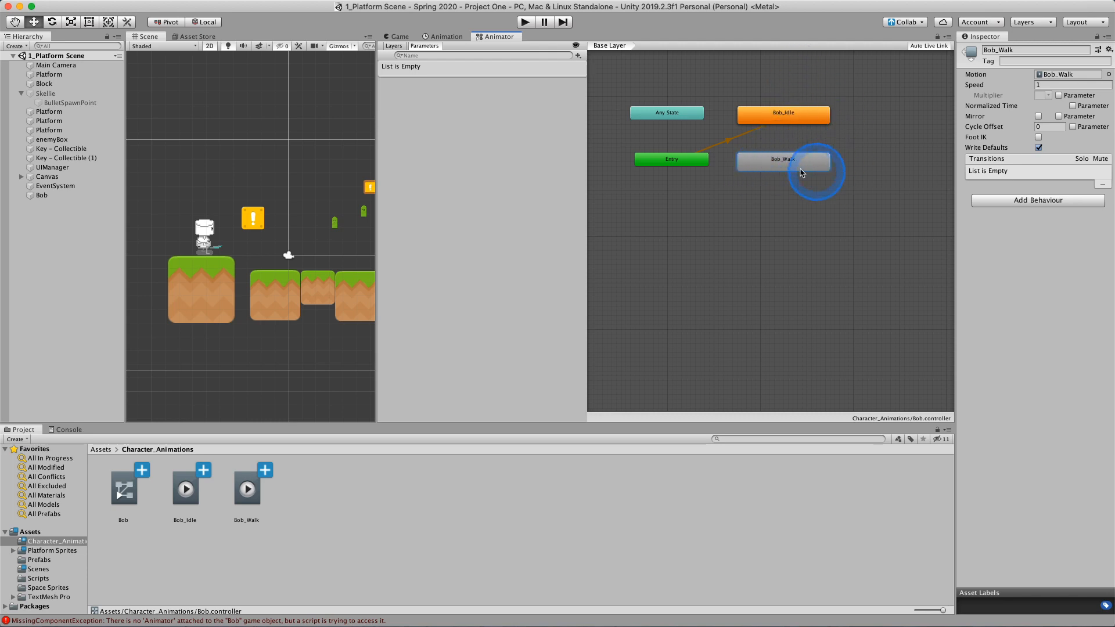
pyautogui.rightClick(804, 116)
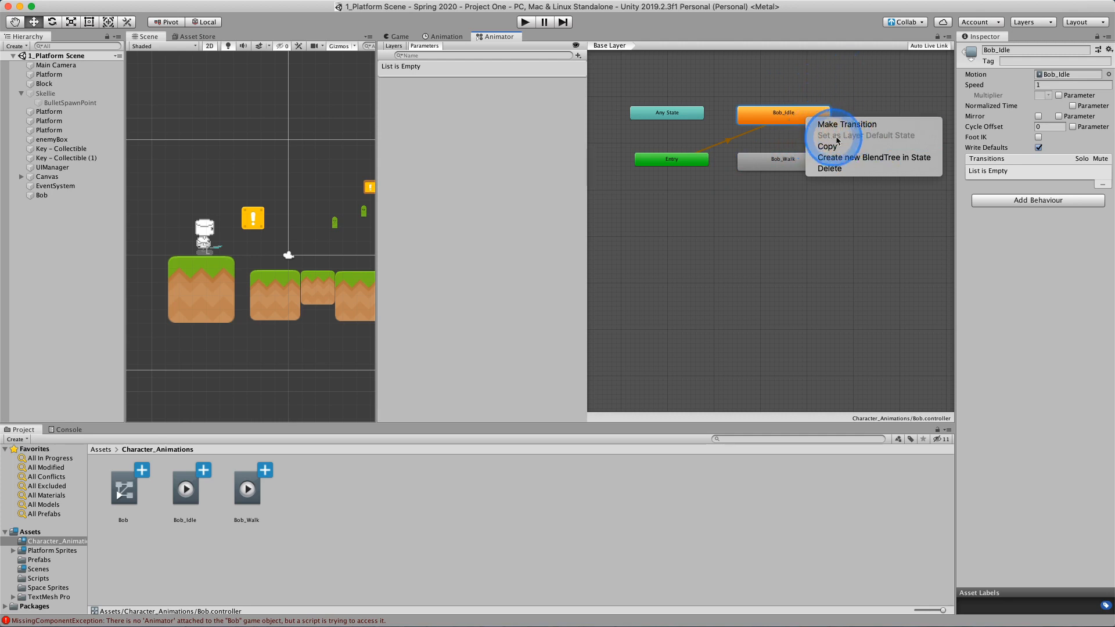
pyautogui.click(885, 83)
pyautogui.click(789, 165)
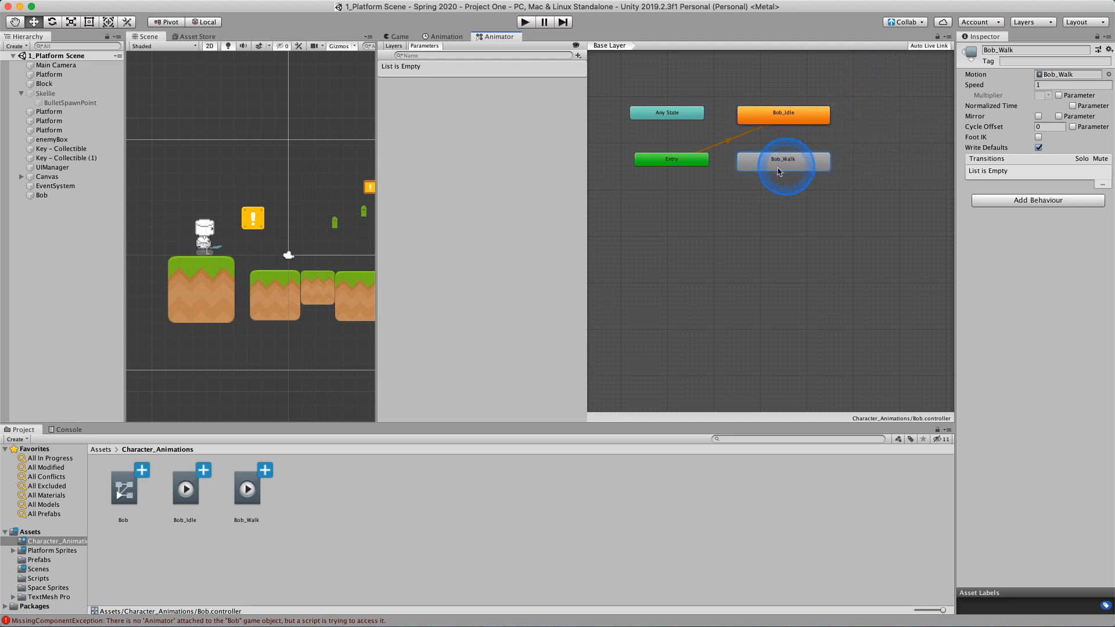
pyautogui.rightClick(779, 167)
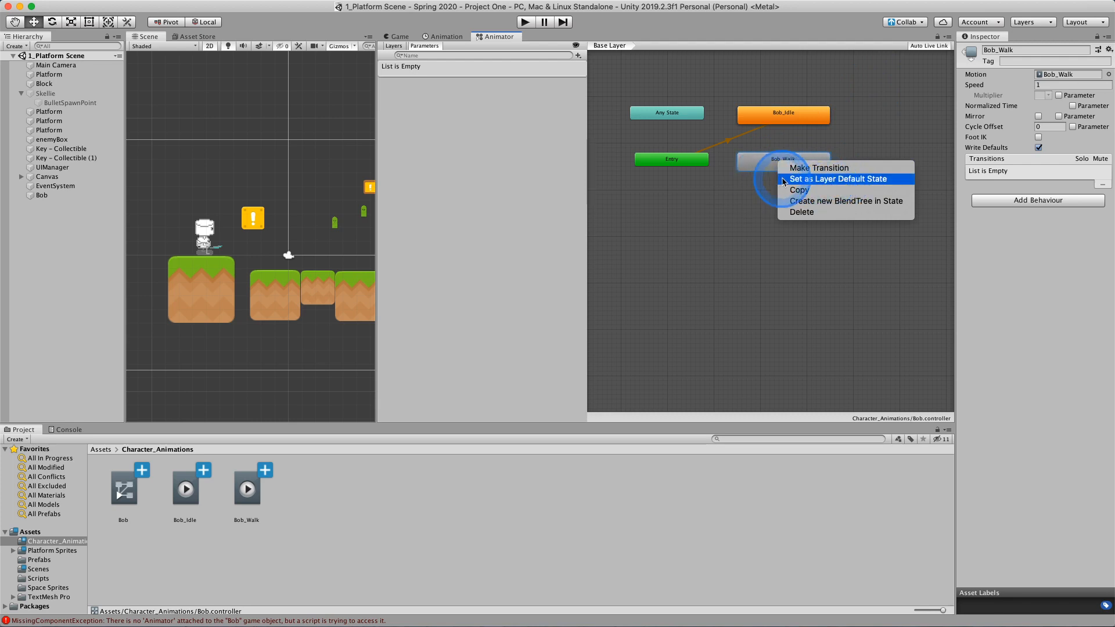
pyautogui.click(886, 111)
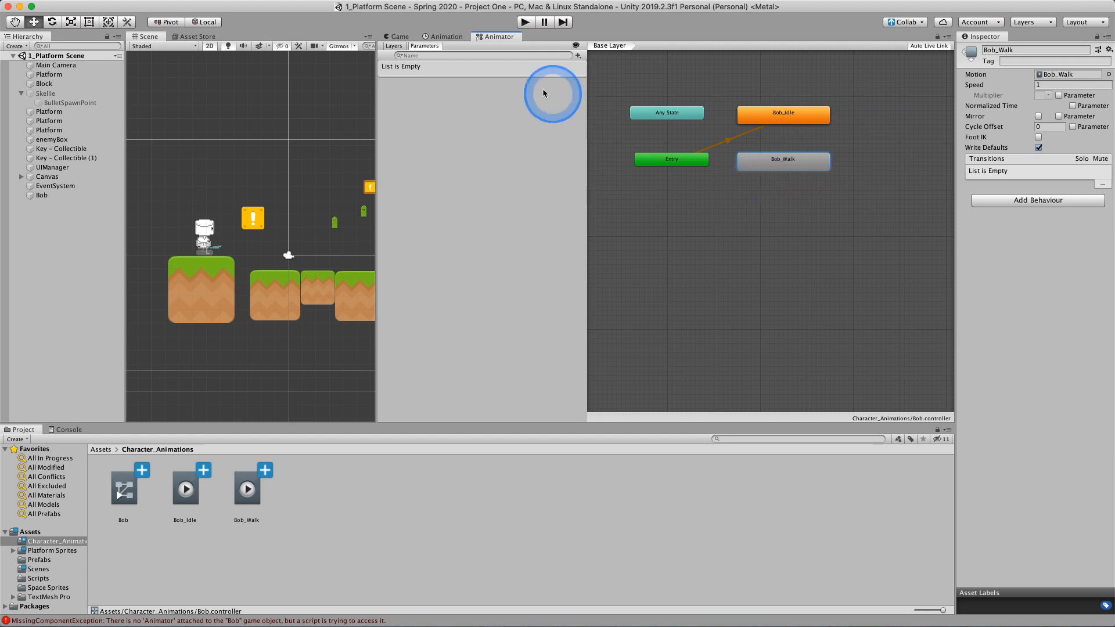
# Step: Run the scene, check which state is active in Bob's Animator graph, and stop playback
pyautogui.click(527, 26)
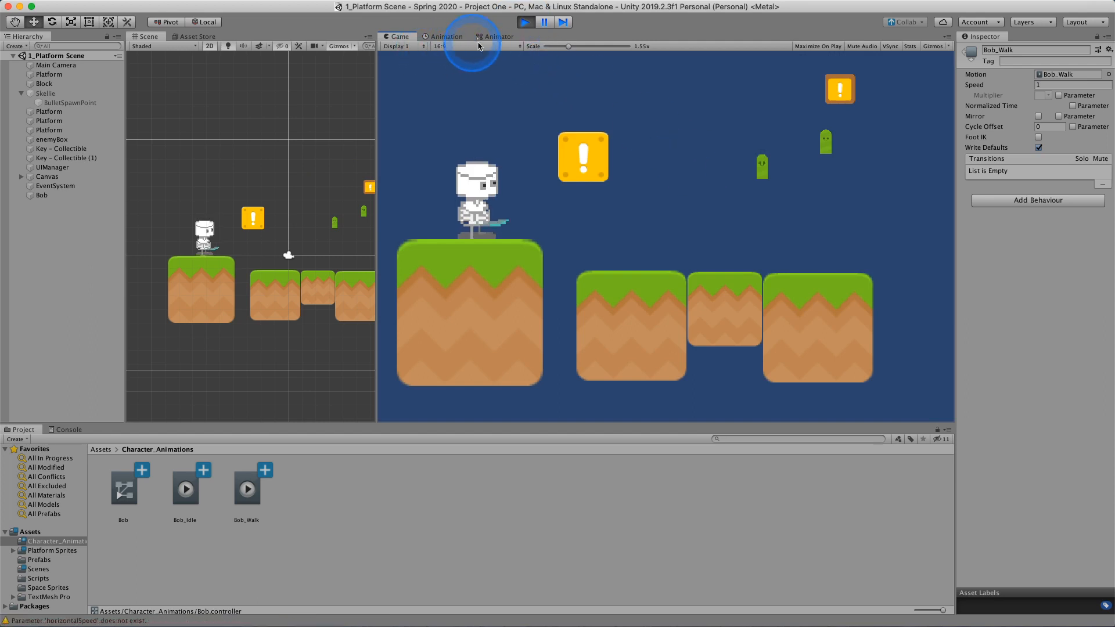
pyautogui.click(496, 37)
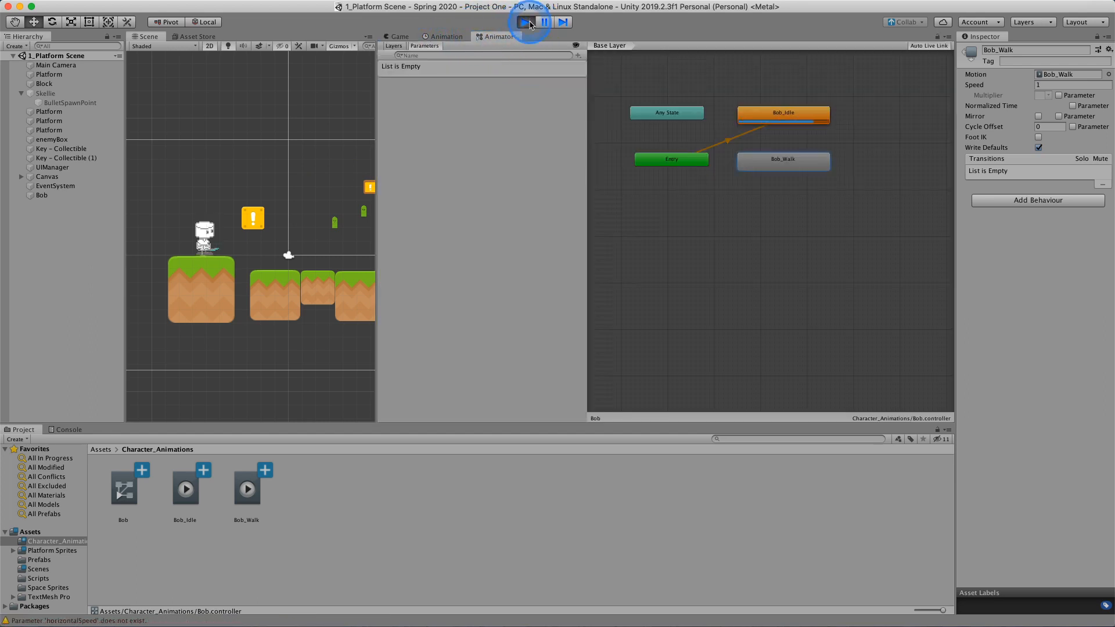
pyautogui.click(527, 22)
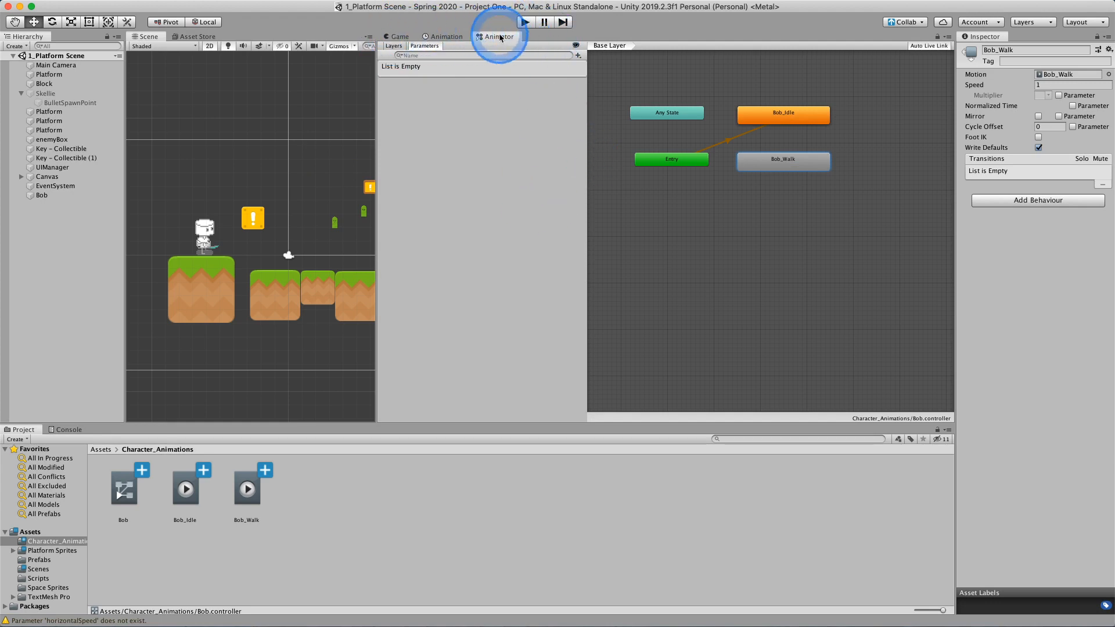
# Step: Dock the Animator panel beneath the Game view with a larger graph area, and place the Exit node directly below Entry
pyautogui.moveTo(499, 39); pyautogui.dragTo(610, 368)
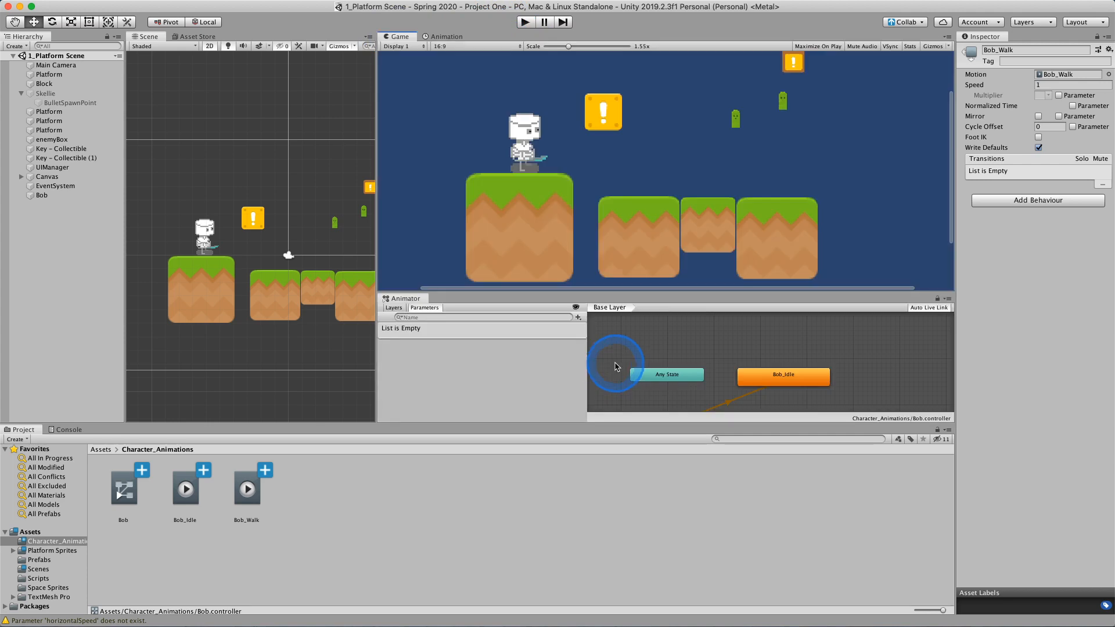
pyautogui.moveTo(579, 293); pyautogui.dragTo(581, 205)
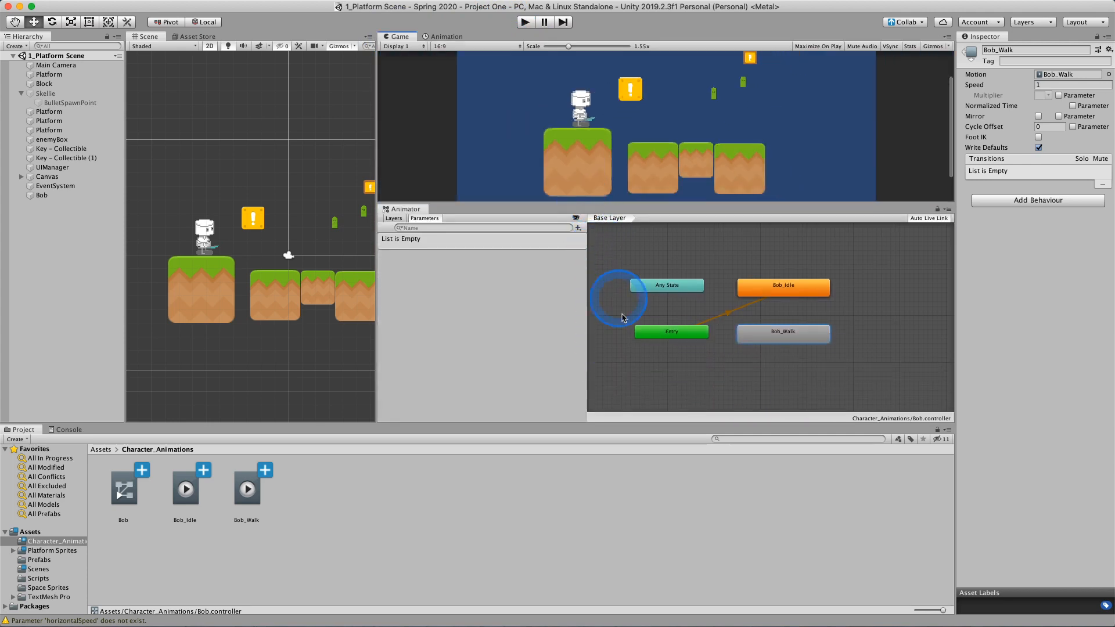
pyautogui.moveTo(587, 306); pyautogui.dragTo(510, 308)
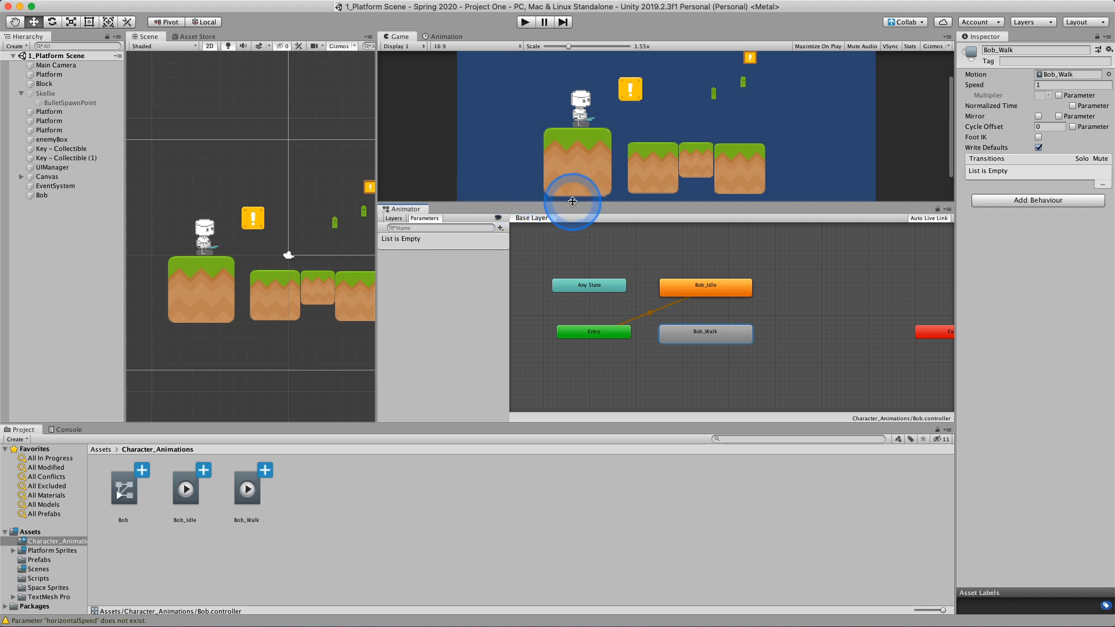
pyautogui.moveTo(573, 202); pyautogui.dragTo(569, 188)
pyautogui.moveTo(951, 320); pyautogui.dragTo(596, 369)
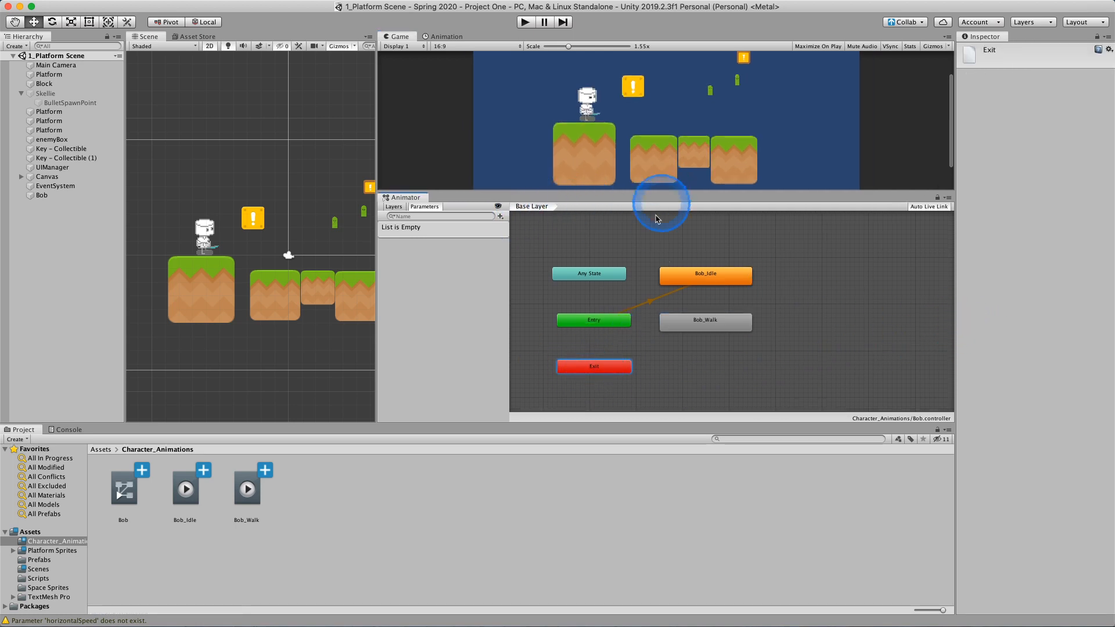
# Step: Run the scene and compare the active state in the graph with the Bob_Idle clip's keyframes, stopping playback when done
pyautogui.click(524, 22)
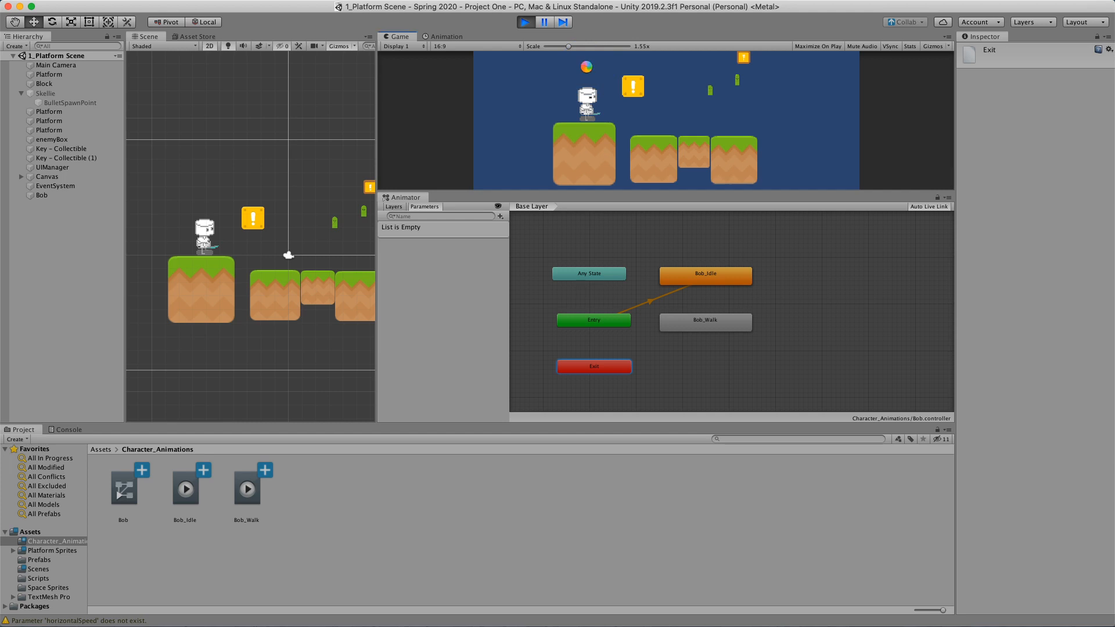
pyautogui.click(536, 29)
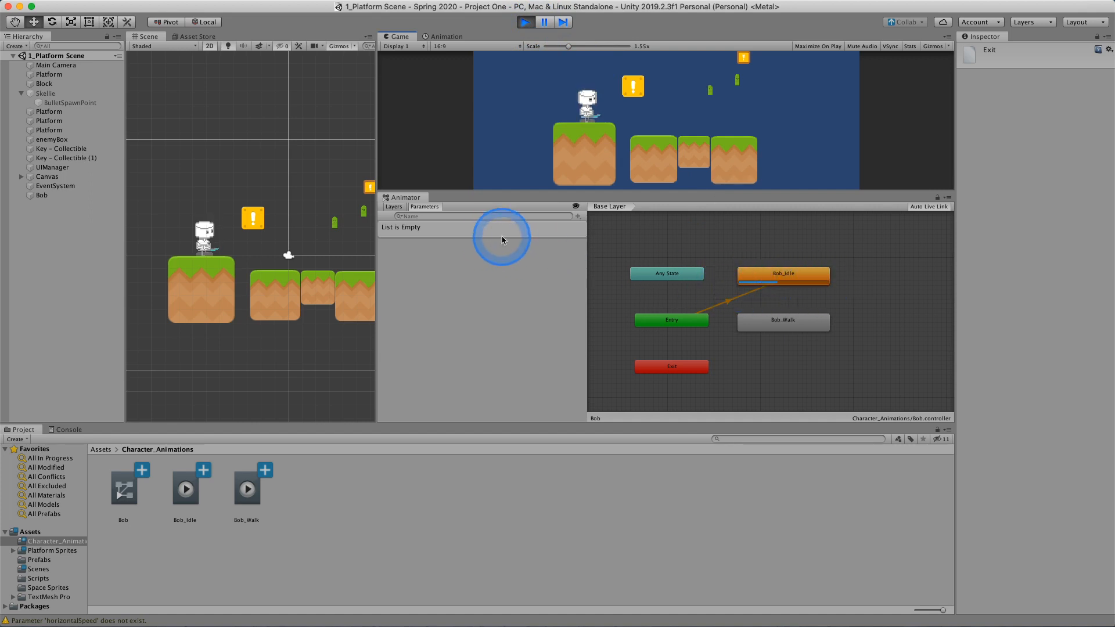
pyautogui.click(442, 36)
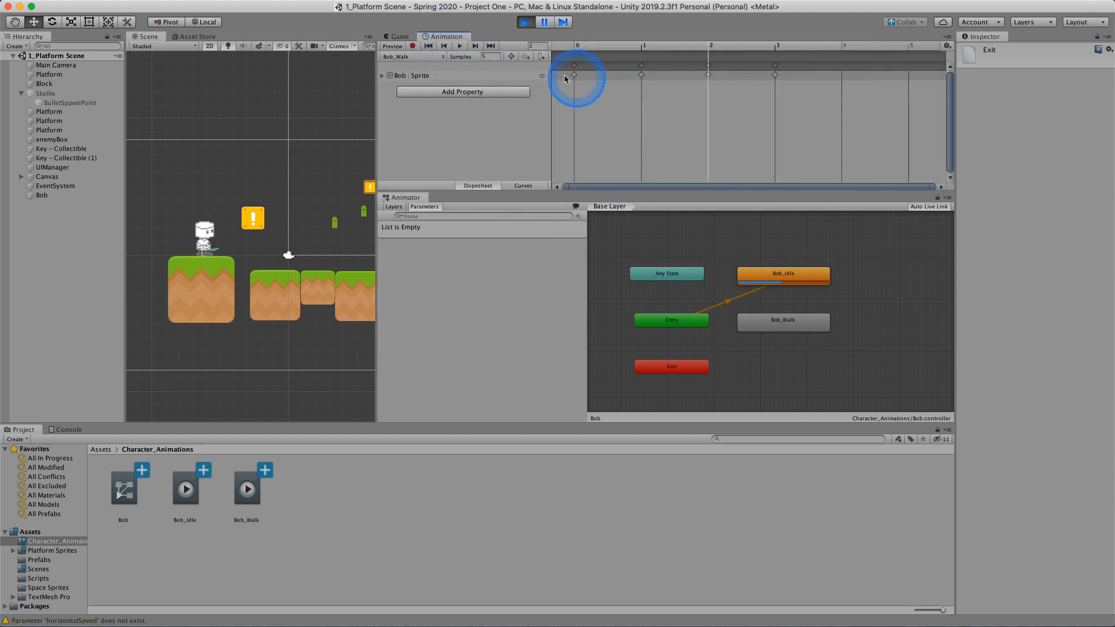
pyautogui.scroll(-2, 615, 152)
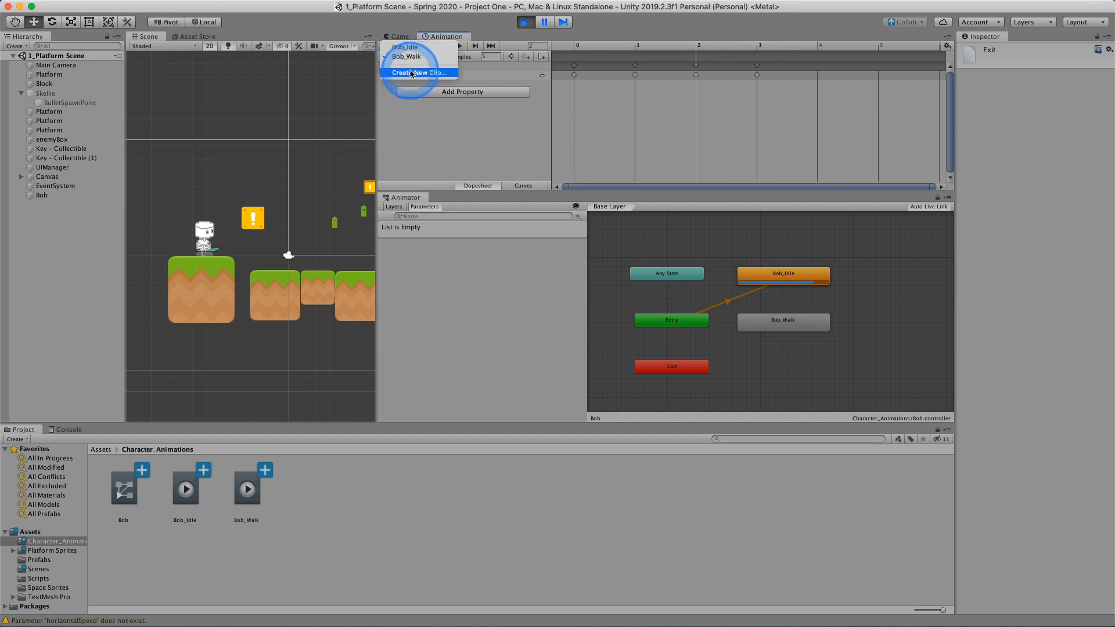
pyautogui.click(404, 47)
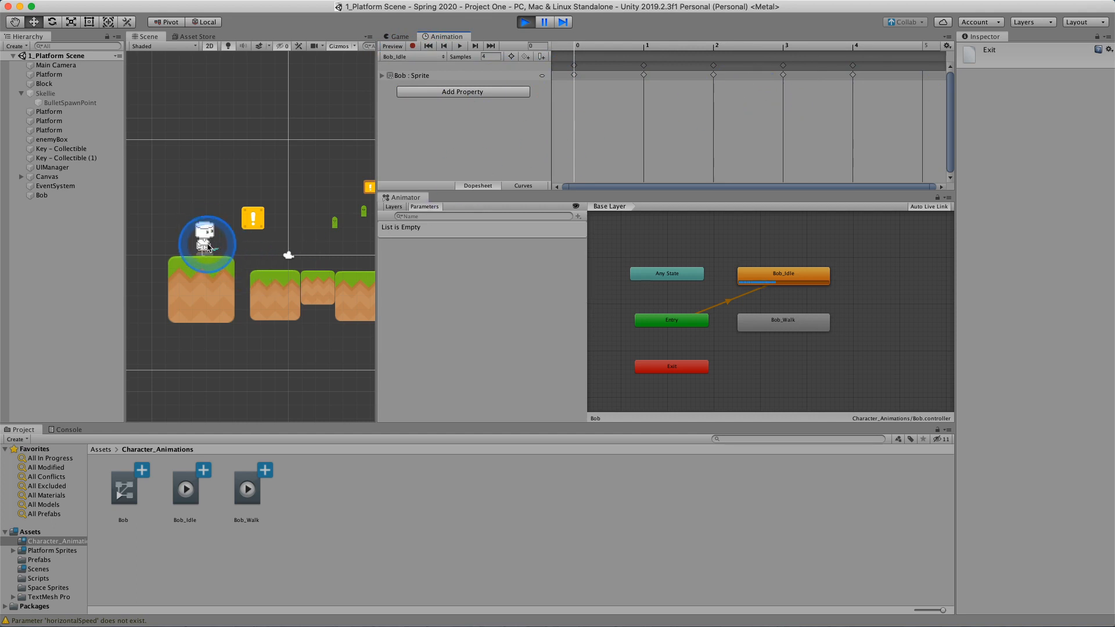
pyautogui.click(527, 25)
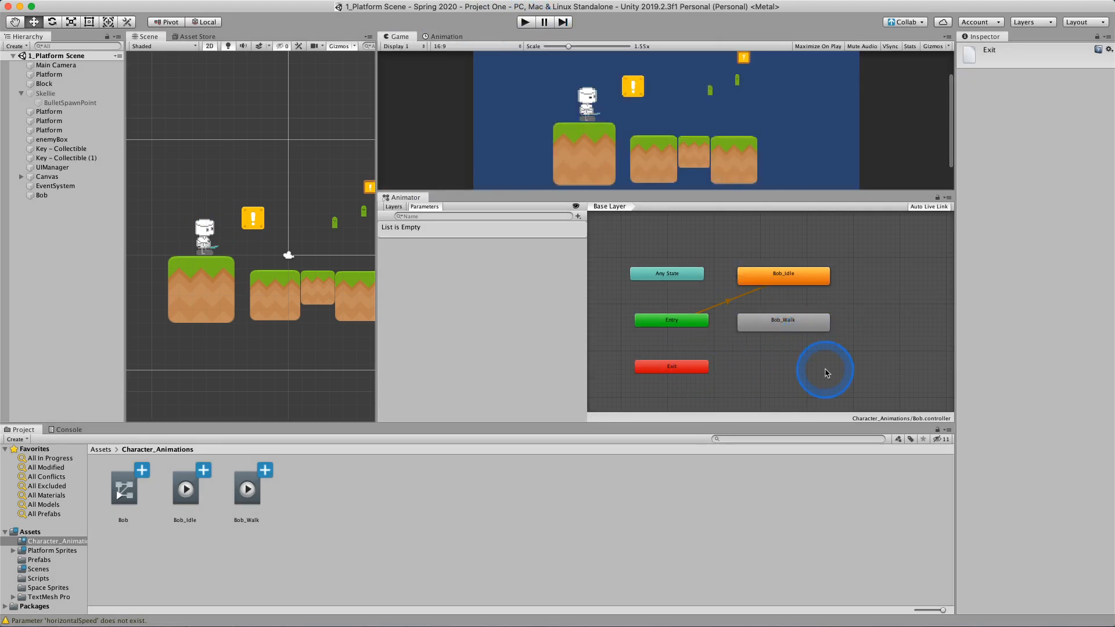
# Step: Select the Bob_Walk state and examine the layout of all states in Bob's controller graph
pyautogui.moveTo(861, 351); pyautogui.dragTo(804, 328)
pyautogui.moveTo(885, 335); pyautogui.dragTo(816, 381)
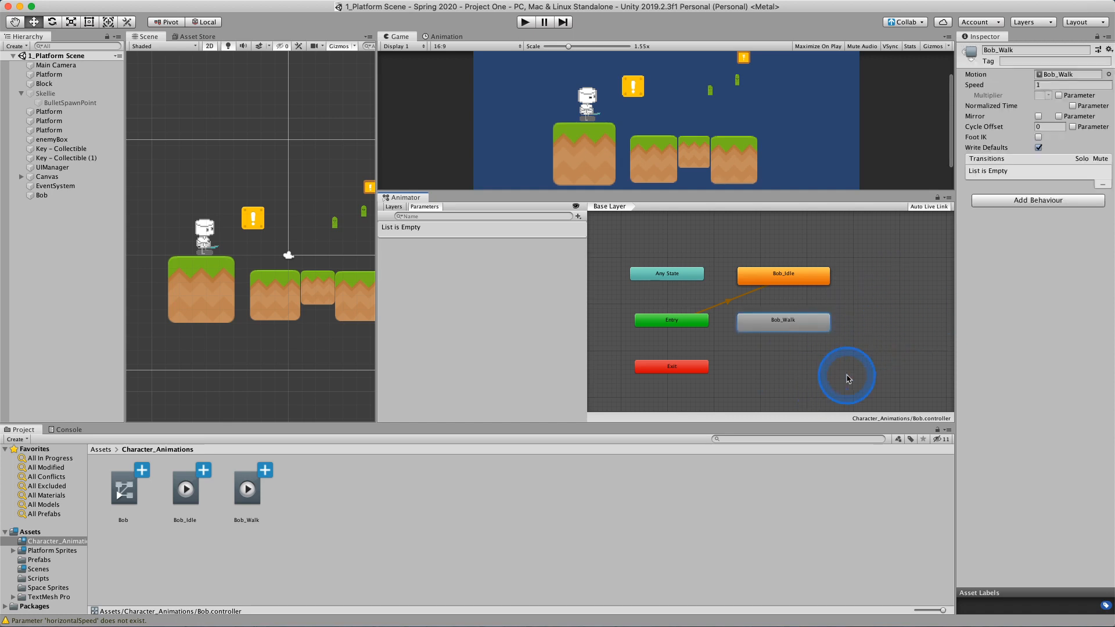
pyautogui.moveTo(804, 365); pyautogui.dragTo(802, 340, button='middle')
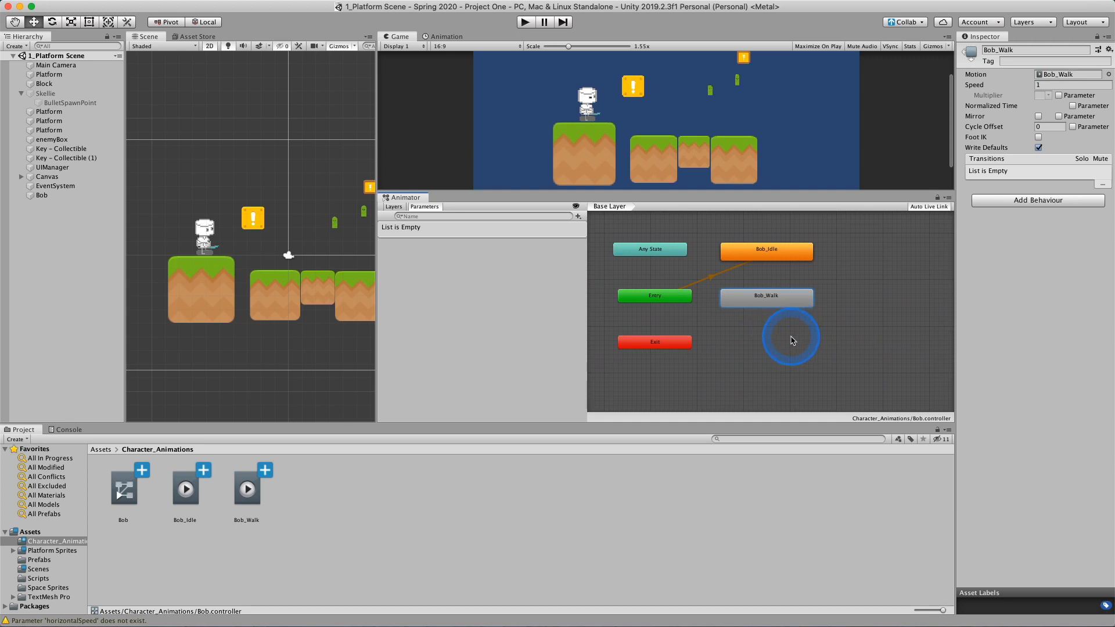
pyautogui.moveTo(827, 347)
pyautogui.mouseDown(button='middle')
pyautogui.moveTo(786, 326)
pyautogui.moveTo(849, 353)
pyautogui.mouseUp(button='middle')
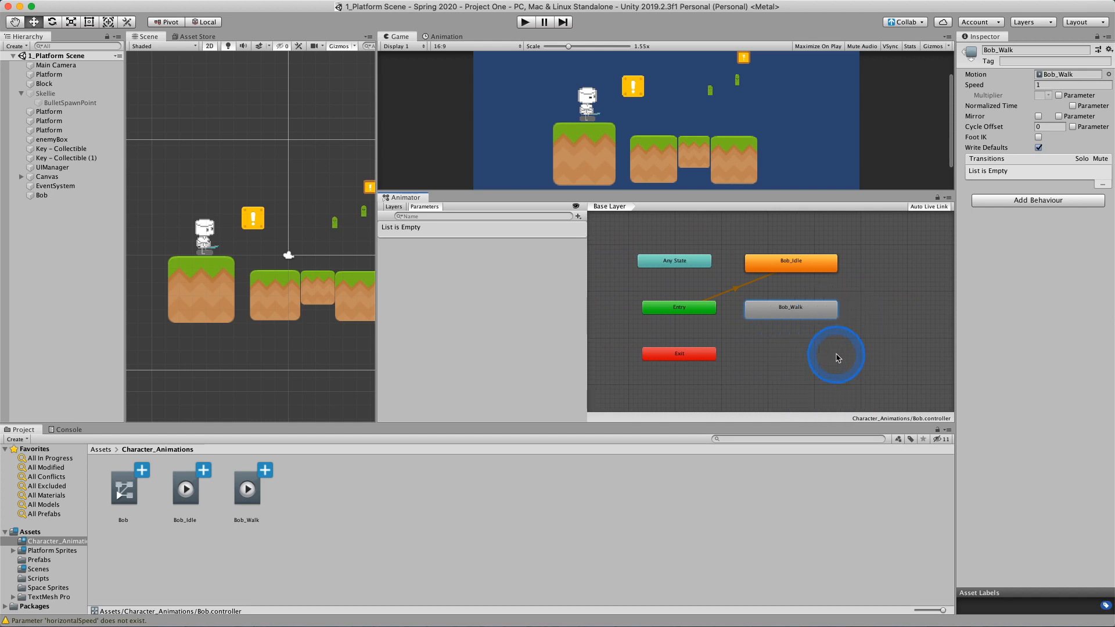
pyautogui.rightClick(836, 357)
pyautogui.moveTo(836, 355); pyautogui.dragTo(815, 343, button='middle')
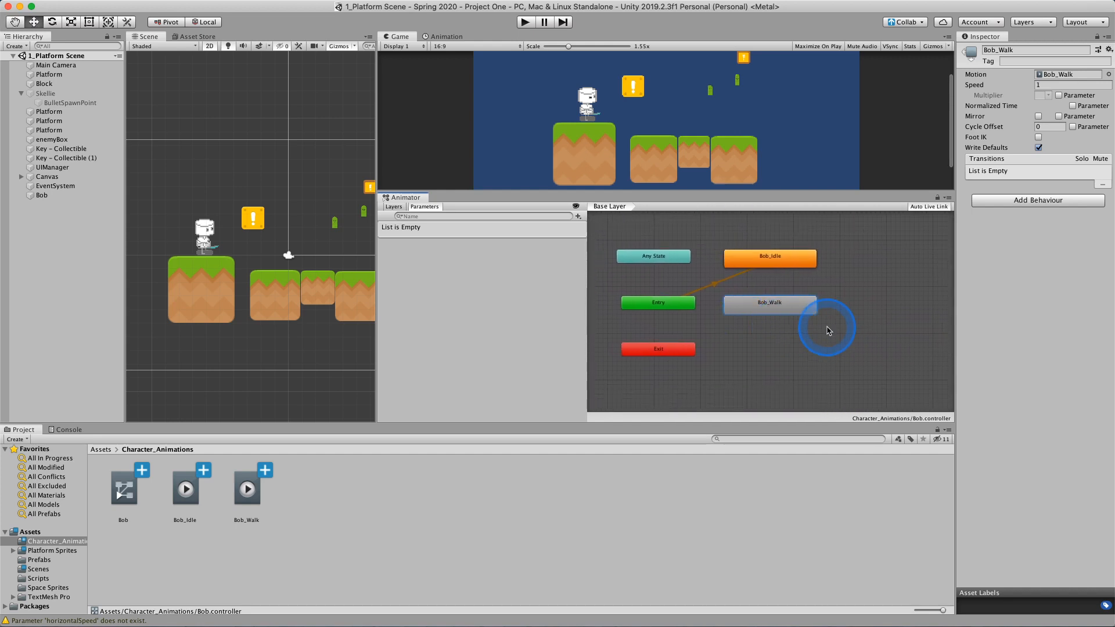
pyautogui.scroll(-5, 829, 331)
pyautogui.scroll(5, 828, 332)
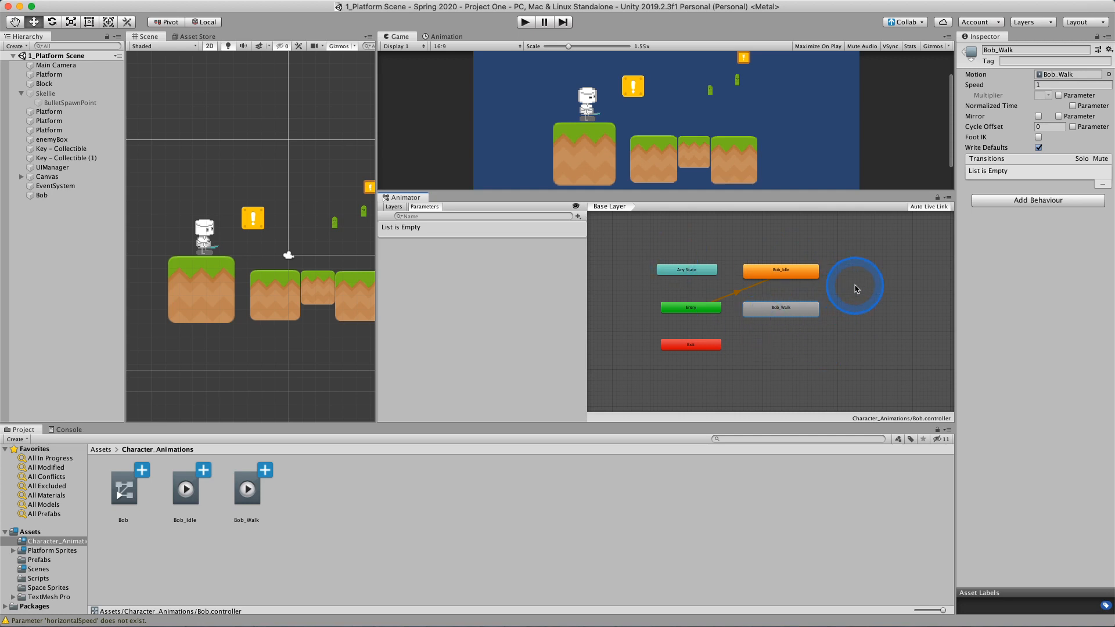
# Step: Set the Game view scale to 1x and briefly run the scene to check the Bob_Idle state in the graph
pyautogui.click(573, 46)
pyautogui.moveTo(573, 46); pyautogui.dragTo(511, 53)
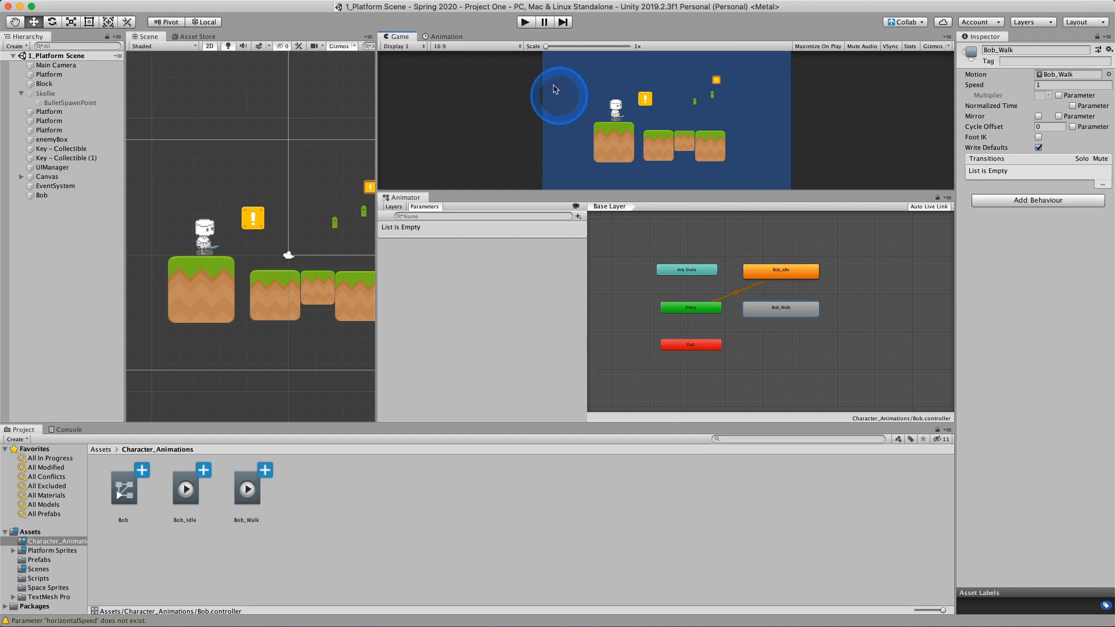
pyautogui.click(526, 23)
pyautogui.click(784, 282)
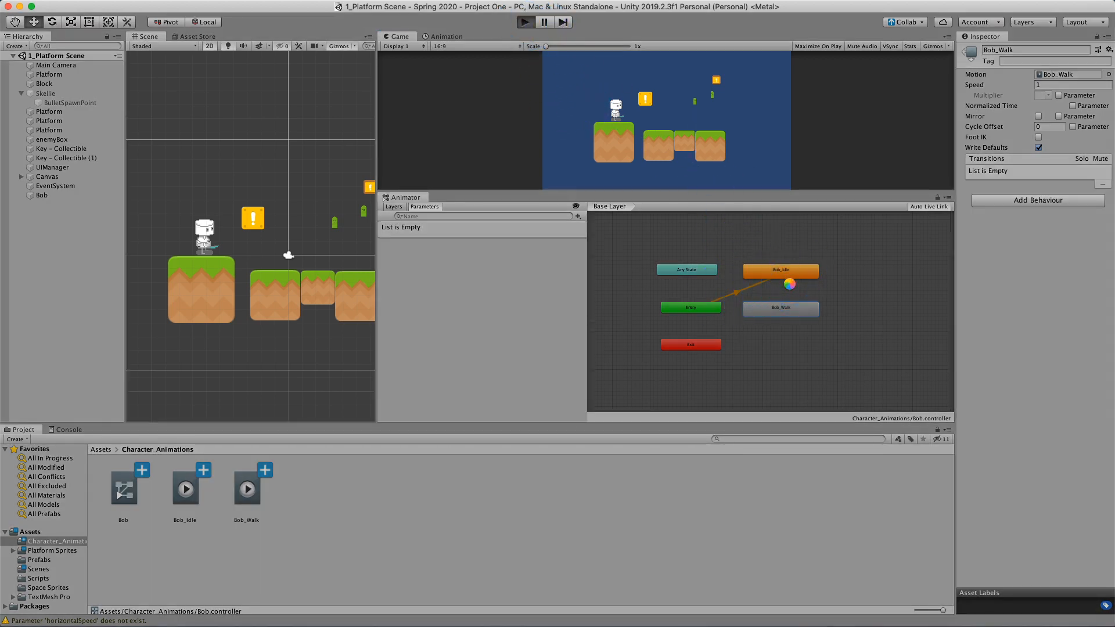
pyautogui.click(790, 280)
pyautogui.click(777, 281)
pyautogui.click(526, 21)
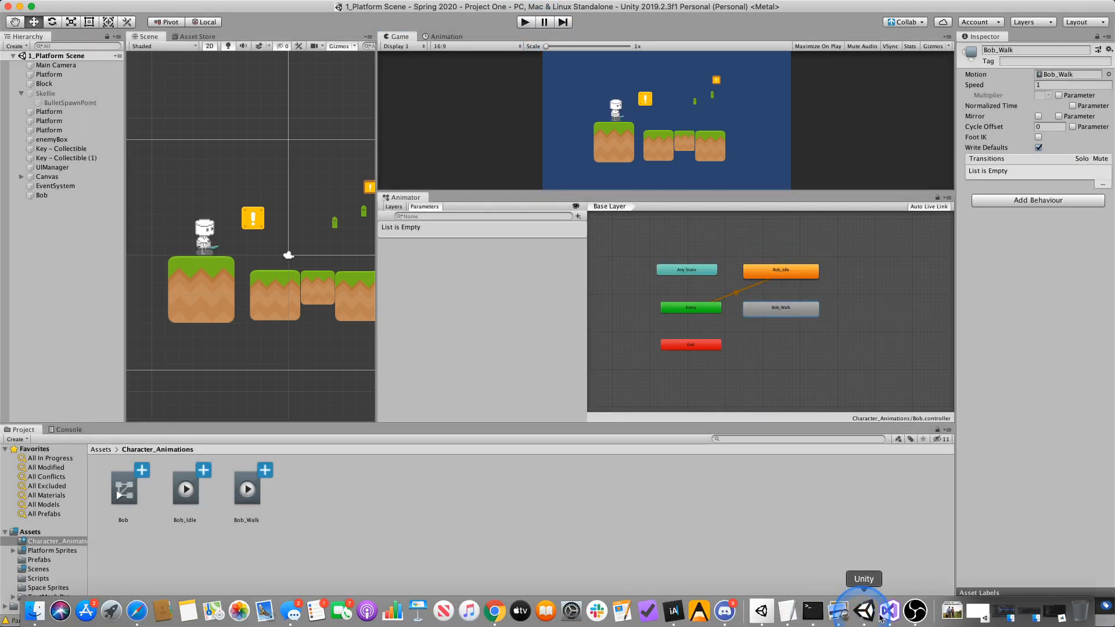
pyautogui.click(787, 611)
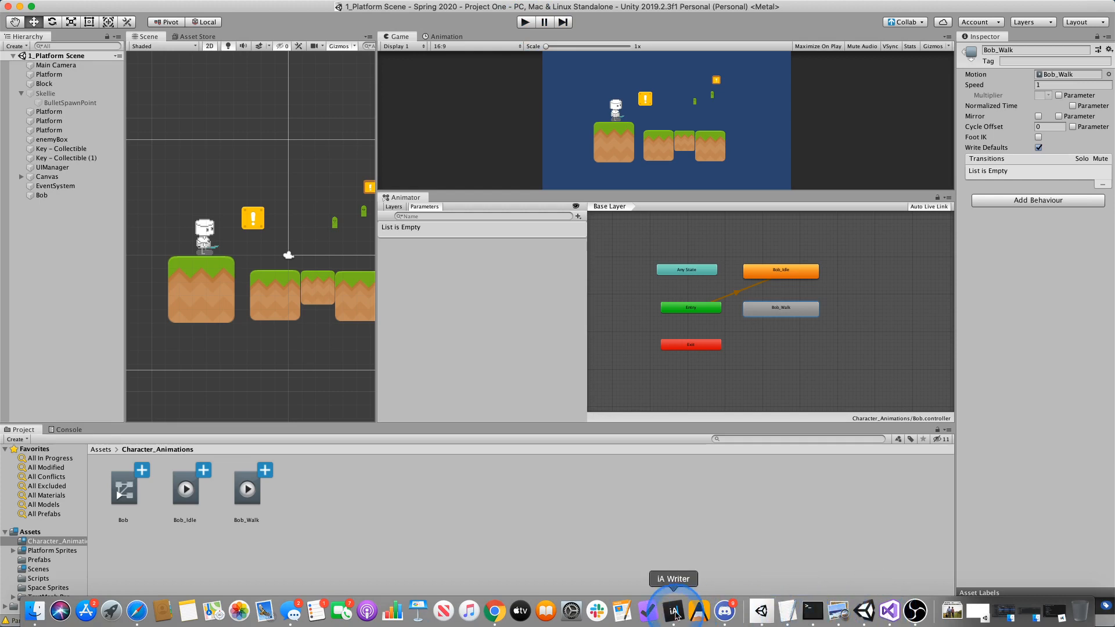